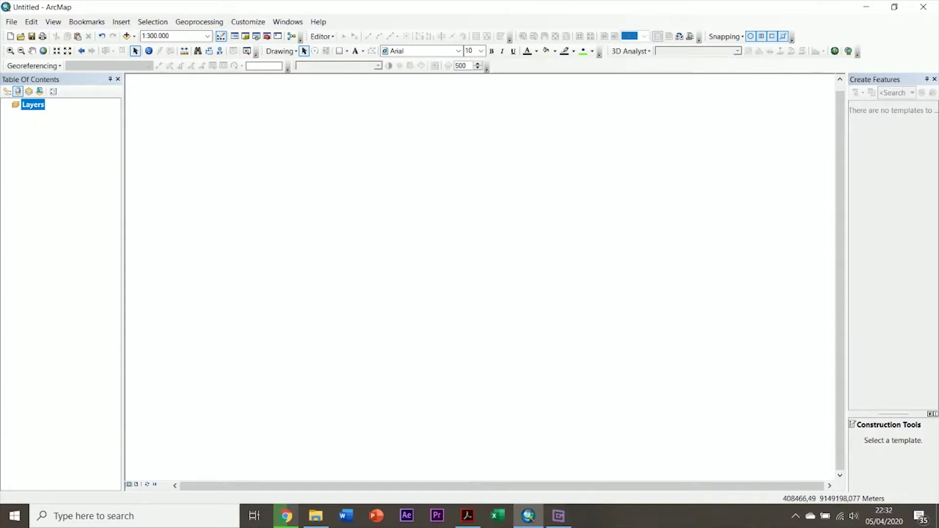
Step: Add the 04_Administrasi.jpg raster map as a layer
left_click(127, 40)
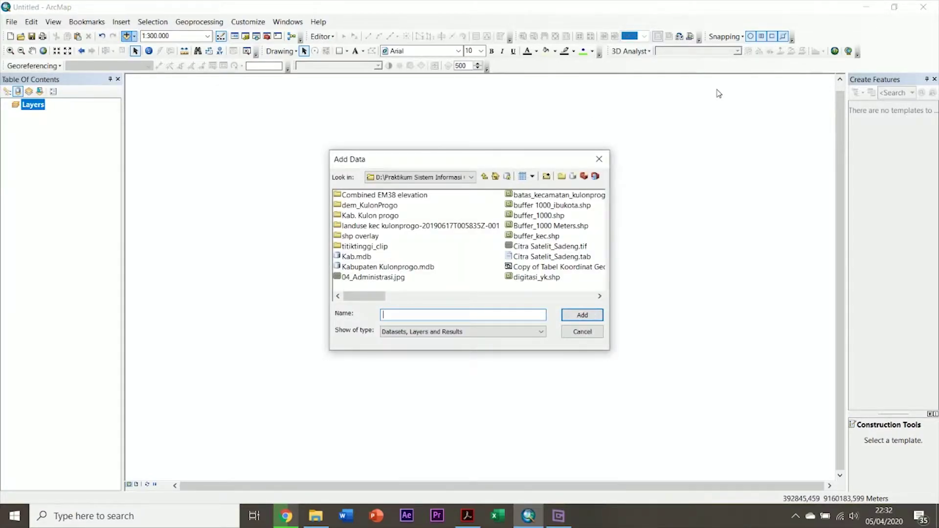
left_click(384, 277)
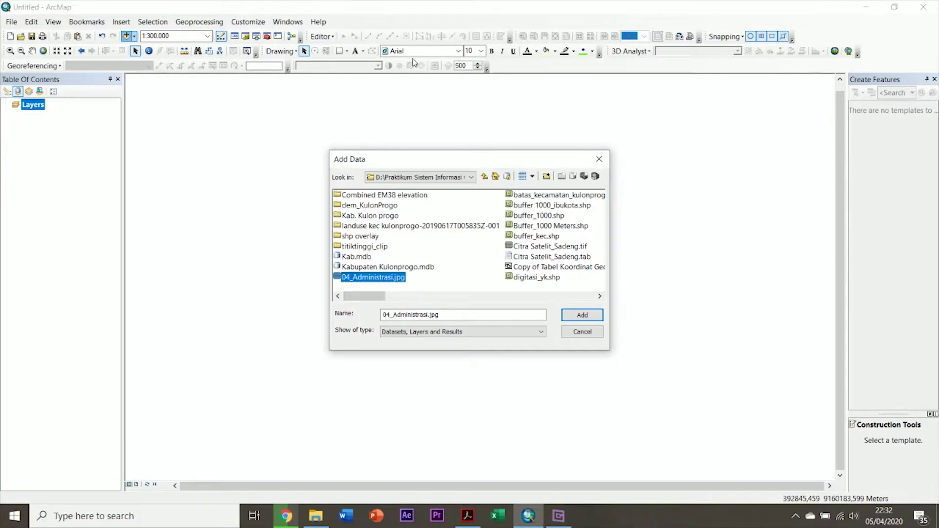
left_click(583, 315)
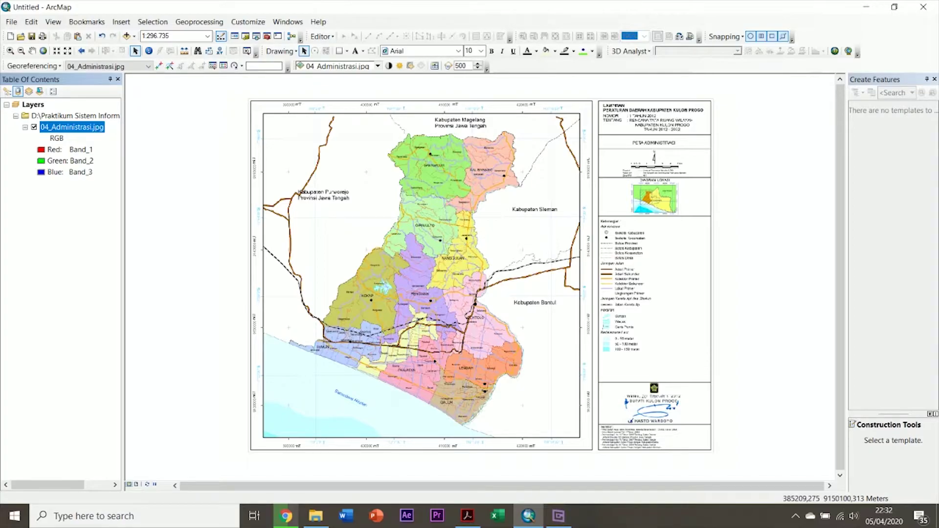
Step: Add the ibukota_kecamatan, jalan and batas_kecamatan feature classes from the Peta Dasar dataset in Kabupaten Kulonprogo.mdb
left_click(125, 35)
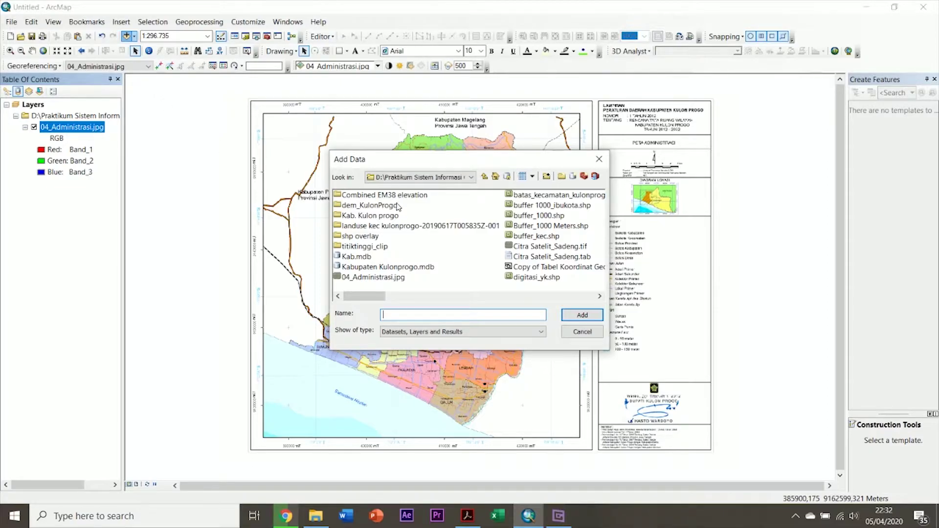
left_click(410, 269)
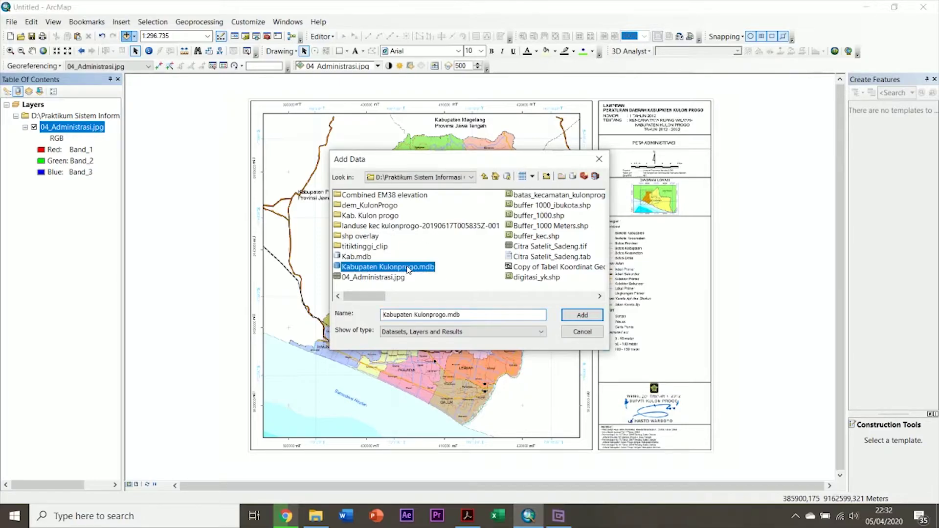
double_click(408, 269)
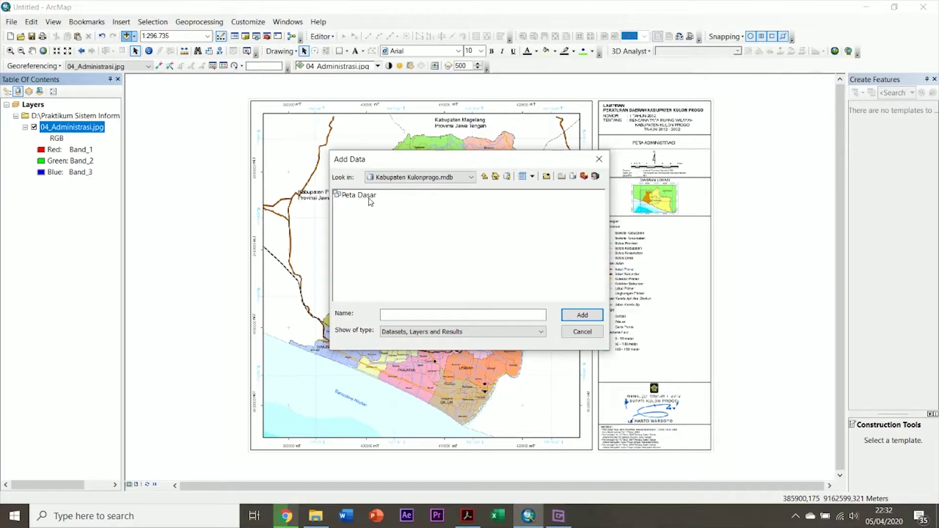
double_click(370, 199)
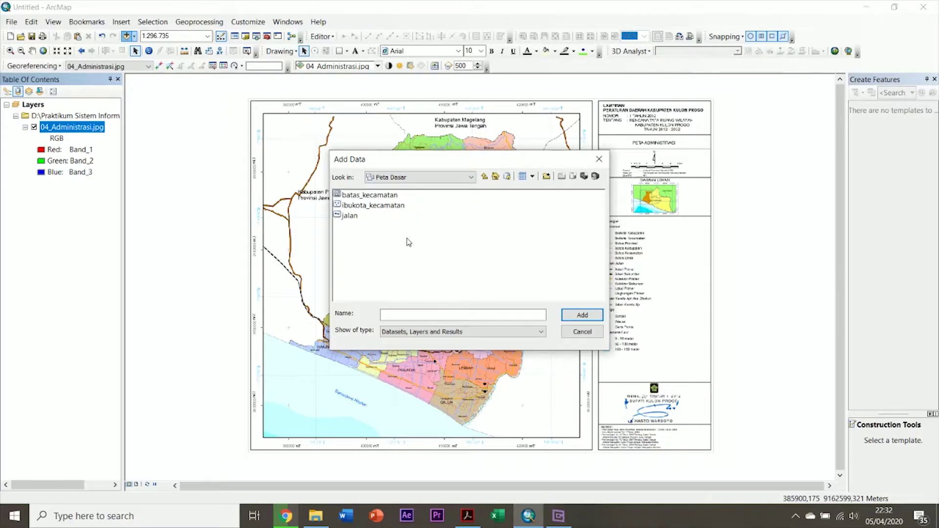
left_click(361, 207)
left_click(350, 216, "ctrl")
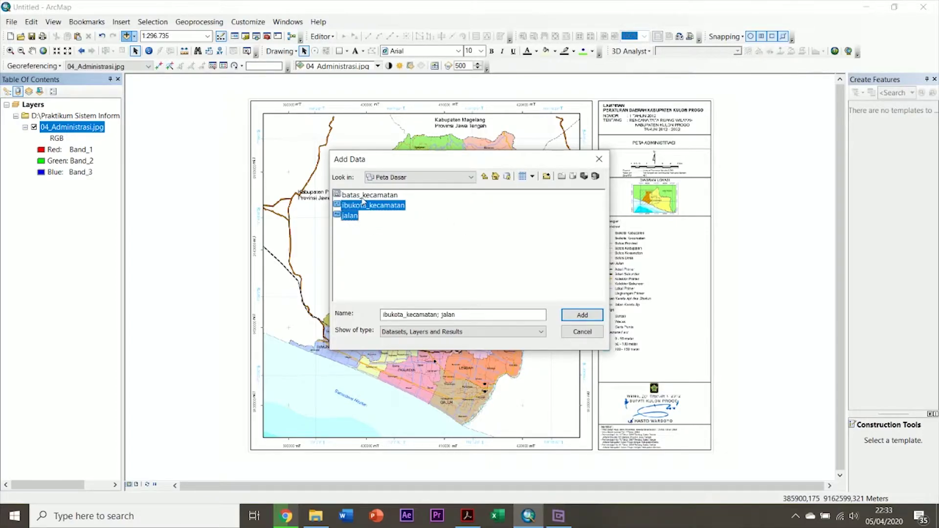
left_click(362, 197, "ctrl")
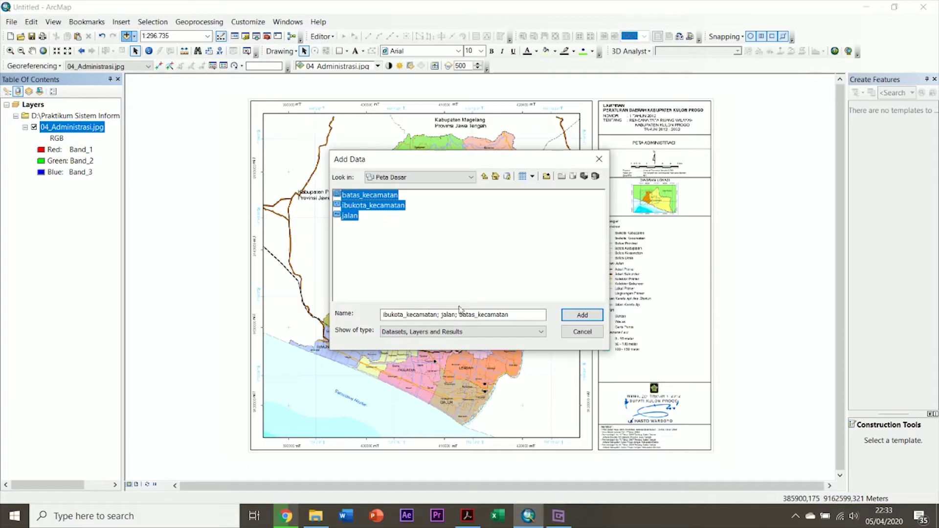
left_click(582, 316)
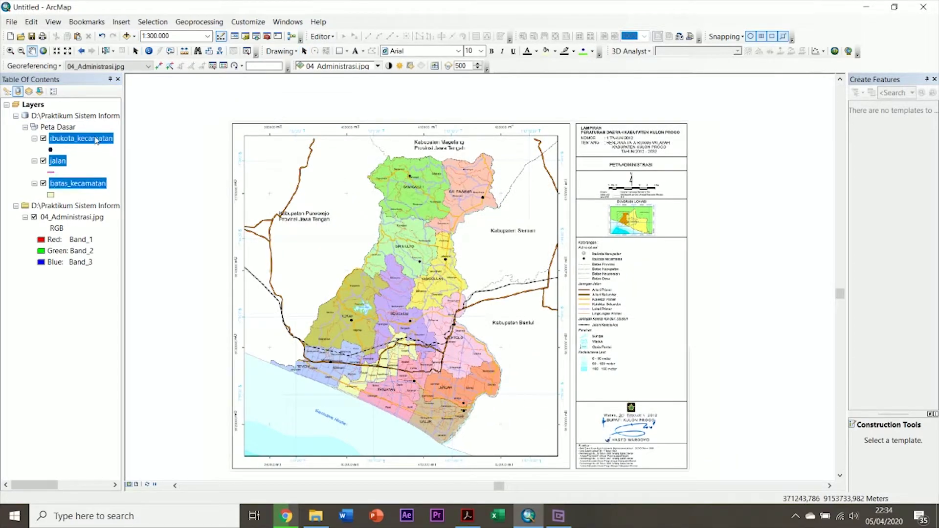
Step: Check in the list of available toolbars whether the Editor toolbar is enabled
left_click(96, 141)
left_click(332, 38)
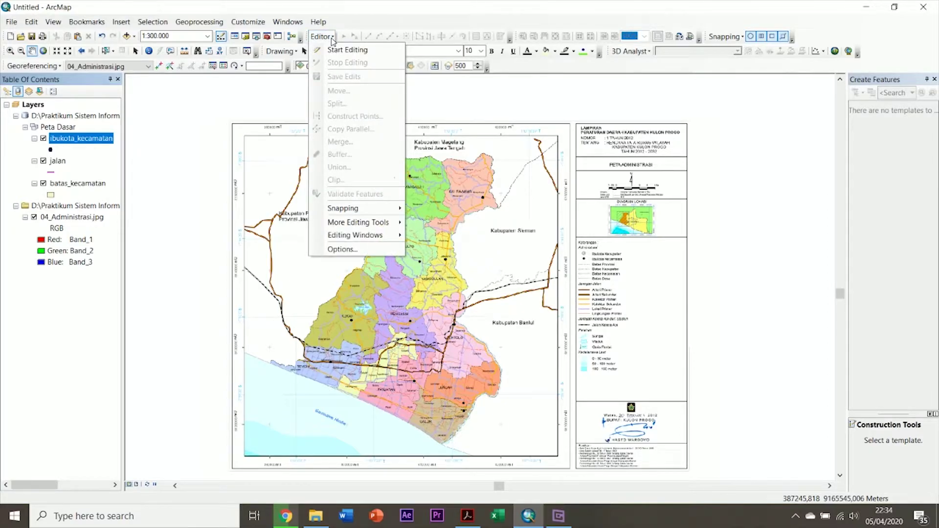
left_click(332, 38)
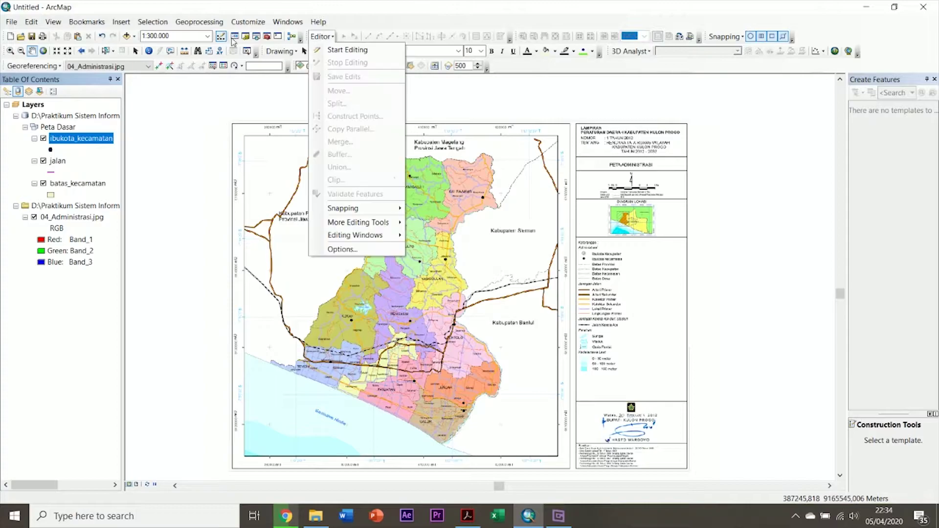
left_click(288, 22)
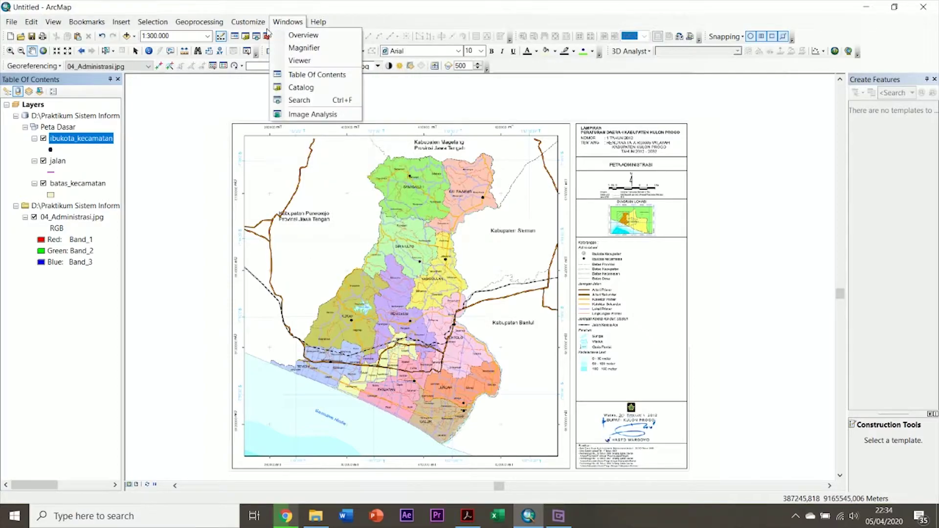
left_click(248, 22)
left_click(250, 23)
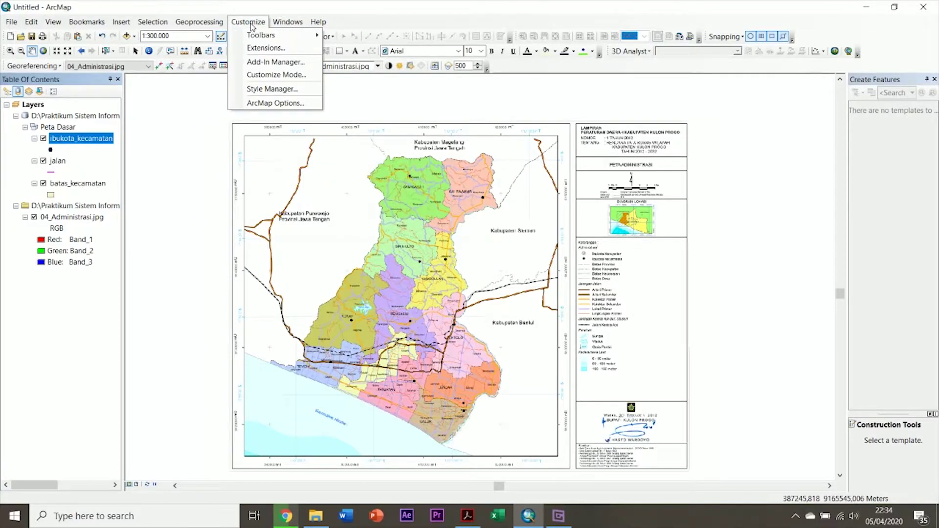
mouse_move(264, 36)
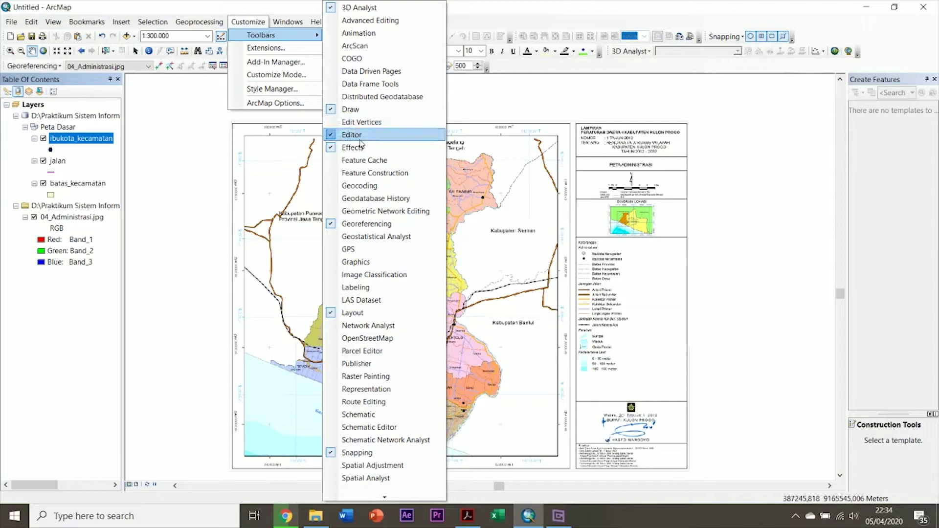
left_click(468, 18)
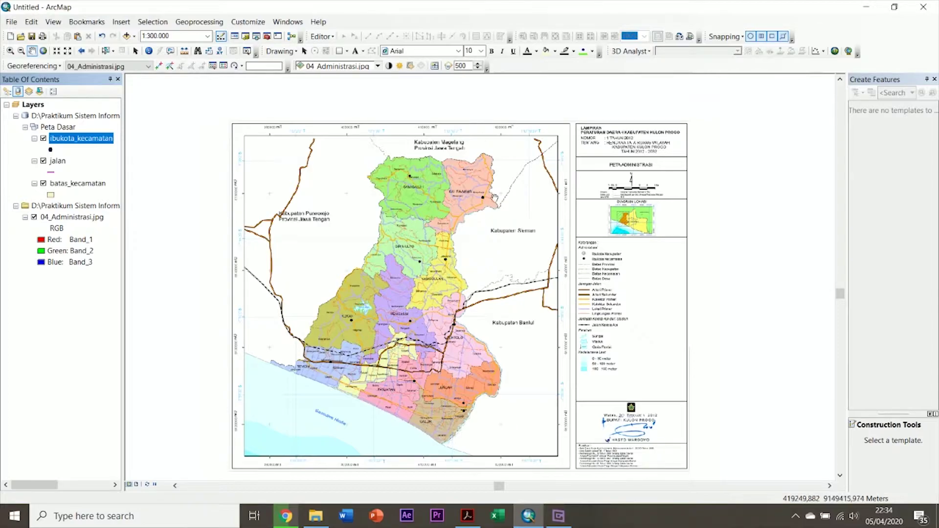
left_click_drag(493, 199, 493, 157)
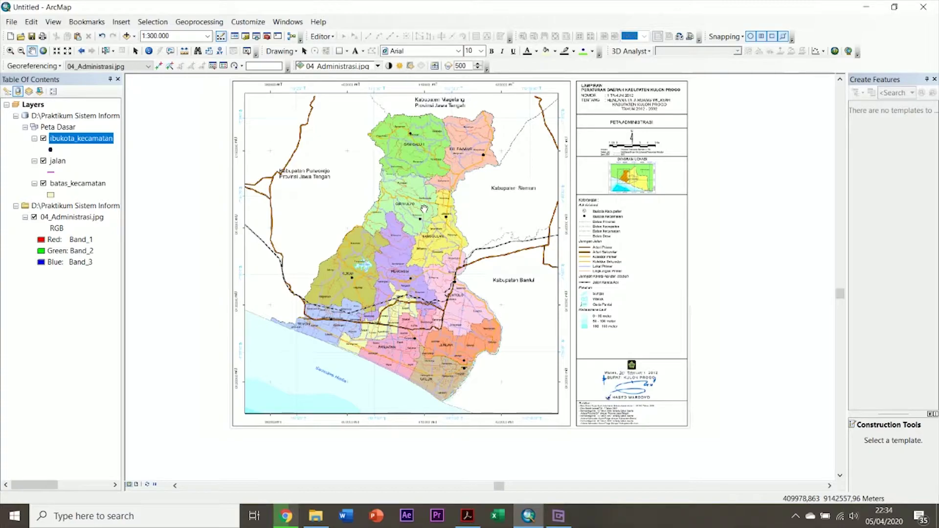
Step: Start an edit session and choose the ibukota_kecamatan template with the Point construction tool
left_click(322, 36)
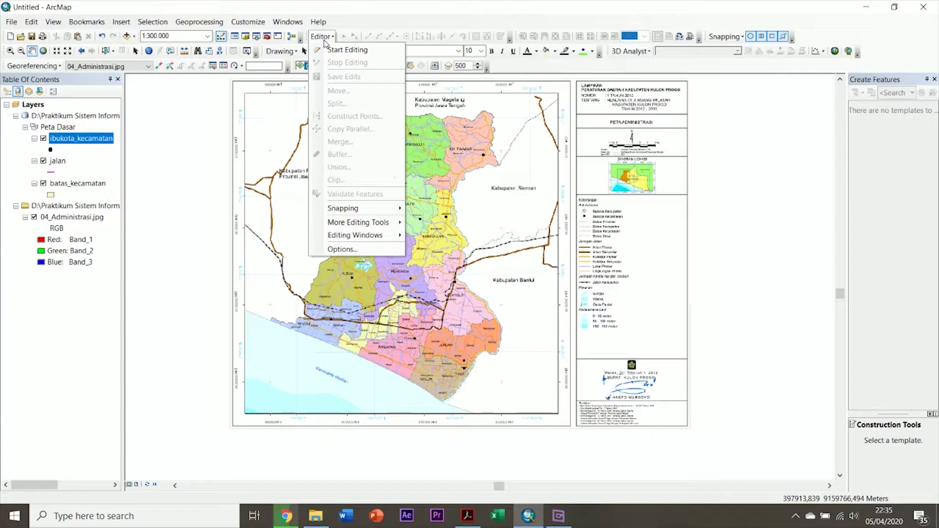
left_click(346, 50)
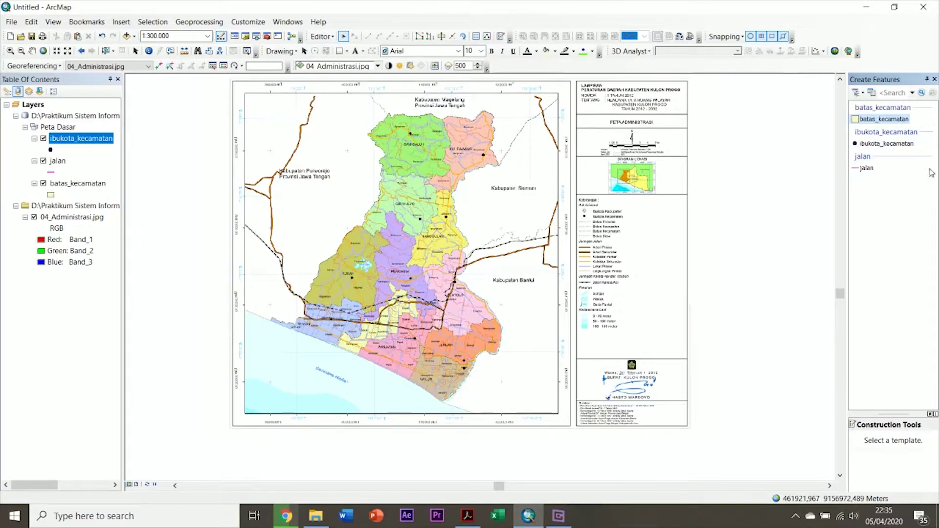
left_click(872, 144)
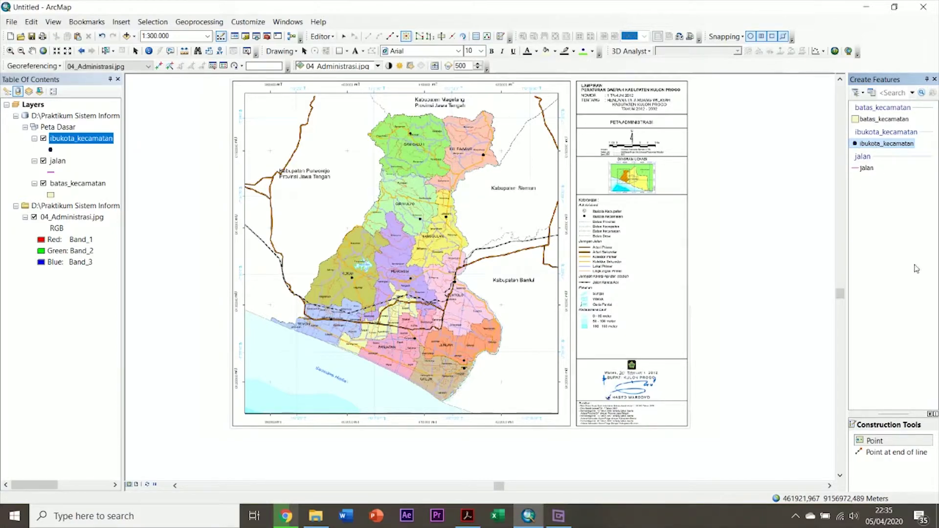
left_click(877, 446)
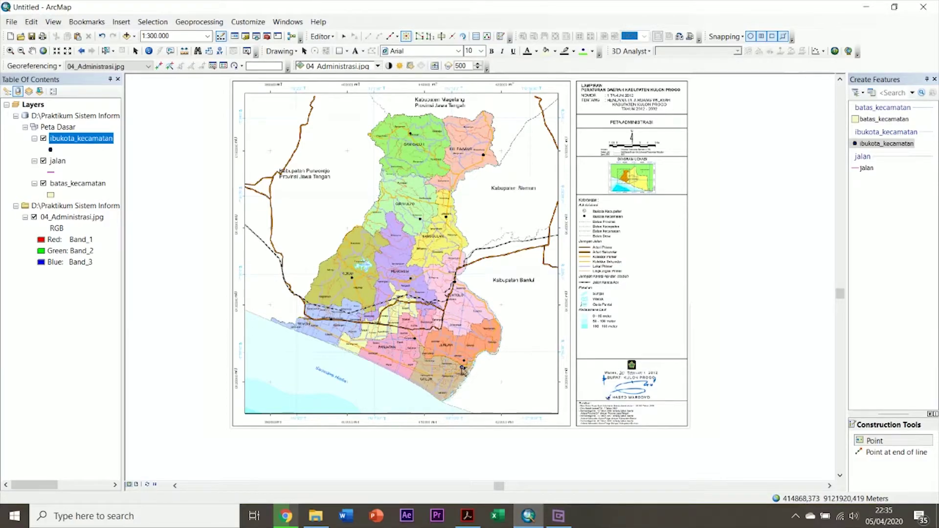
Step: Digitize ibukota_kecamatan points on the black capital dots of the Galur, Lendah, Panjatan and Temon districts
scroll(462, 369, "up", 4)
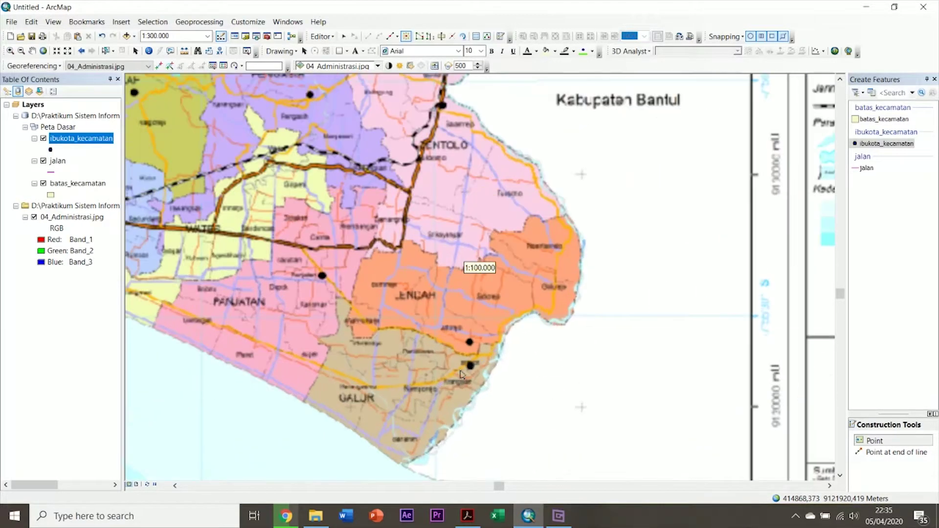
scroll(447, 370, "up", 2)
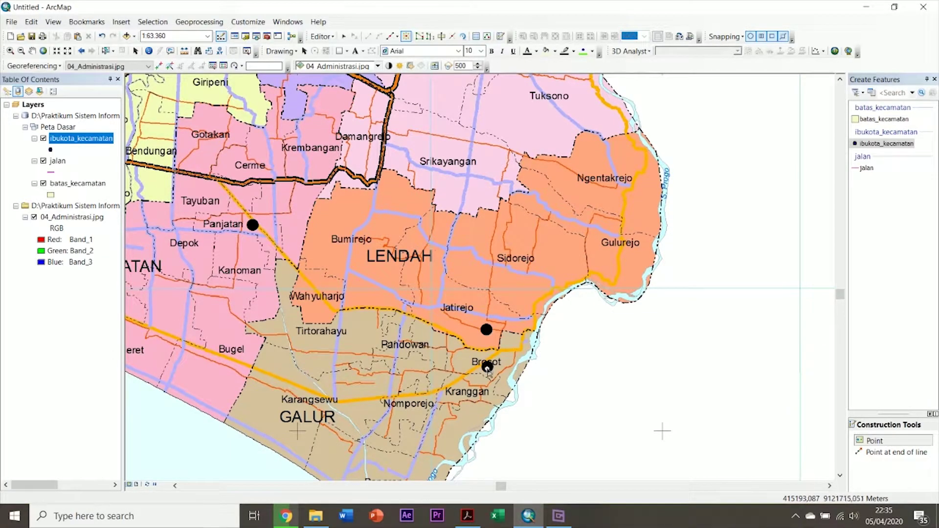
left_click(487, 368)
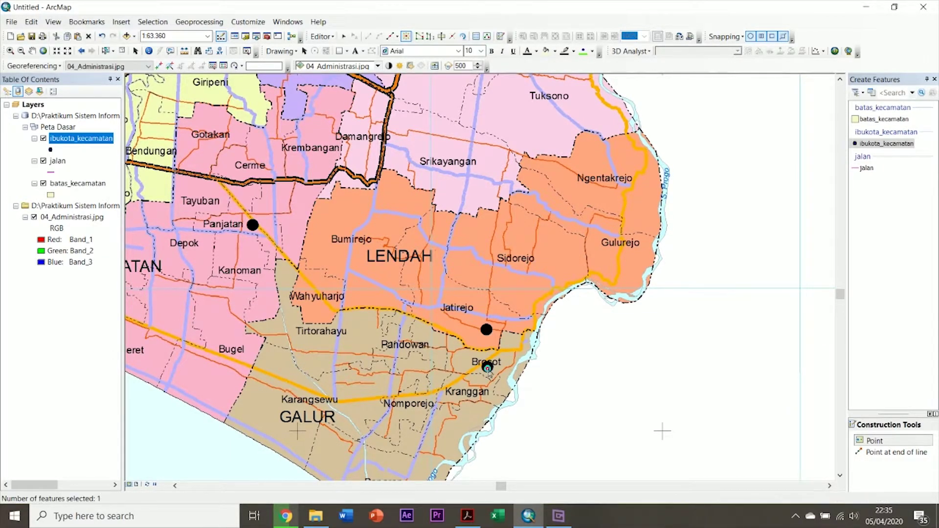
left_click(487, 330)
left_click_drag(330, 292, 530, 333)
left_click(452, 266)
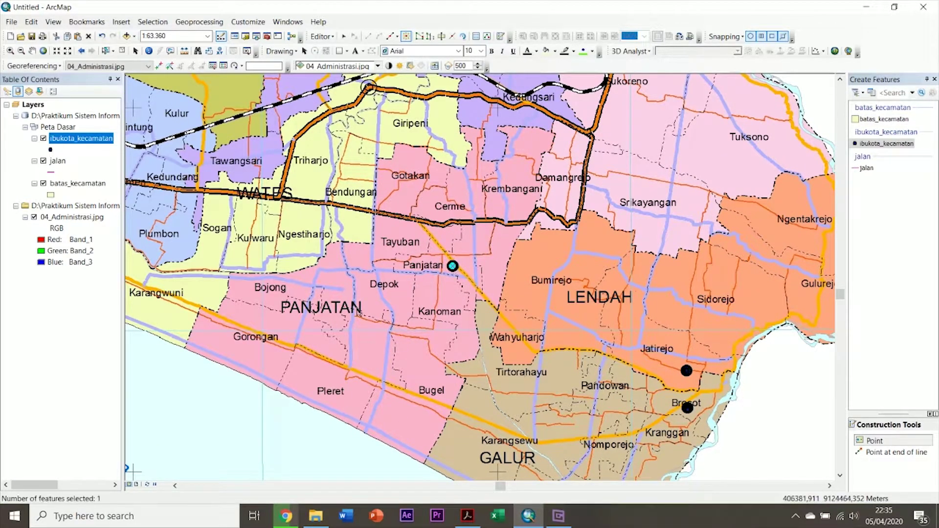
left_click_drag(353, 303, 601, 342)
left_click(304, 213)
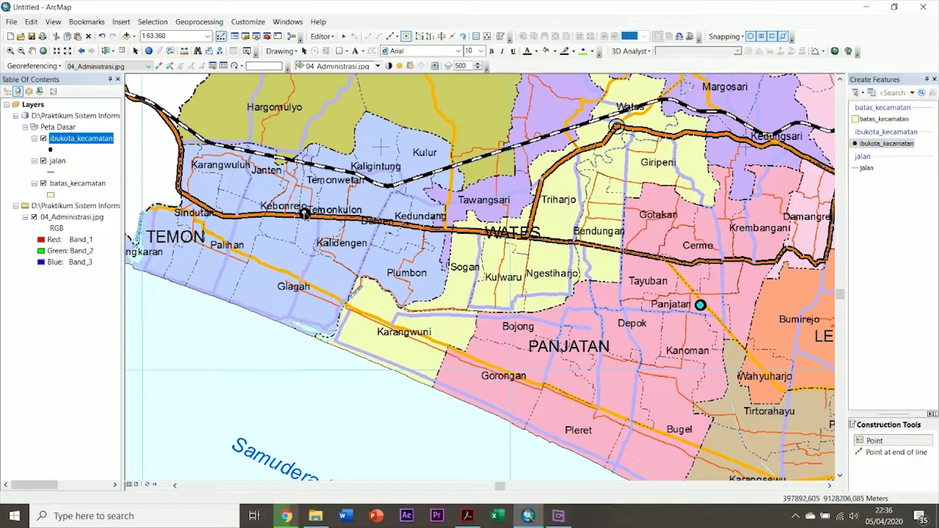
Step: Digitize ibukota_kecamatan points on the black capital dots of Kokap, Pengasih, Sentolo, Girimulyo and the remaining northern districts
left_click_drag(264, 296, 438, 282)
left_click_drag(601, 86, 465, 252)
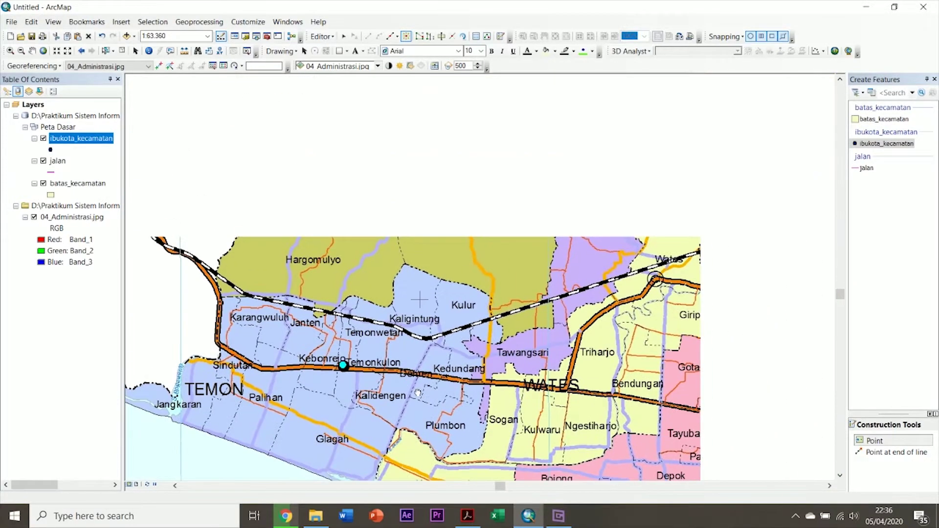
left_click(442, 171)
left_click_drag(699, 172, 531, 223)
left_click(551, 224)
left_click_drag(628, 336, 419, 287)
left_click(524, 223)
left_click_drag(453, 191, 480, 446)
left_click(388, 180)
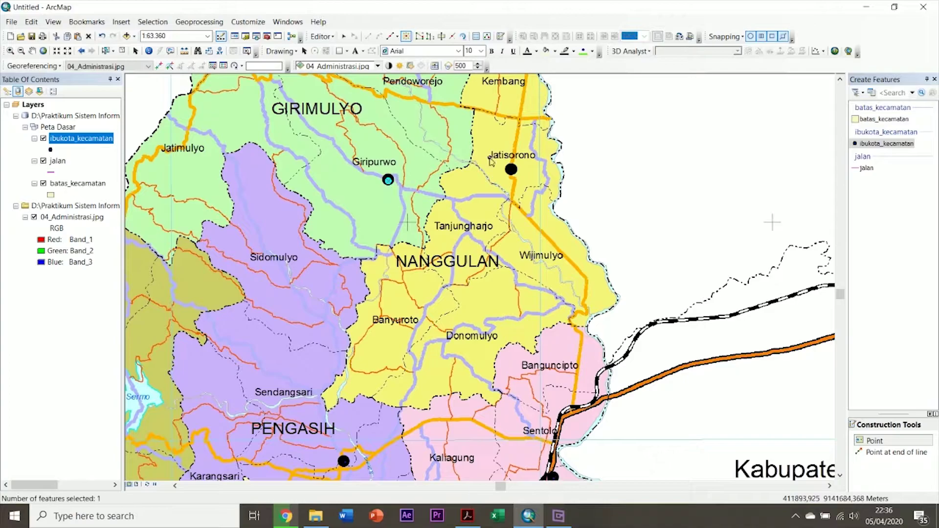
scroll(509, 169, "up", 4)
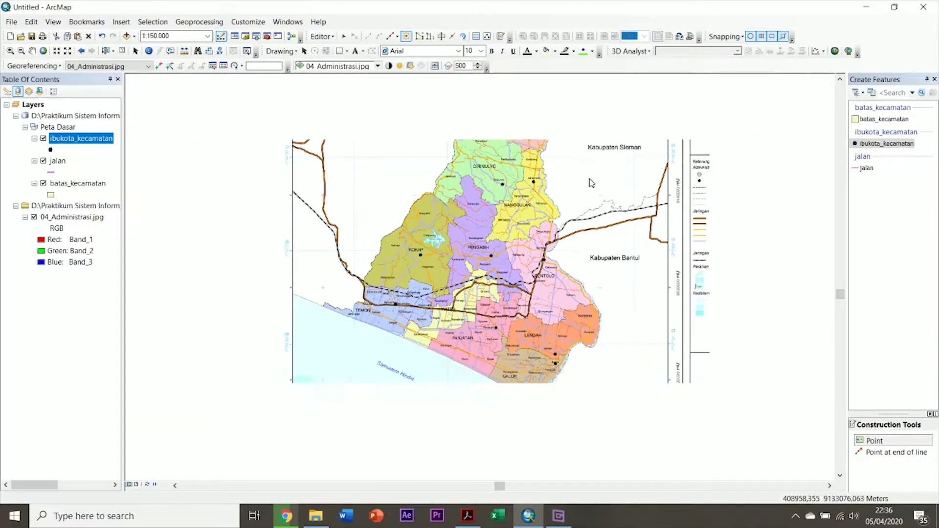
left_click_drag(602, 185, 559, 243)
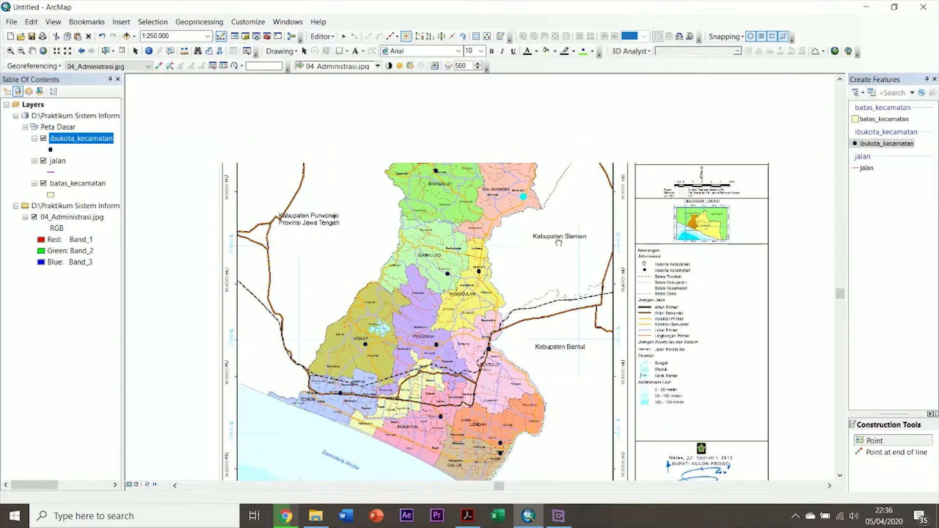
Step: Save the edits made to the ibukota_kecamatan points and end the edit session
left_click(333, 38)
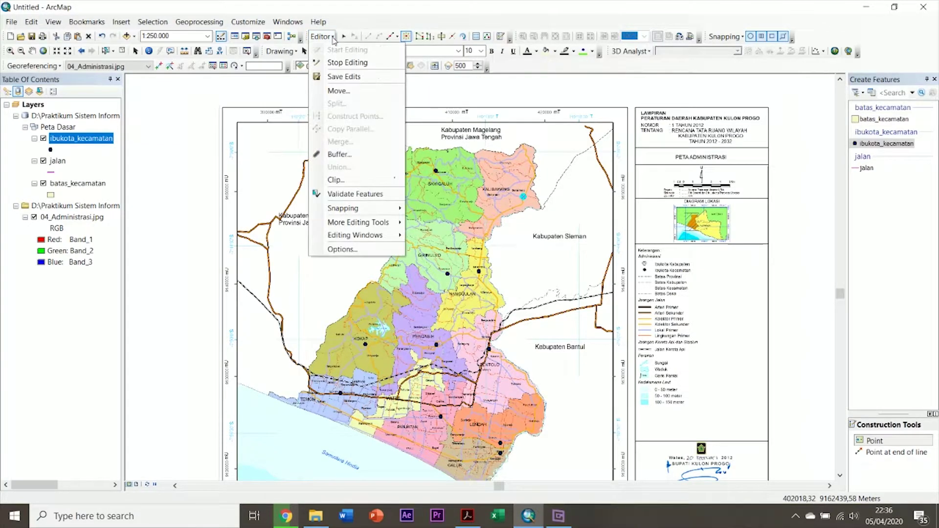
left_click(341, 77)
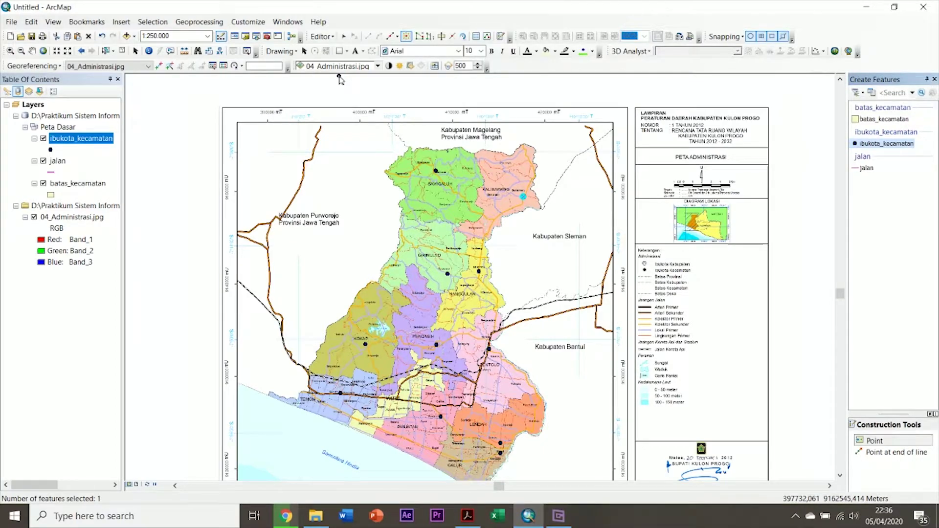
left_click(318, 39)
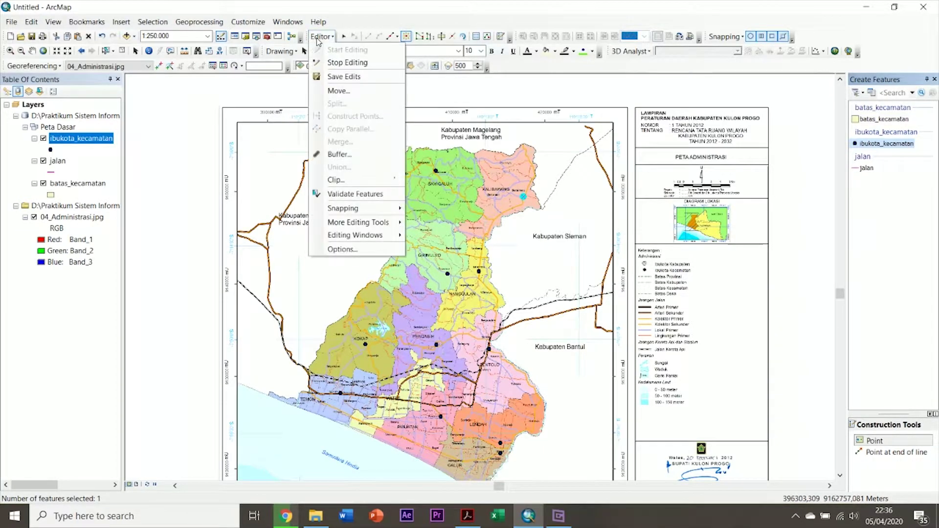
left_click(334, 62)
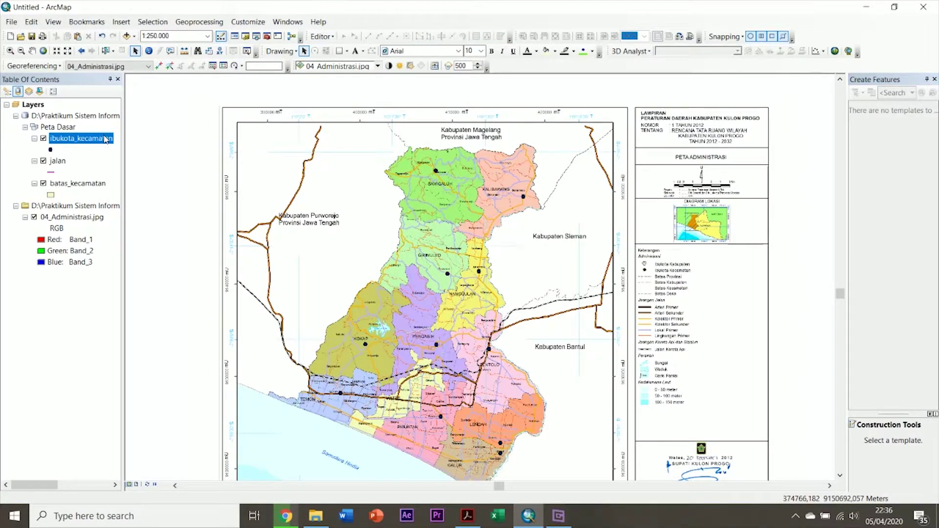
scroll(488, 346, "down", 5)
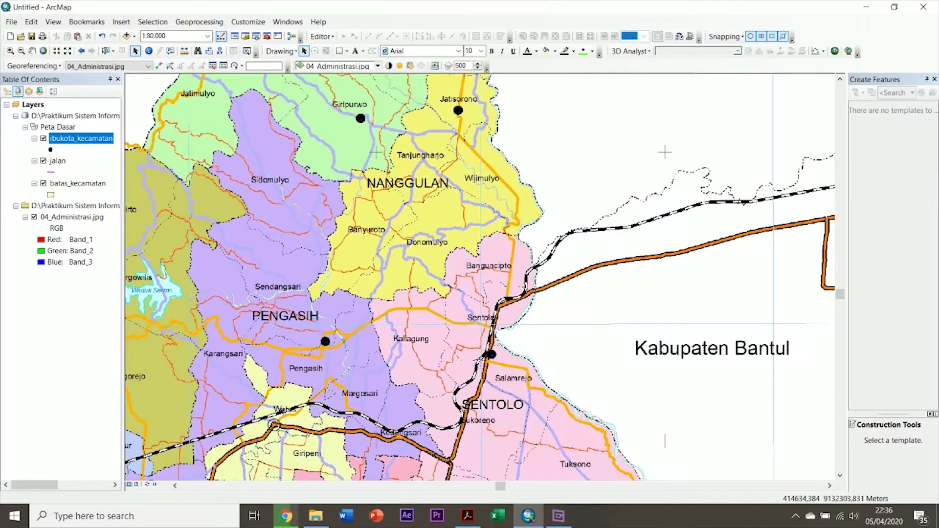
Step: Check the digitized capital points on the map and open the attribute table of the ibukota_kecamatan layer
scroll(502, 366, "down", 2)
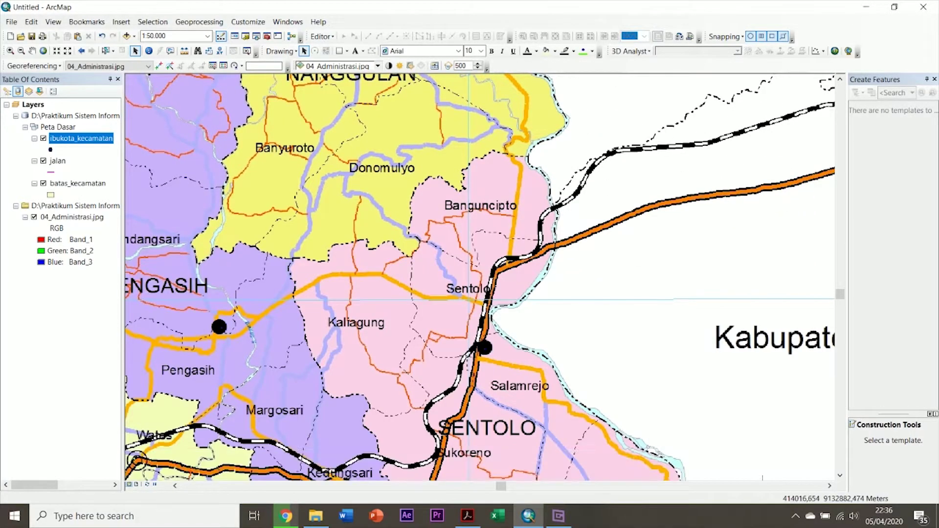
scroll(219, 327, "down", 3)
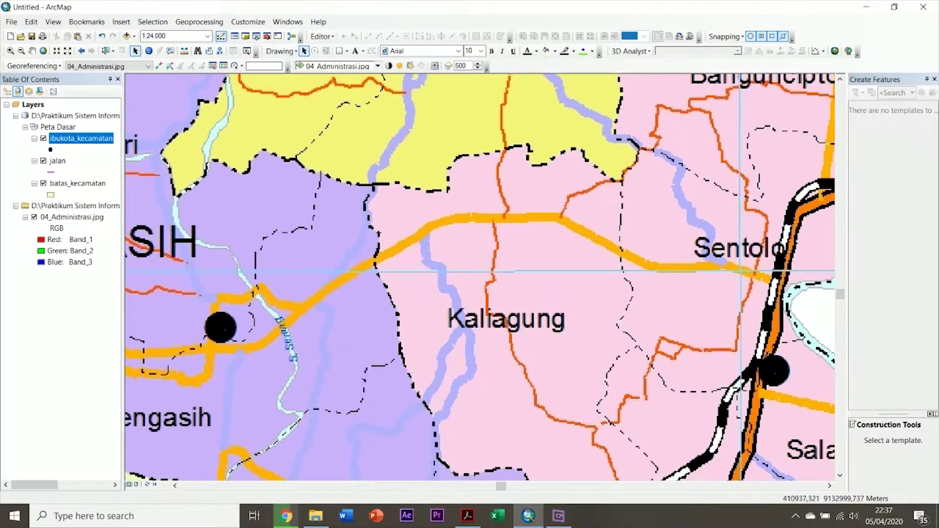
scroll(480, 370, "up", 3)
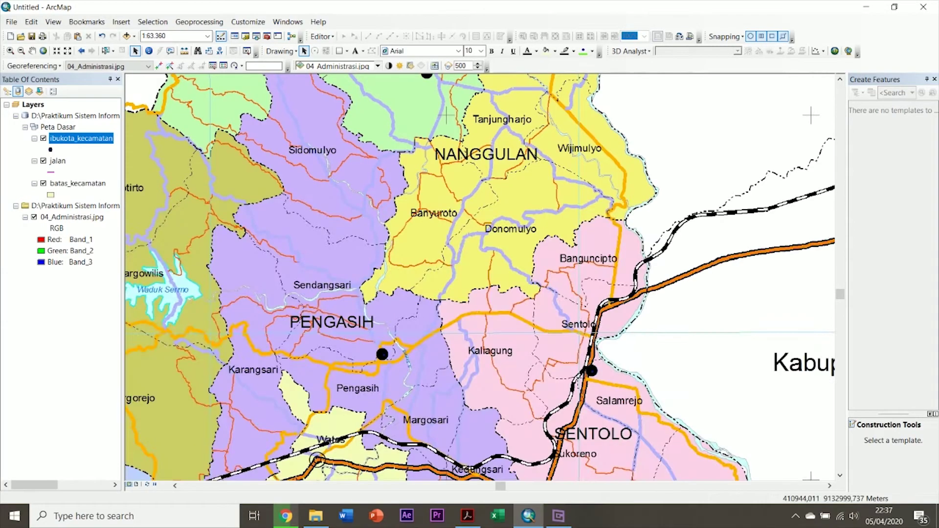
scroll(481, 371, "up", 4)
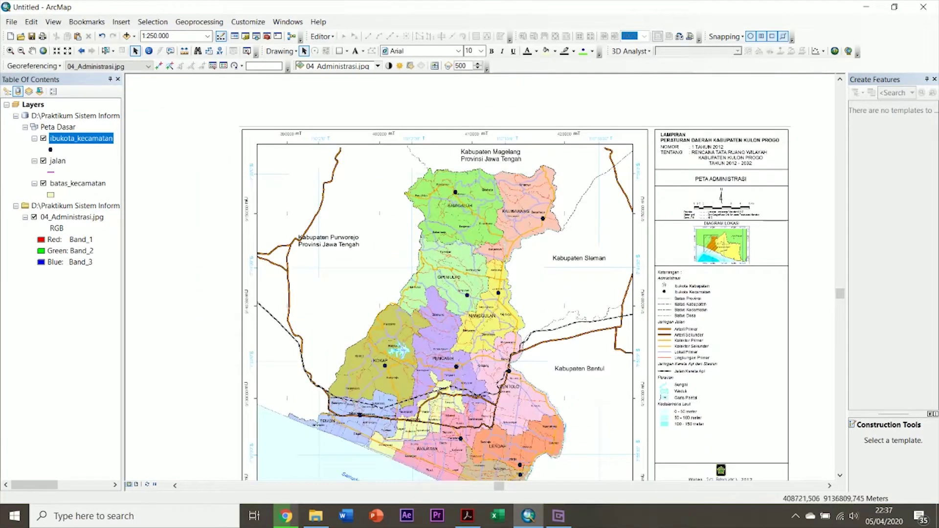
scroll(481, 371, "down", 1)
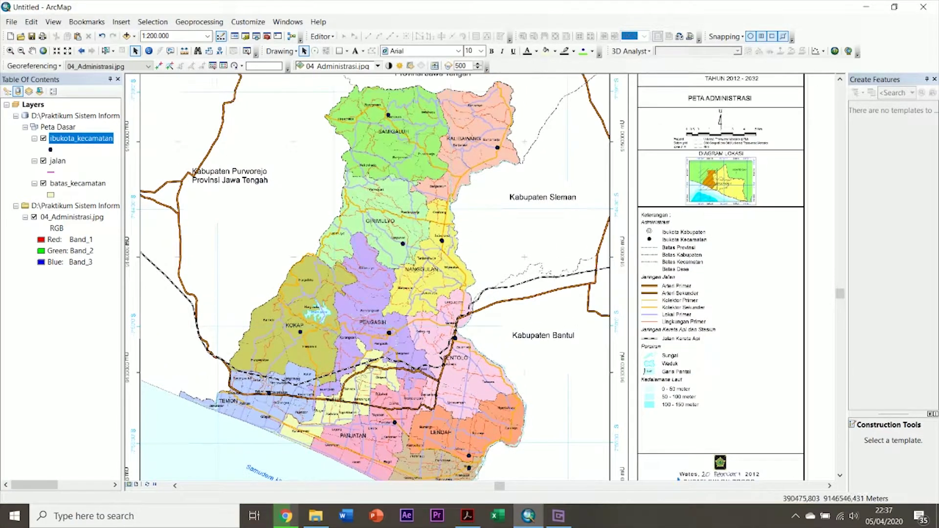
right_click(83, 141)
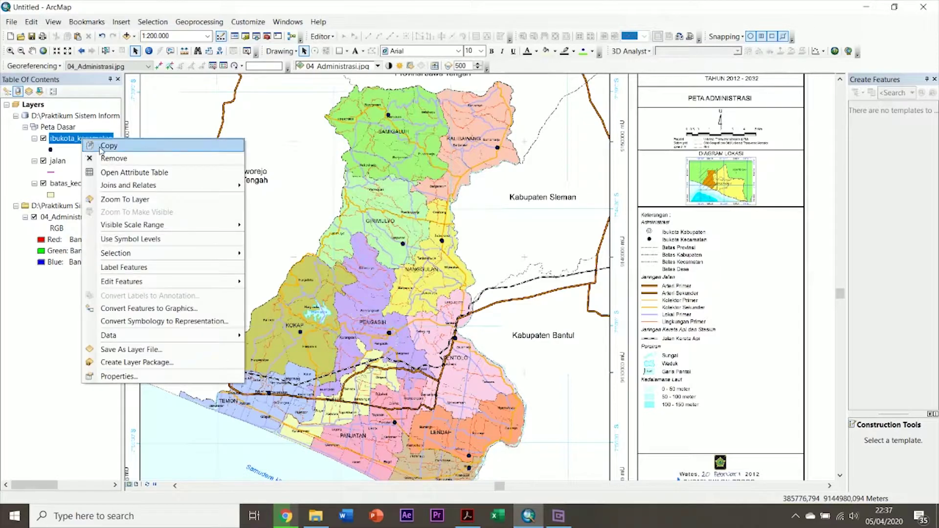
left_click(130, 172)
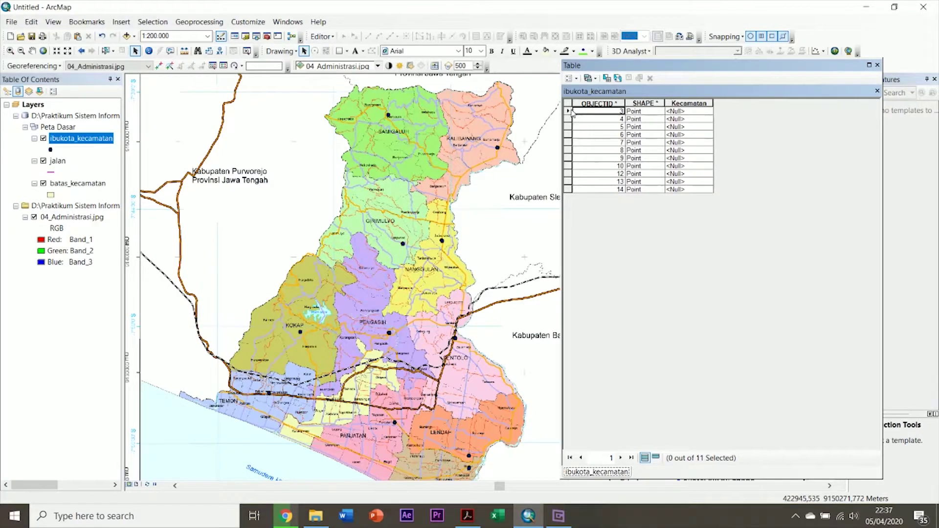
Step: Highlight the ibukota_kecamatan records one by one to match them with their map points and close the table
left_click(569, 119)
left_click(569, 126)
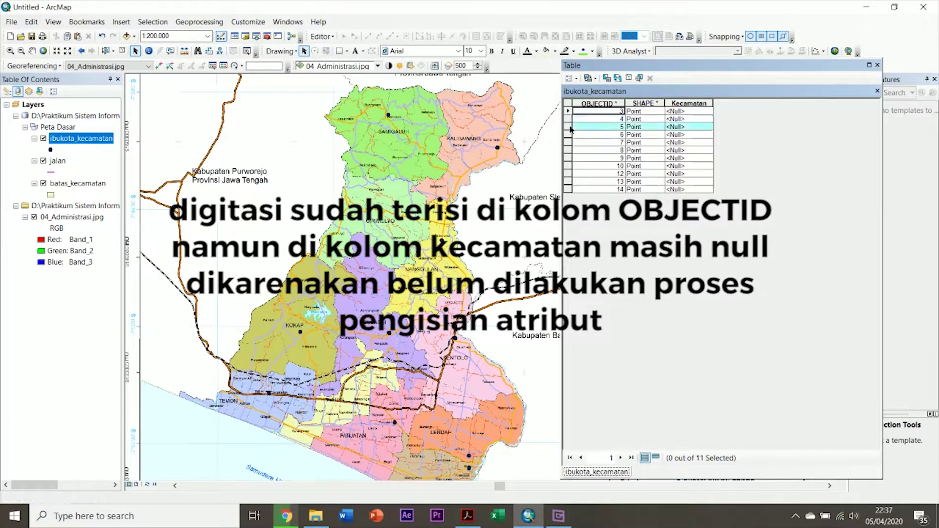
left_click(568, 135)
left_click(568, 150)
left_click(568, 158)
left_click(568, 166)
left_click(568, 181)
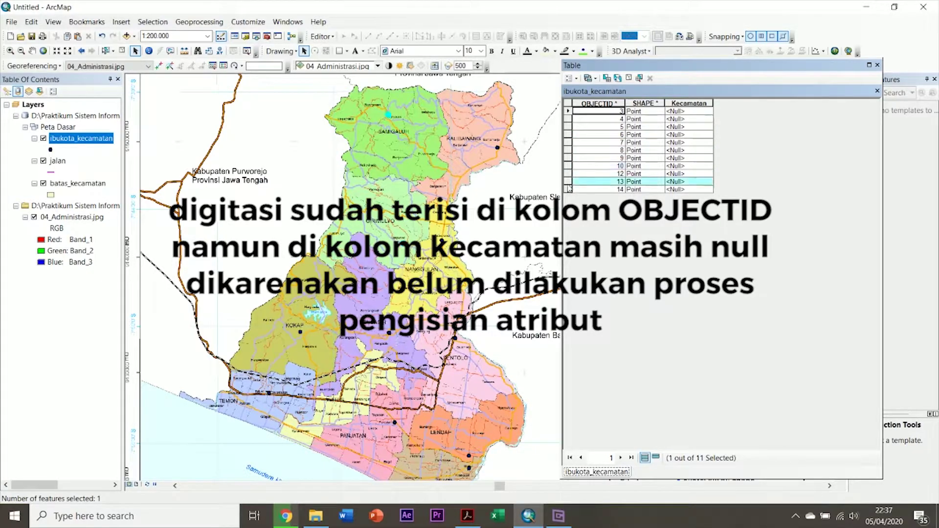
left_click(568, 189)
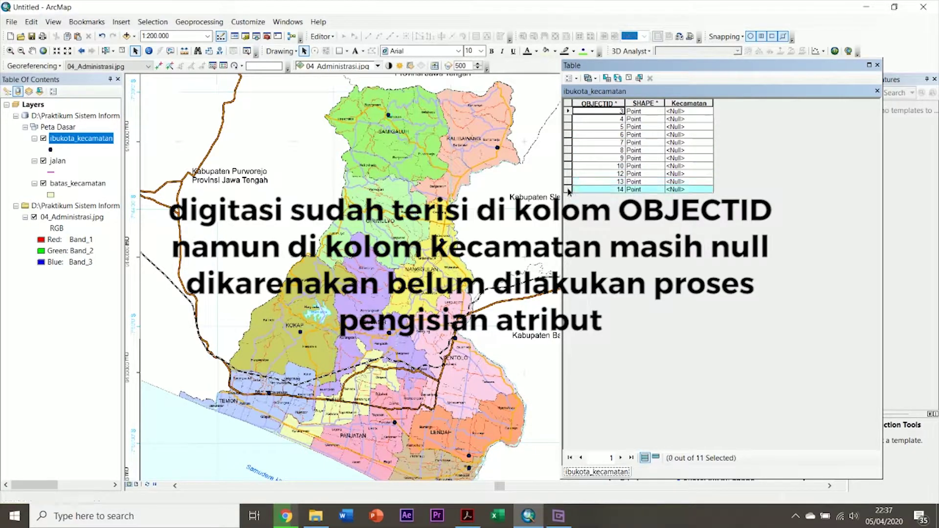
left_click(877, 65)
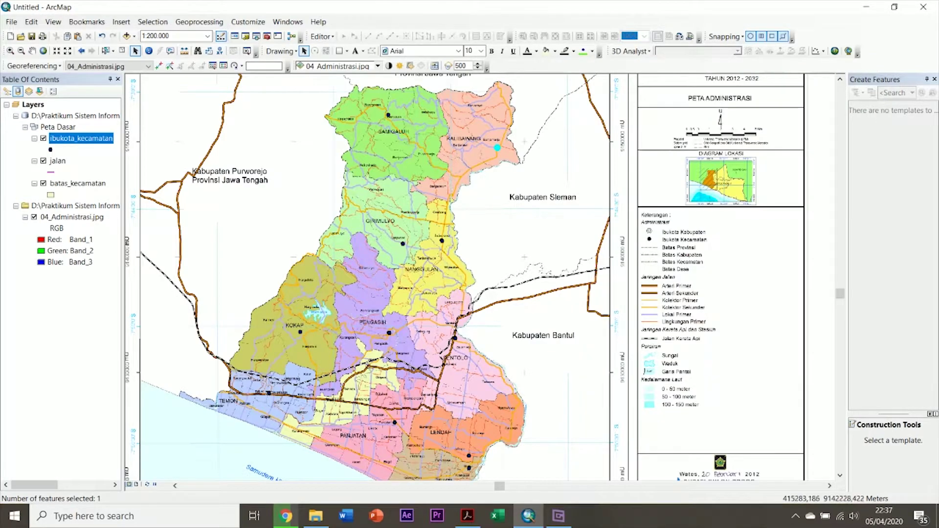
Step: Reopen the ibukota_kecamatan attribute table, clear the record selection and close the table
scroll(467, 232, "up", 1)
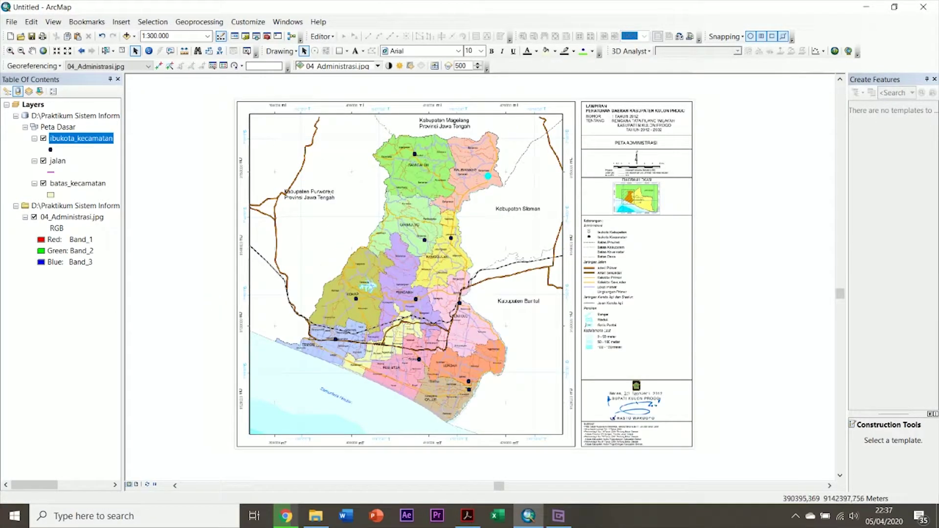
right_click(81, 143)
left_click(102, 172)
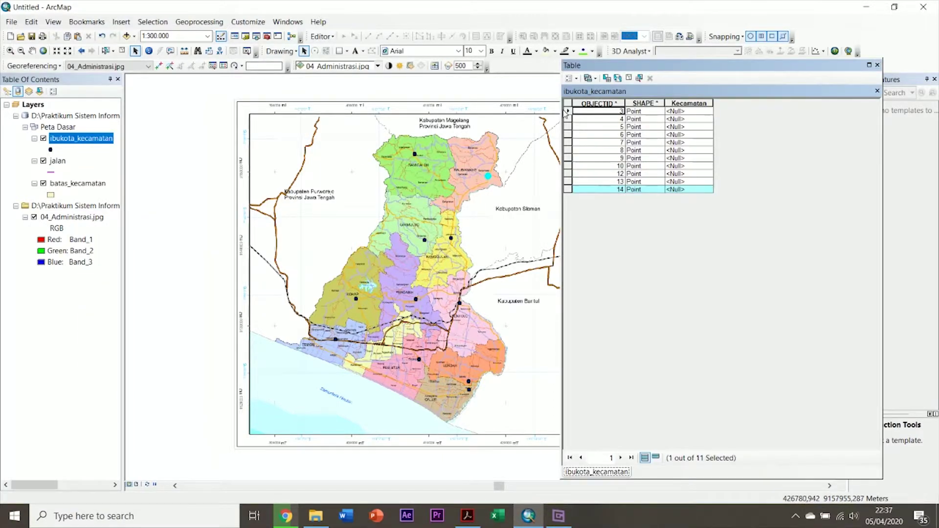
left_click(567, 103)
left_click(877, 65)
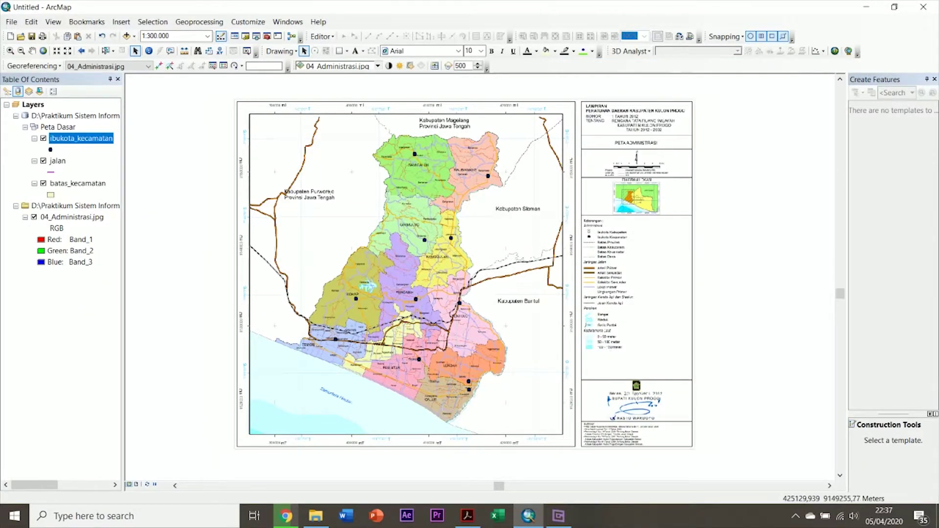
Step: Start an edit session and choose the jalan template with the Line construction tool
scroll(348, 276, "up", 2)
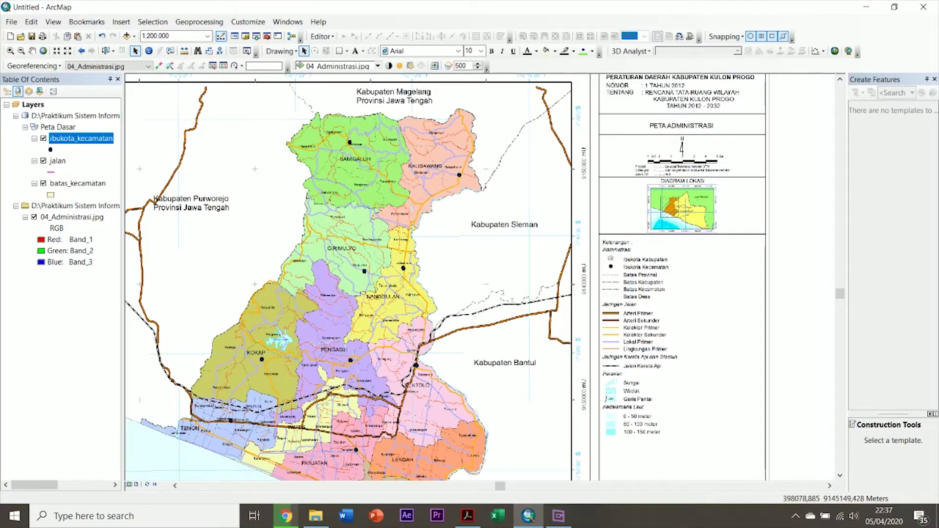
scroll(352, 276, "down", 1)
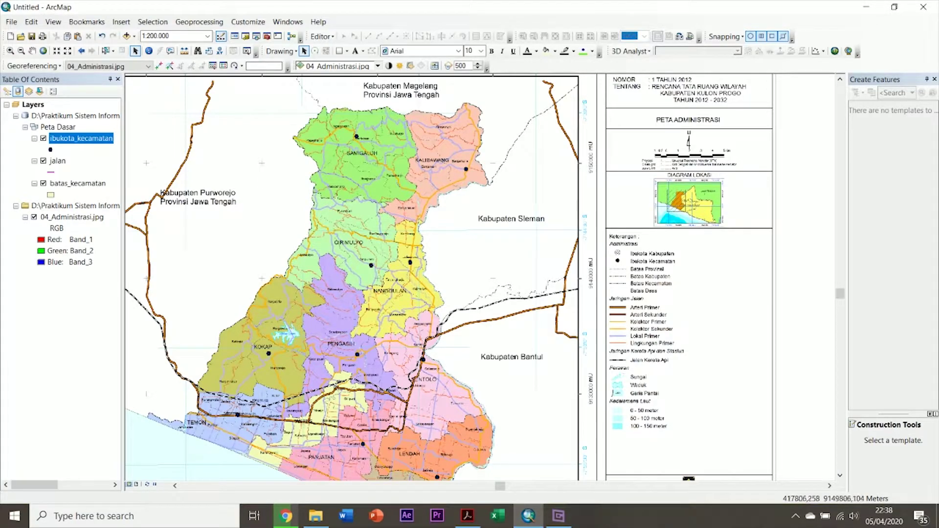
left_click(325, 38)
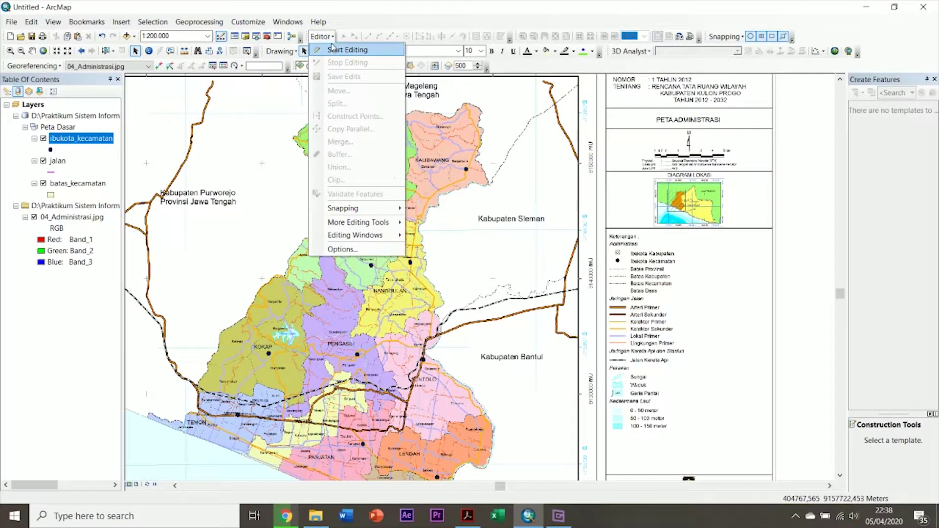
left_click(345, 49)
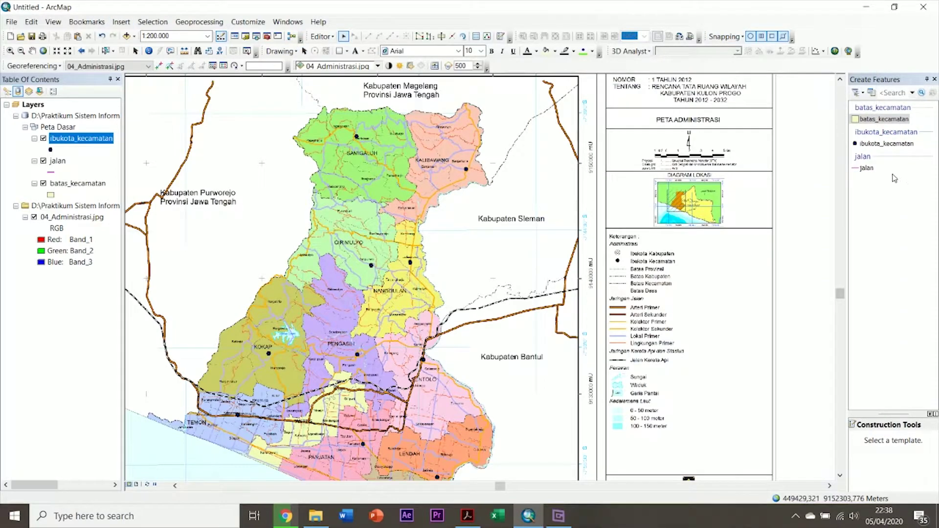
left_click(333, 38)
left_click(344, 36)
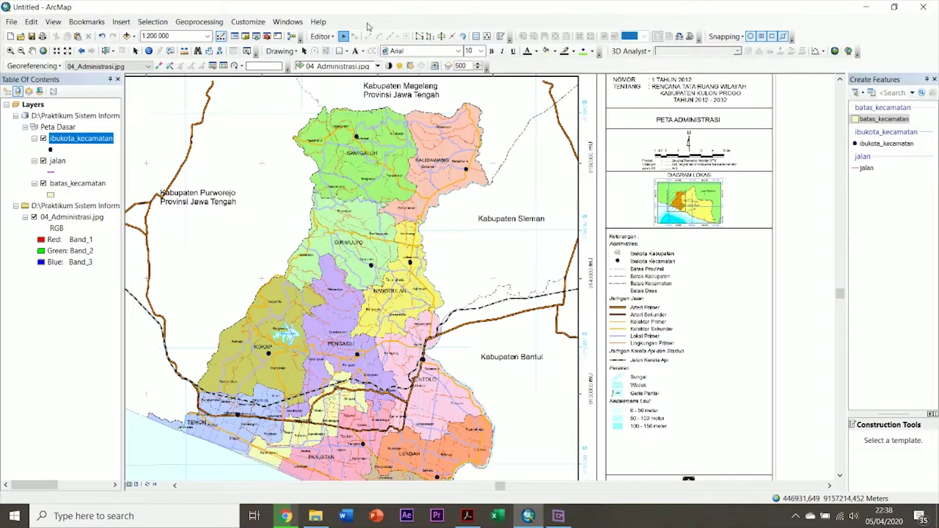
left_click(867, 168)
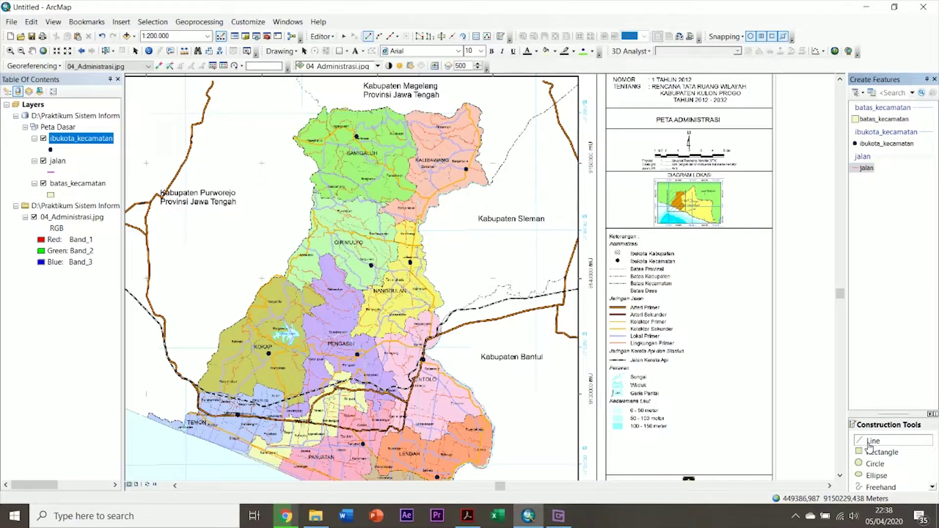
Step: Start a jalan line at the northern map frame and trace the upper bends of the orange road in Kabupaten Purworejo
scroll(249, 132, "up", 2)
left_click_drag(238, 131, 404, 189)
scroll(366, 145, "up", 2)
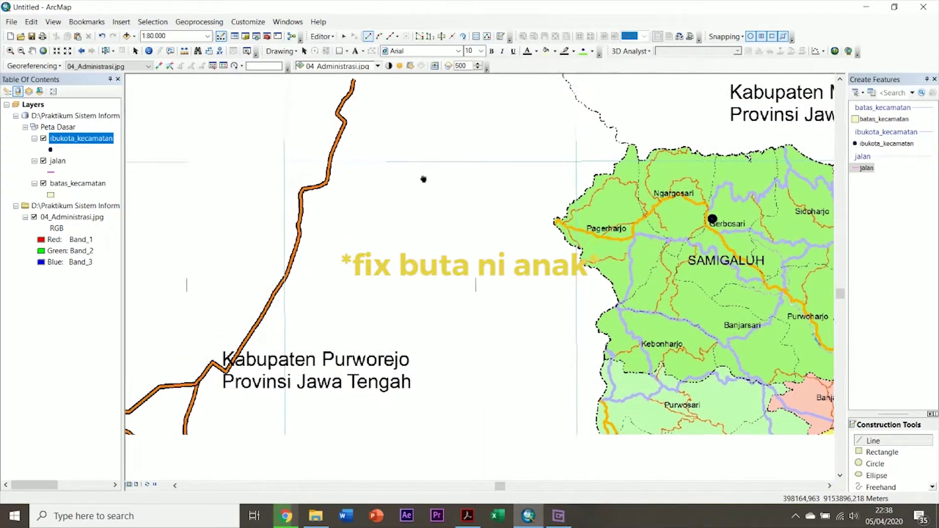
left_click_drag(426, 181, 430, 138)
left_click_drag(426, 176, 453, 185)
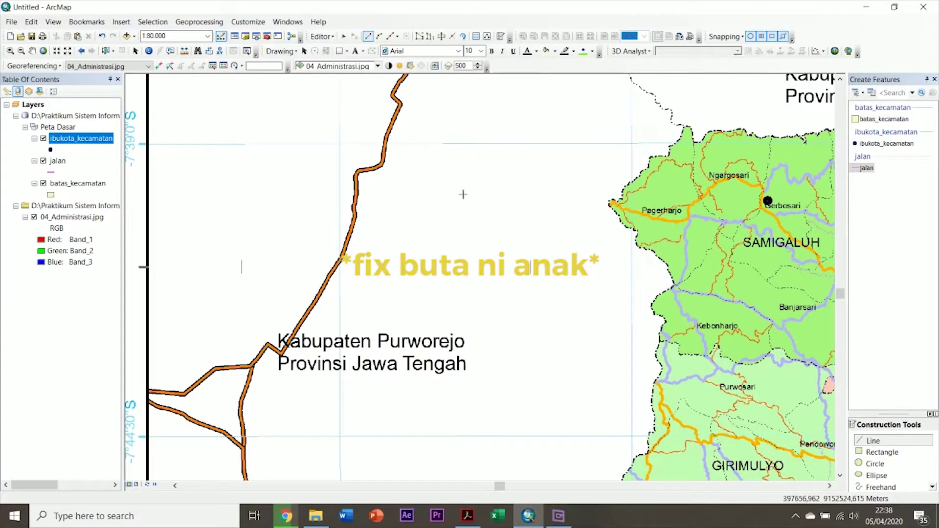
left_click_drag(451, 125, 459, 190)
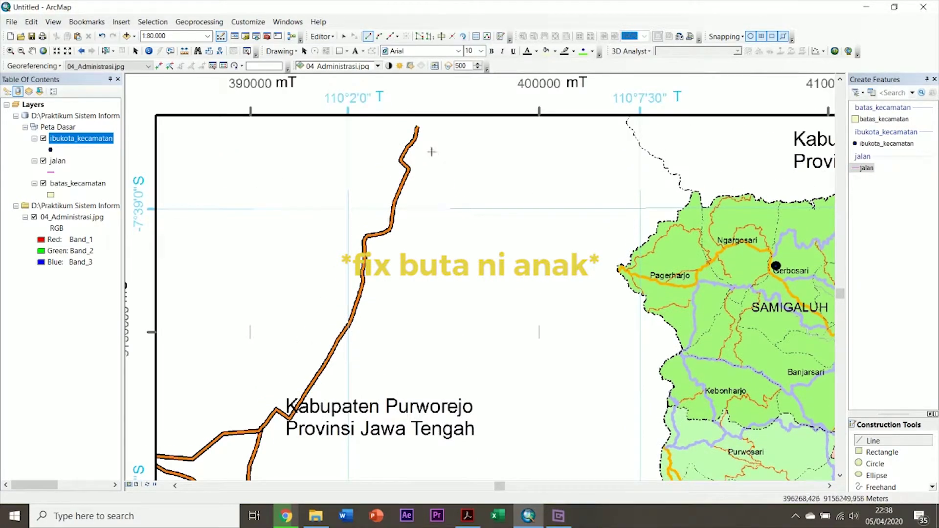
scroll(415, 131, "down", 1)
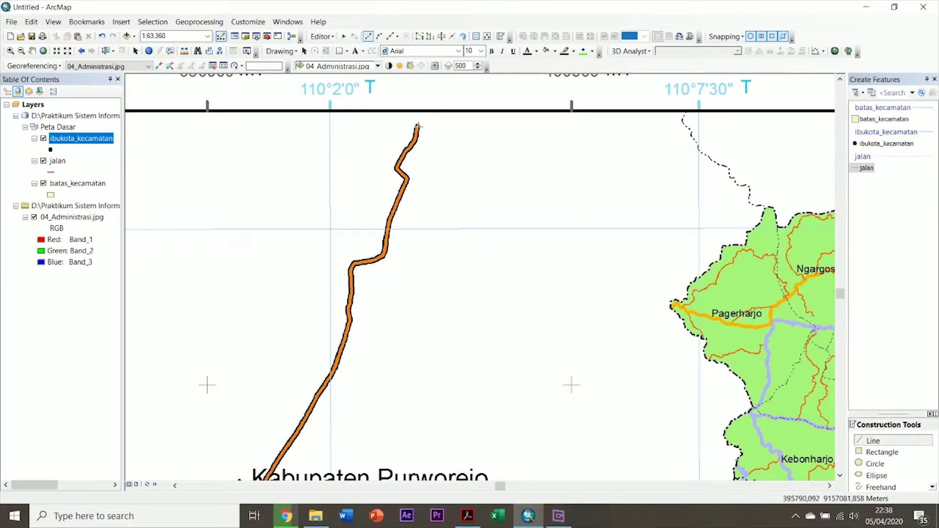
left_click(422, 112)
left_click(418, 126)
left_click(414, 138)
left_click(406, 152)
left_click(399, 164)
left_click(407, 177)
left_click(405, 186)
left_click(397, 202)
left_click(388, 223)
left_click(386, 245)
left_click(375, 257)
left_click(353, 261)
left_click(351, 278)
left_click(351, 292)
Step: Continue the jalan line past the Kabupaten Purworejo label and along the upper western branch, finishing it at the western map frame
left_click_drag(349, 312, 390, 180)
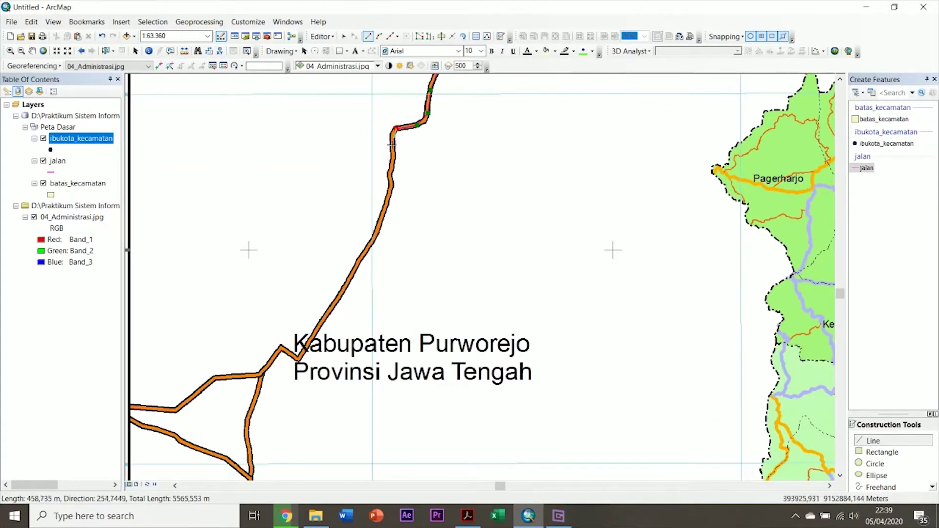
left_click(395, 187)
left_click(381, 213)
left_click(369, 249)
left_click(355, 268)
left_click(343, 286)
left_click(329, 311)
left_click(314, 332)
left_click(299, 359)
left_click(282, 347)
left_click(268, 361)
left_click(263, 373)
left_click(236, 376)
left_click(210, 380)
left_click(196, 393)
left_click(172, 410)
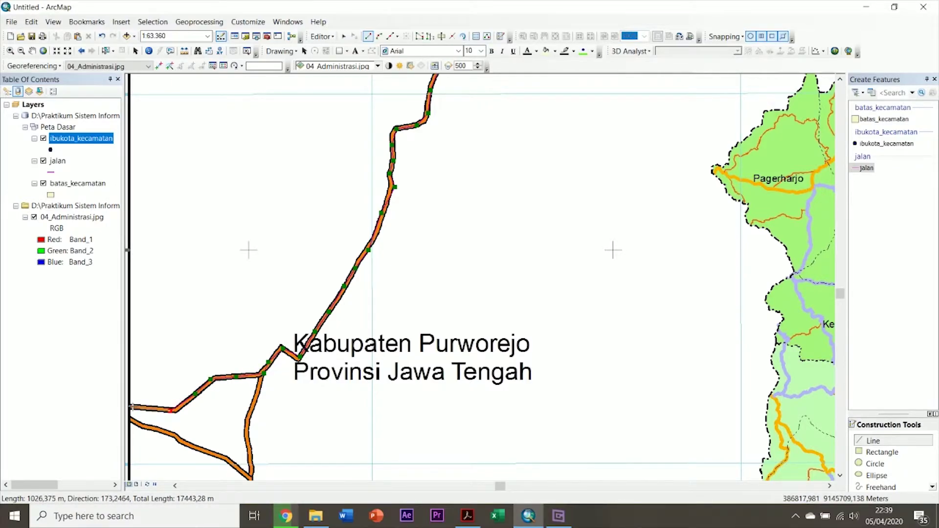
double_click(131, 406)
Step: Digitize a second jalan line from the Purworejo junction south to the next fork and along the lower branch to the western map frame
left_click(263, 373)
left_click(258, 387)
left_click(253, 408)
left_click(249, 418)
left_click(248, 436)
left_click(253, 458)
left_click(250, 474)
left_click_drag(271, 458, 281, 320)
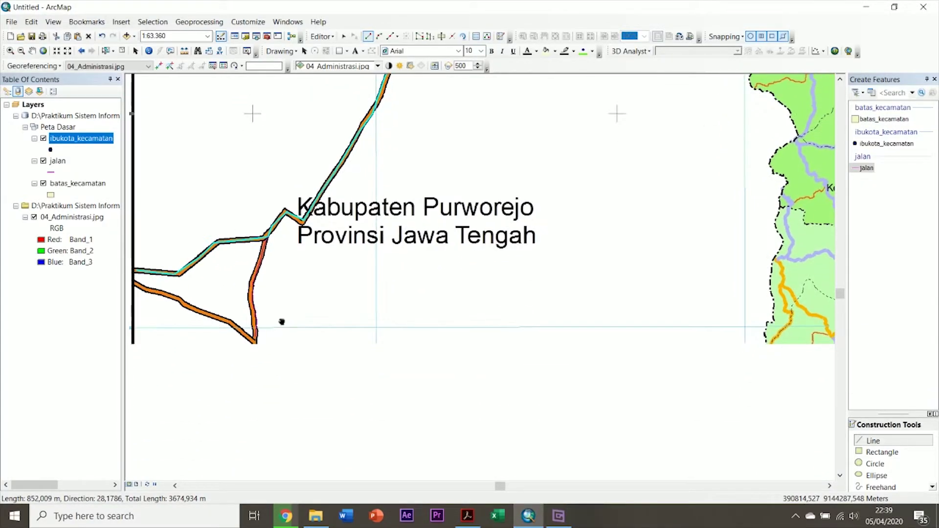
left_click(235, 325)
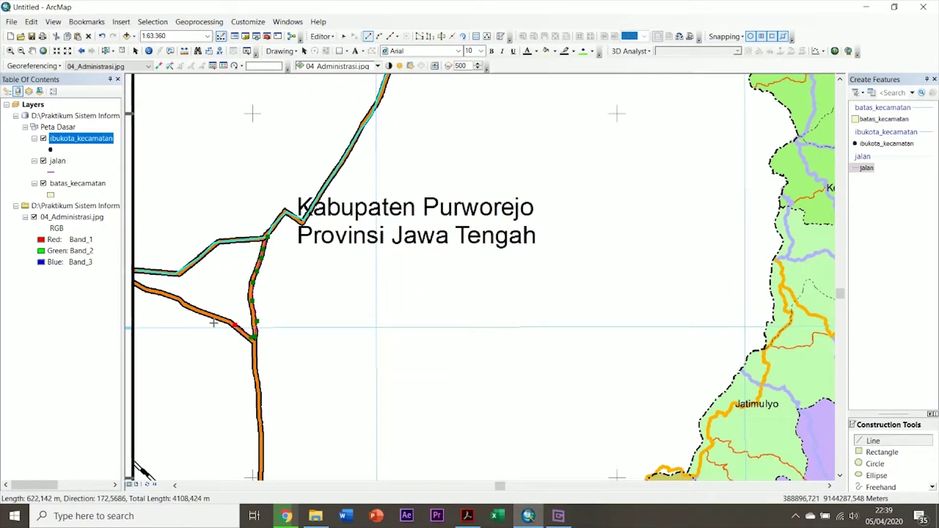
left_click(204, 311)
left_click(184, 303)
left_click(173, 297)
left_click(147, 290)
left_click(137, 283)
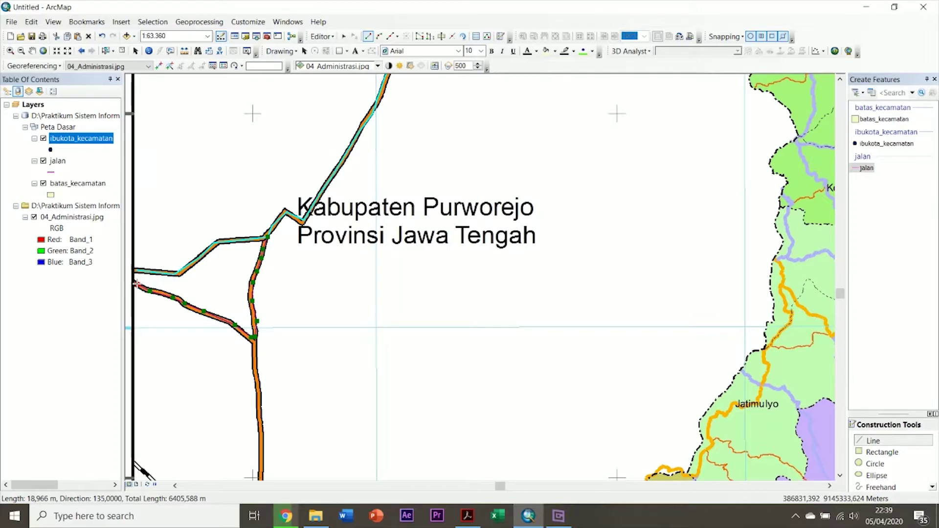
double_click(136, 282)
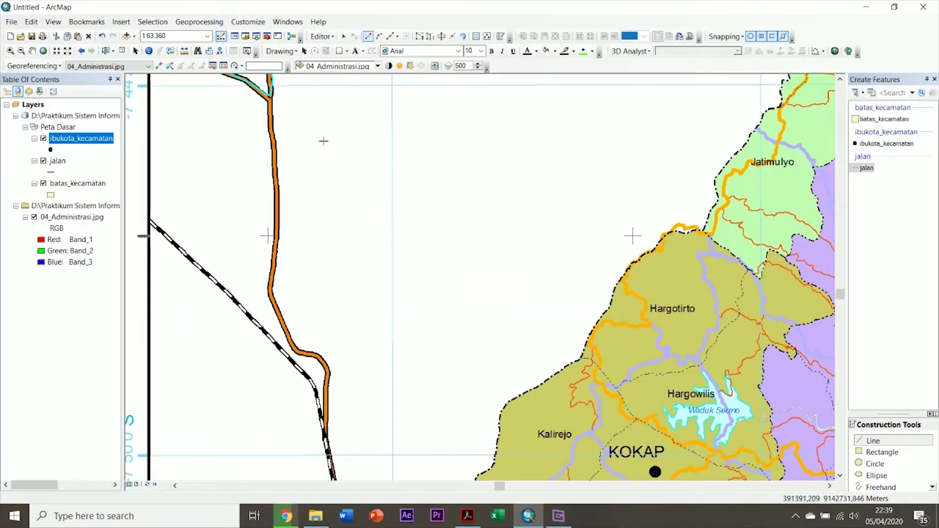
Step: Digitize a jalan line from the lower Purworejo fork south beside the railway and east through Temon, finishing at the road junction in Wates
key("Down")
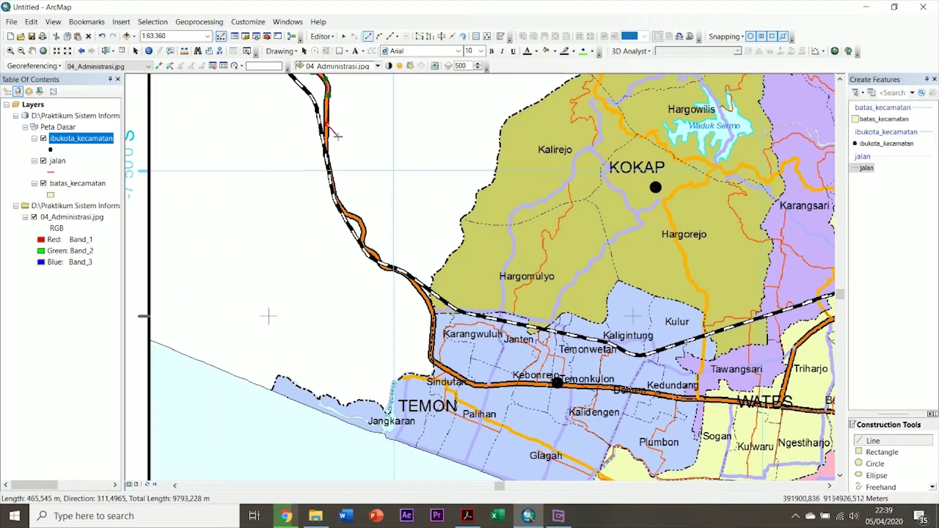
scroll(325, 142, "up", 2)
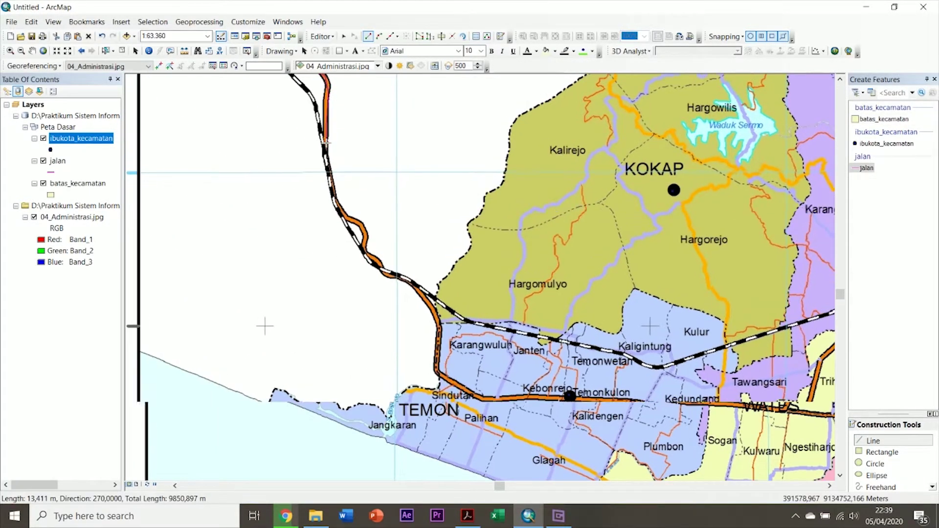
left_click(329, 154)
left_click(333, 182)
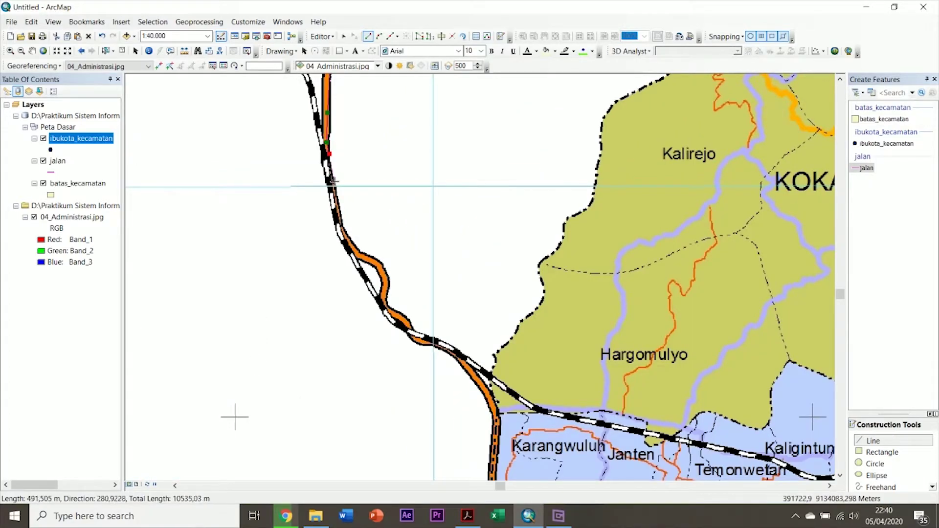
left_click(337, 206)
left_click(342, 226)
left_click(349, 238)
left_click(354, 248)
left_click(364, 258)
left_click(379, 266)
left_click(384, 293)
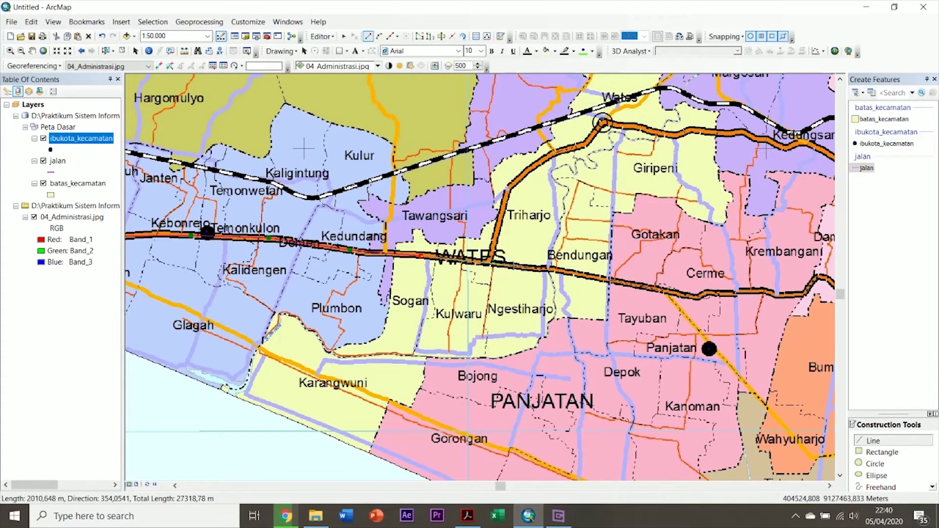
double_click(519, 266)
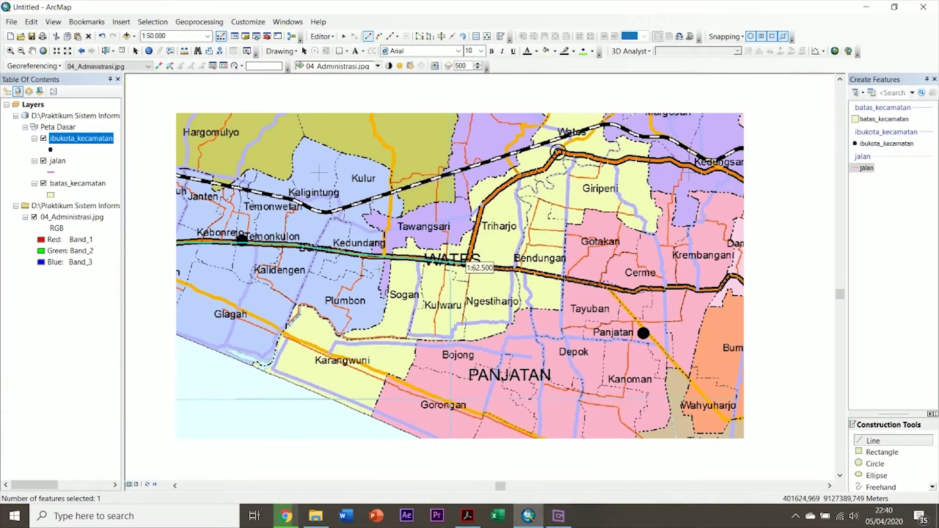
Step: Select all three digitized jalan lines around the Kabupaten Purworejo junction together with Select Features
scroll(519, 266, "down", 4)
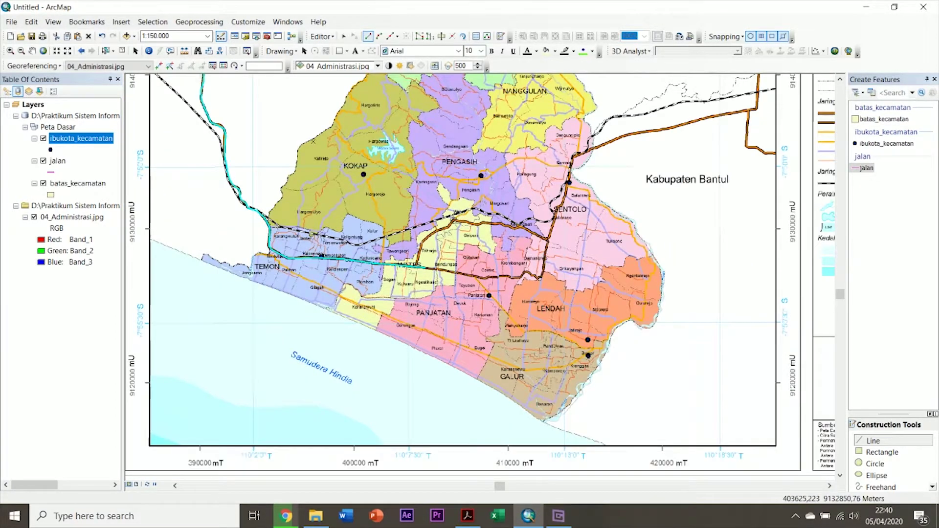
key("Up")
key("Up")
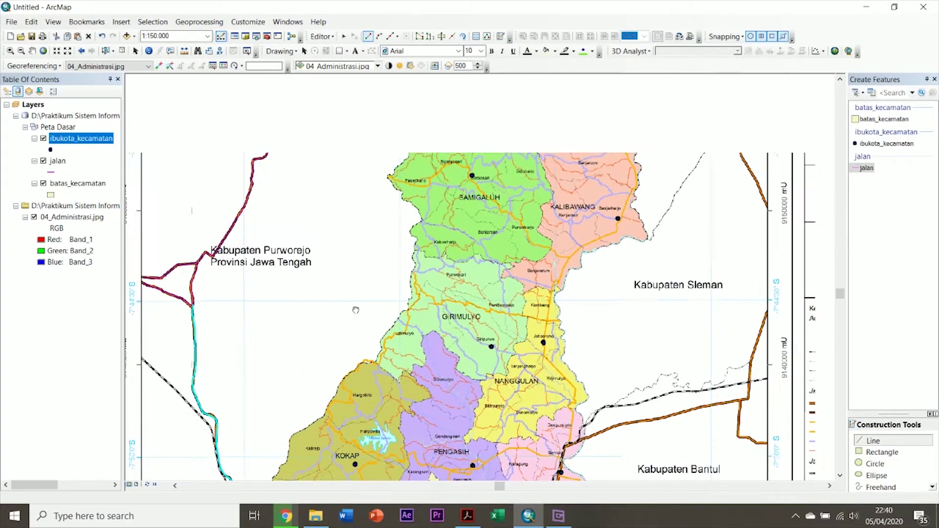
key("Down")
key("Down")
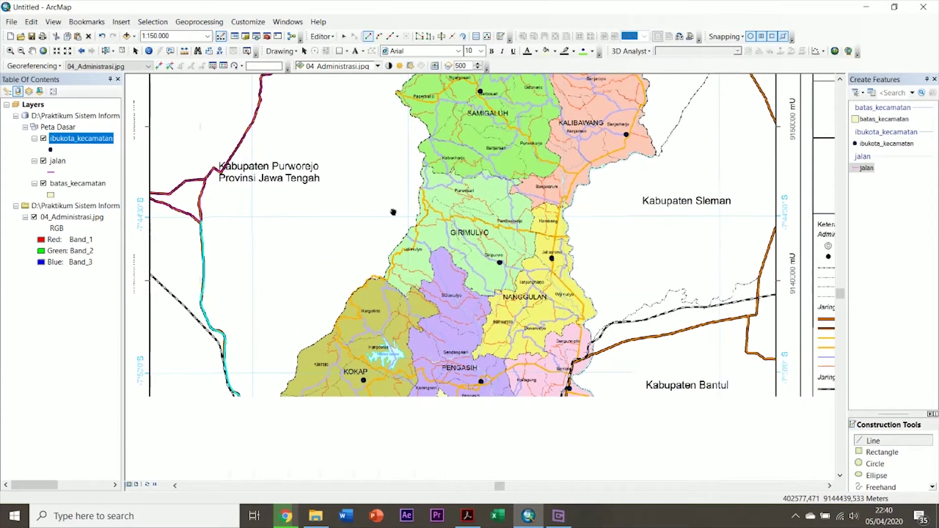
key("Up")
key("Up")
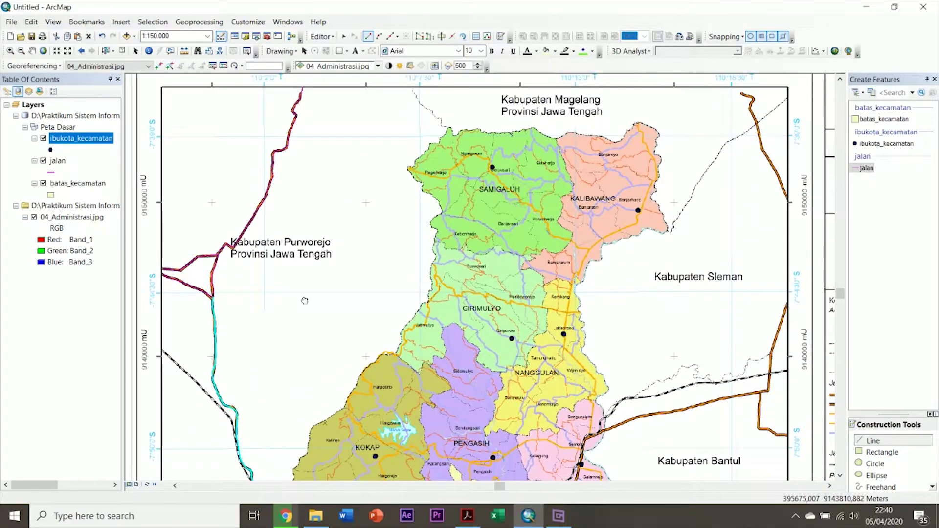
left_click(105, 51)
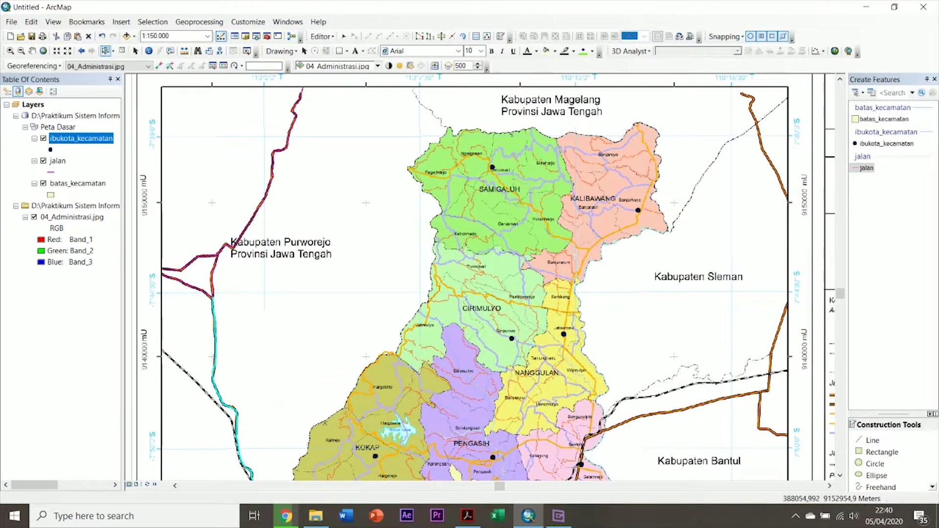
left_click_drag(211, 157, 283, 223)
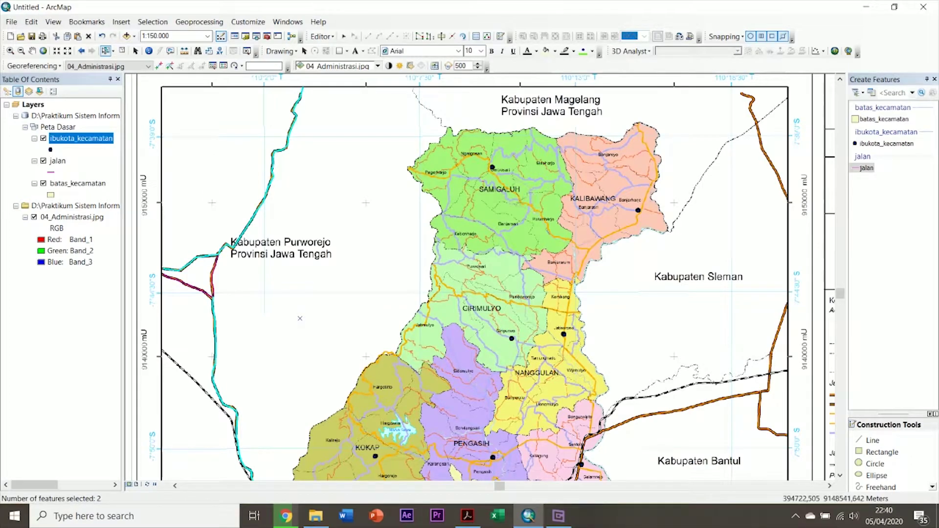
left_click(180, 278, "shift")
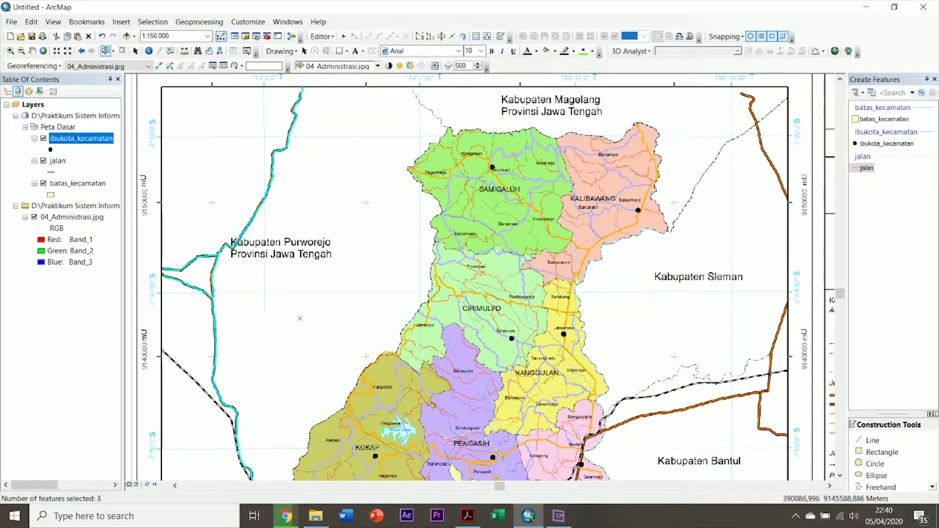
Step: Highlight the lower Purworejo branch line and the long road line running south to Wates one at a time
scroll(238, 119, "up", 3)
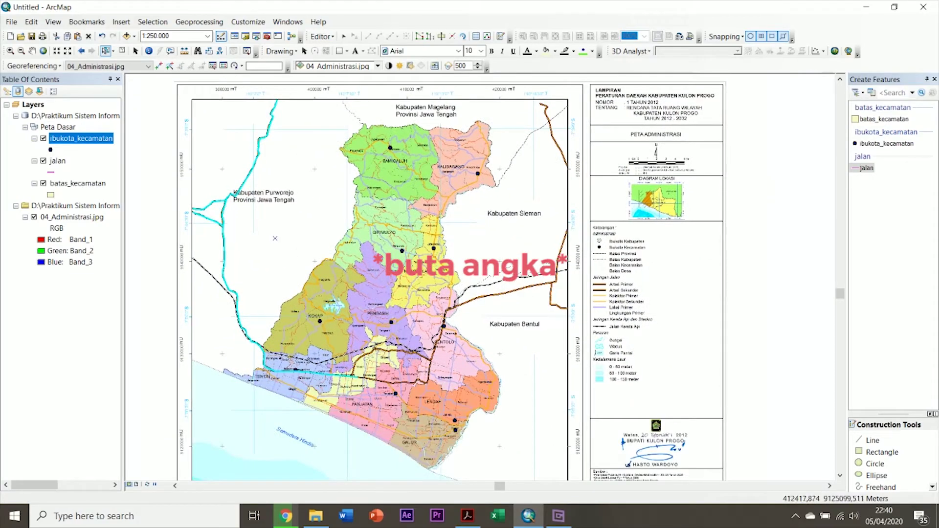
left_click(321, 36)
left_click(210, 213)
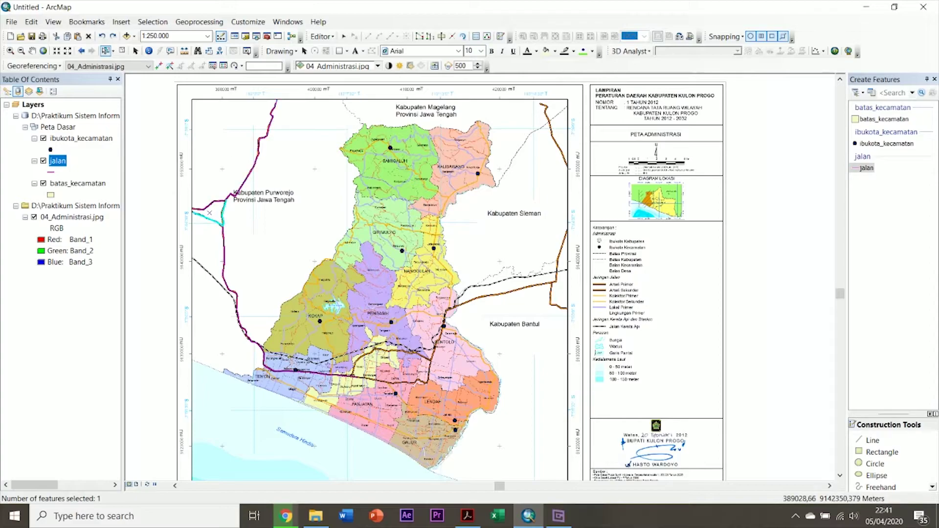
left_click(223, 234)
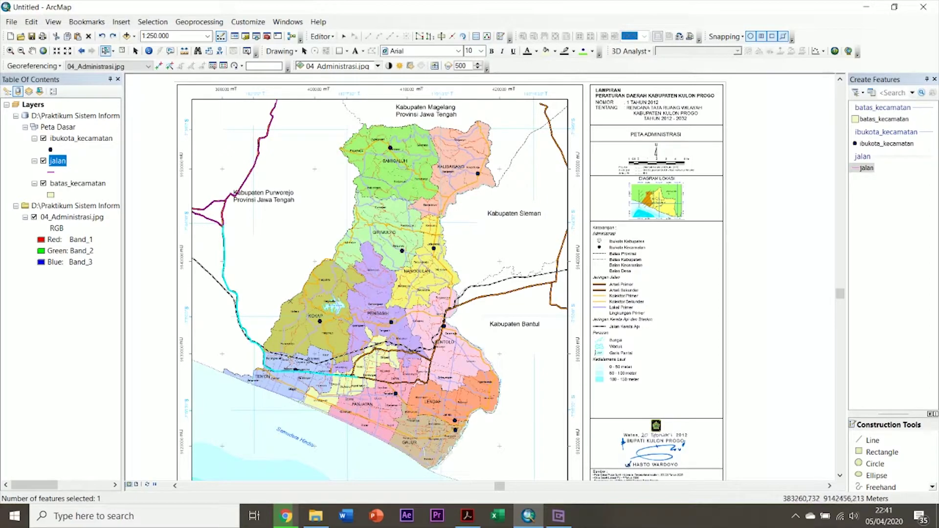
Step: Open the jalan attribute table, highlight its line records one by one on the map, and close the table
right_click(62, 166)
left_click(98, 201)
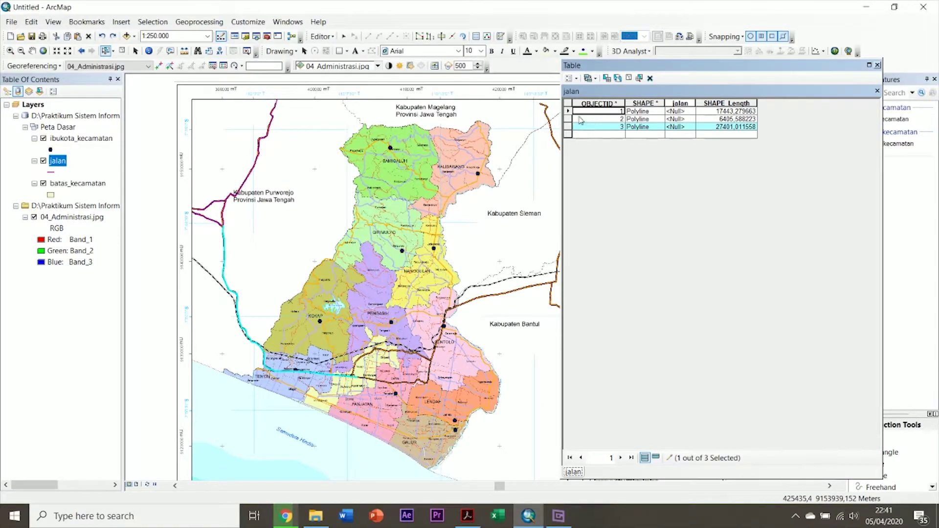
left_click(568, 112)
left_click(568, 120)
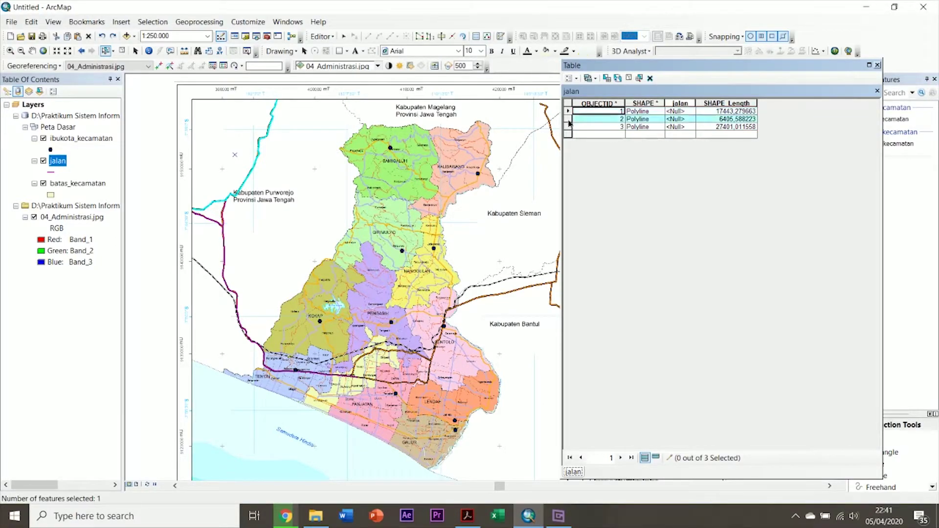
left_click(569, 128)
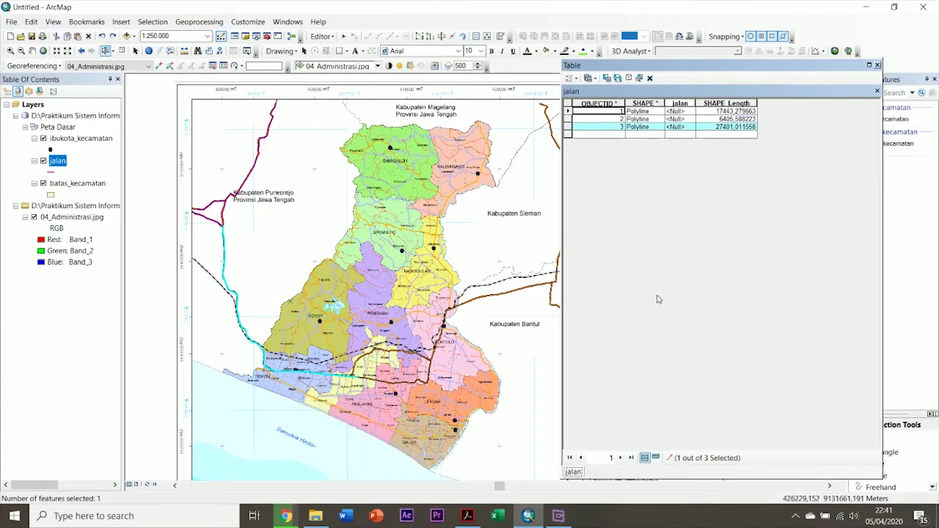
left_click(876, 65)
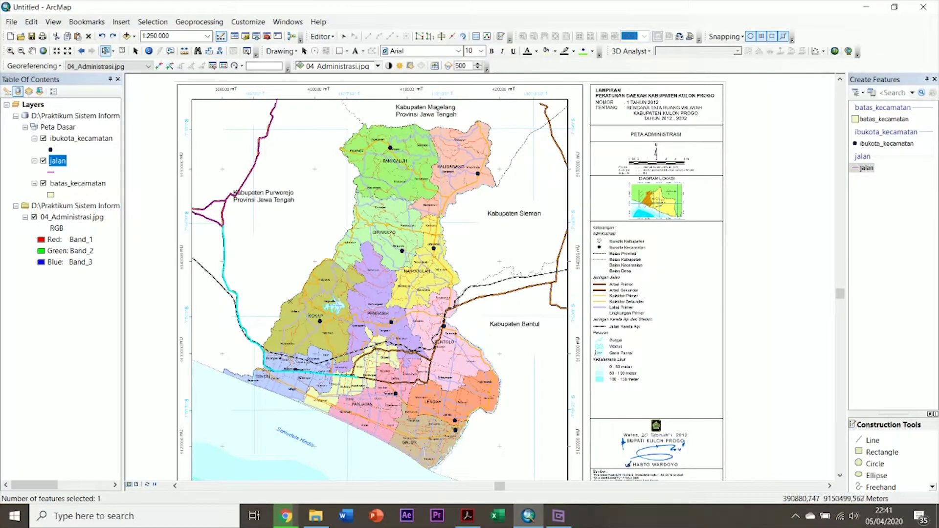
Step: Clear the selection, select the three jalan lines meeting near Kabupaten Purworejo, and merge them into feature 1 (jalan)
left_click(260, 149)
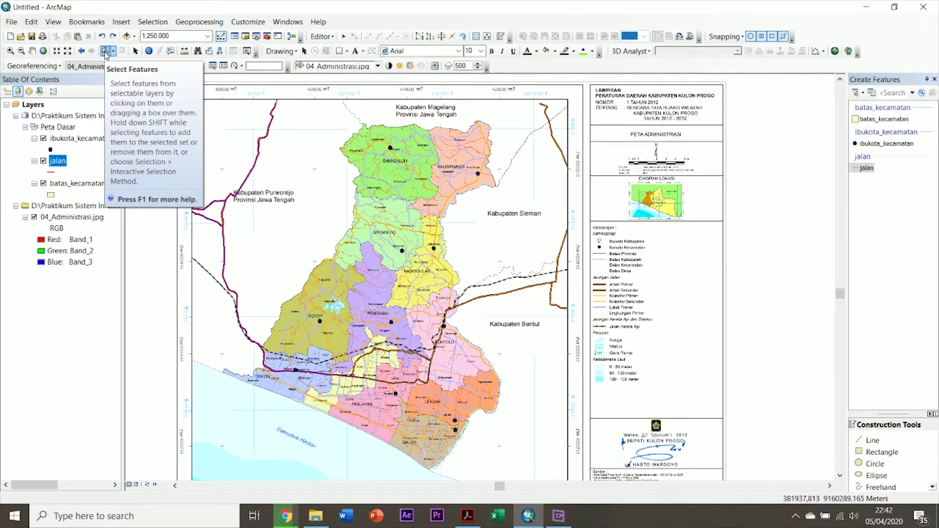
left_click_drag(204, 149, 240, 243)
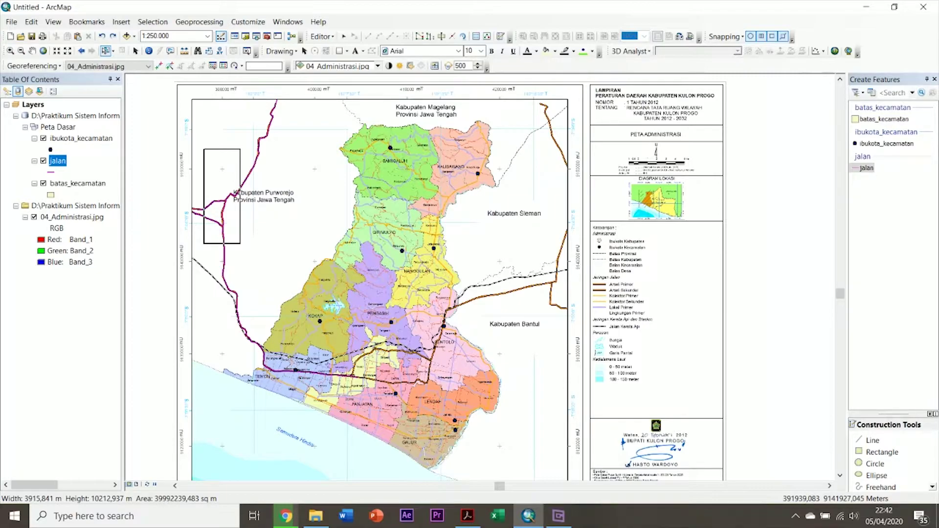
left_click_drag(240, 243, 240, 243)
left_click(323, 37)
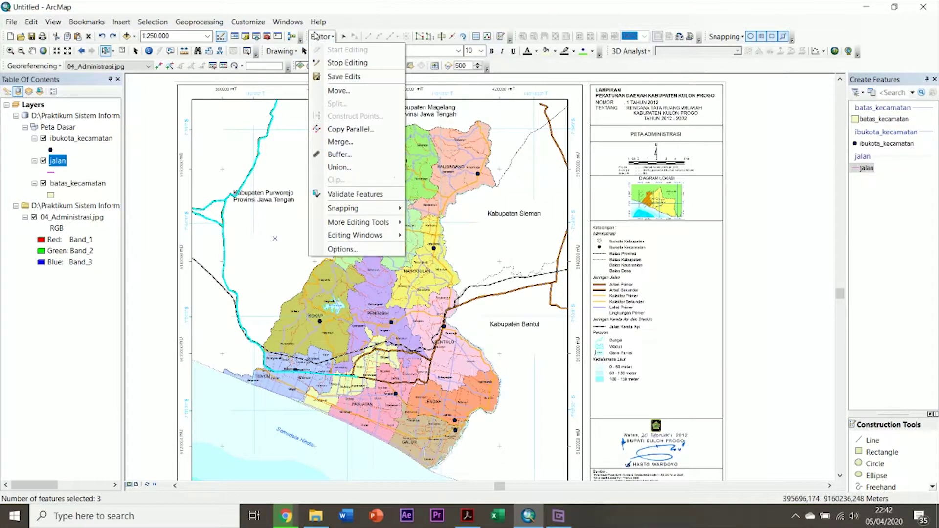
left_click(351, 141)
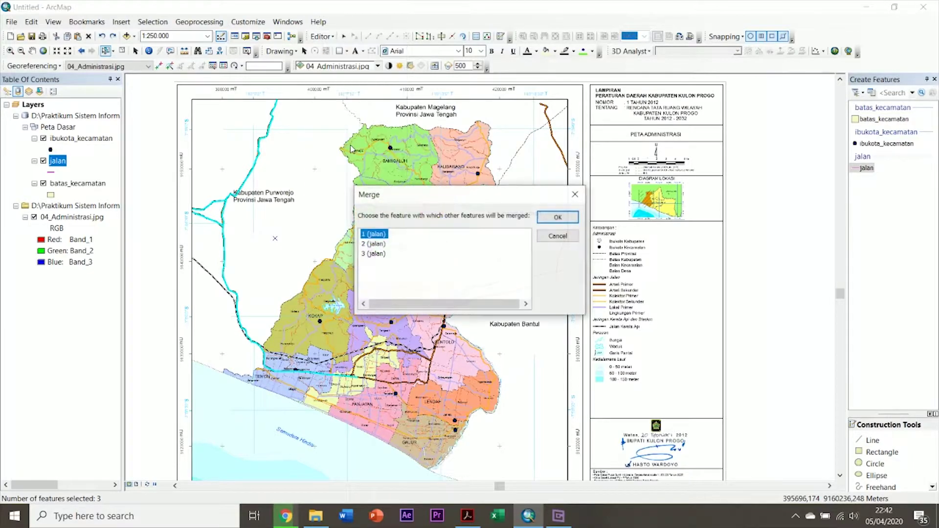
left_click(547, 219)
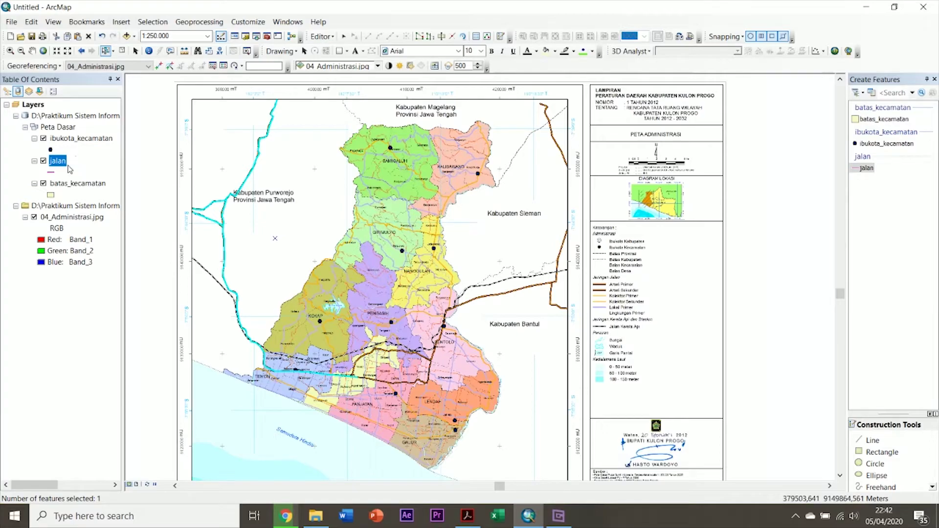
Step: Review the merged road's record in the jalan attribute table, close the table and clear the selection
right_click(58, 166)
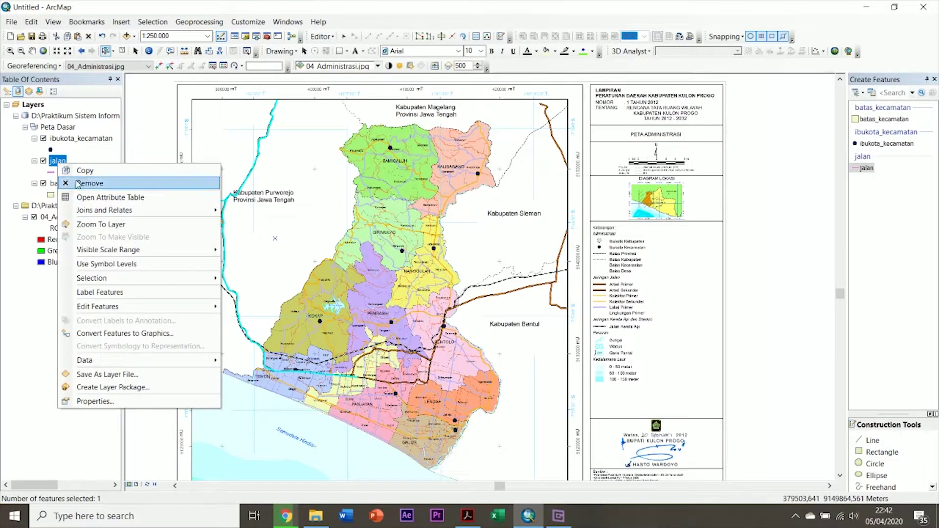
left_click(104, 200)
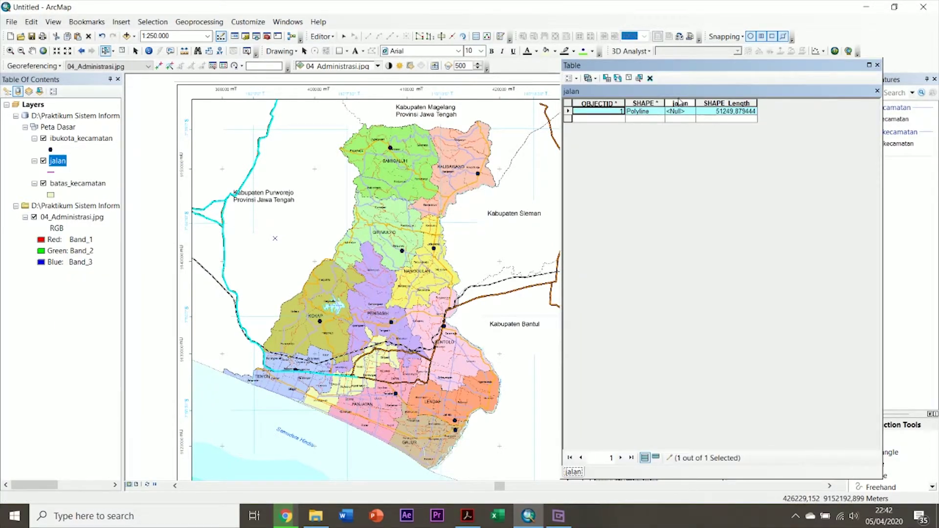
left_click(877, 64)
left_click(611, 176)
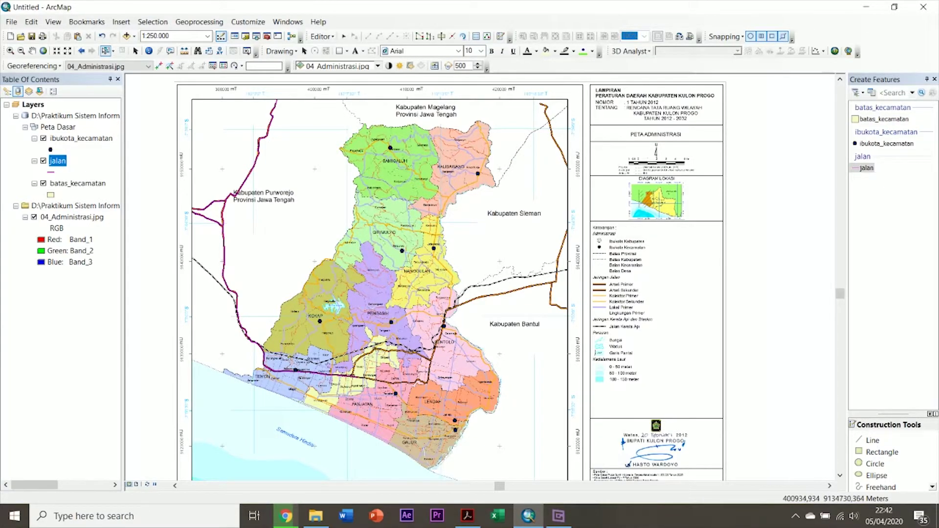
Step: Start a new jalan line at the western map frame and trace the black-and-white railway southeast until it nears the orange road
scroll(477, 264, "down", 3)
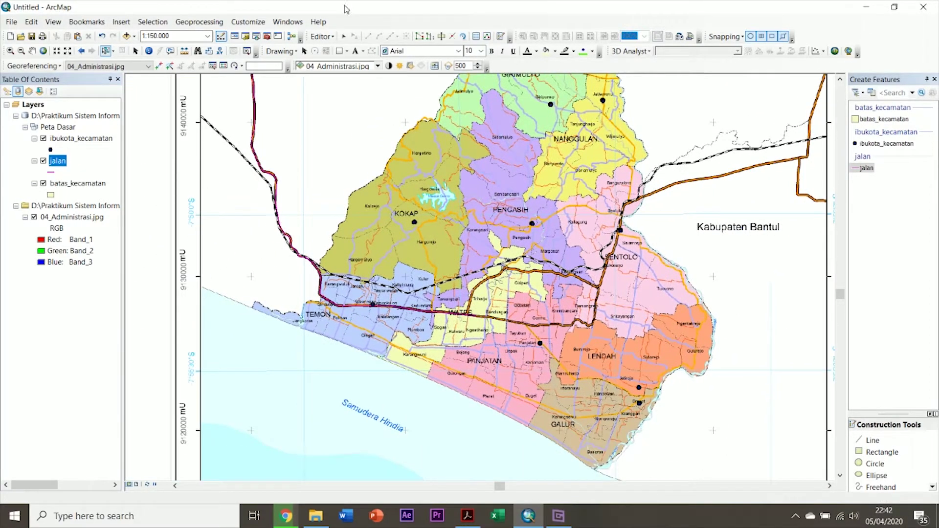
left_click(863, 441)
scroll(210, 129, "down", 2)
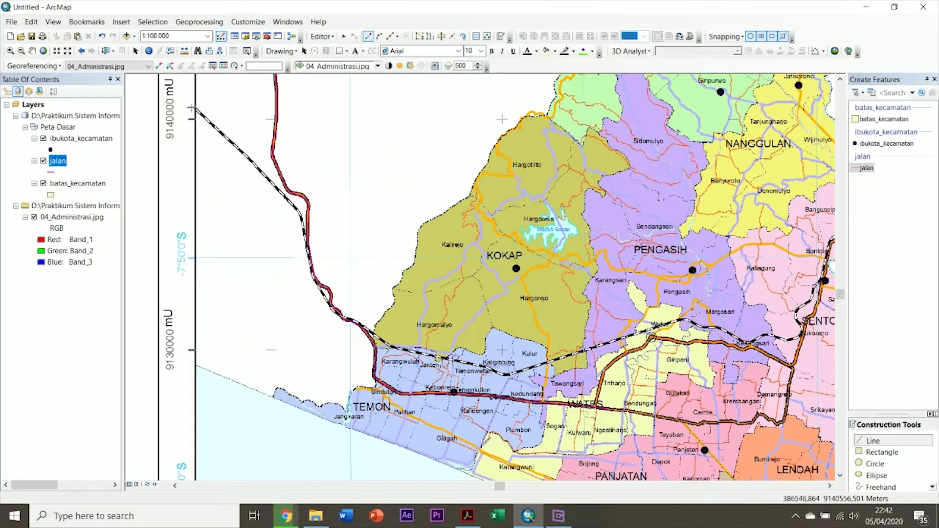
left_click(196, 110)
left_click(218, 129)
left_click(236, 146)
left_click(259, 169)
left_click(278, 187)
left_click(291, 204)
left_click(299, 211)
scroll(299, 215, "up", 2)
left_click(302, 228)
left_click(307, 240)
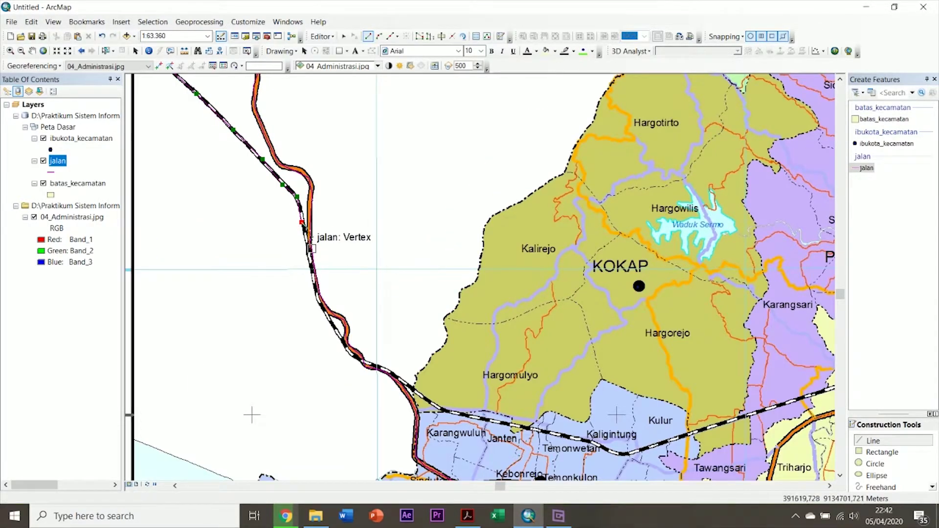
Step: Continue the line along the railway beside the orange road, following its bends toward the Hargomulyo boundary
scroll(308, 258, "up", 4)
left_click(308, 247)
left_click(312, 268)
left_click(315, 290)
left_click(319, 320)
left_click_drag(319, 319, 246, 172)
left_click(254, 208)
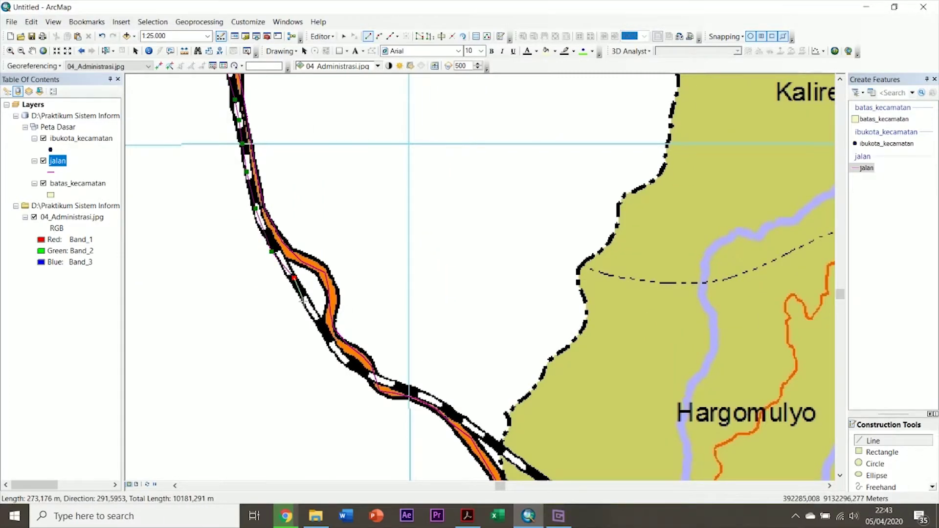
left_click_drag(327, 324, 273, 221)
left_click(289, 257)
left_click_drag(337, 289, 197, 259)
Step: Extend the line along the railway past Hargomulyo, Karangwuluh and Janten, finishing it just north of Temonwetan
left_click(202, 252)
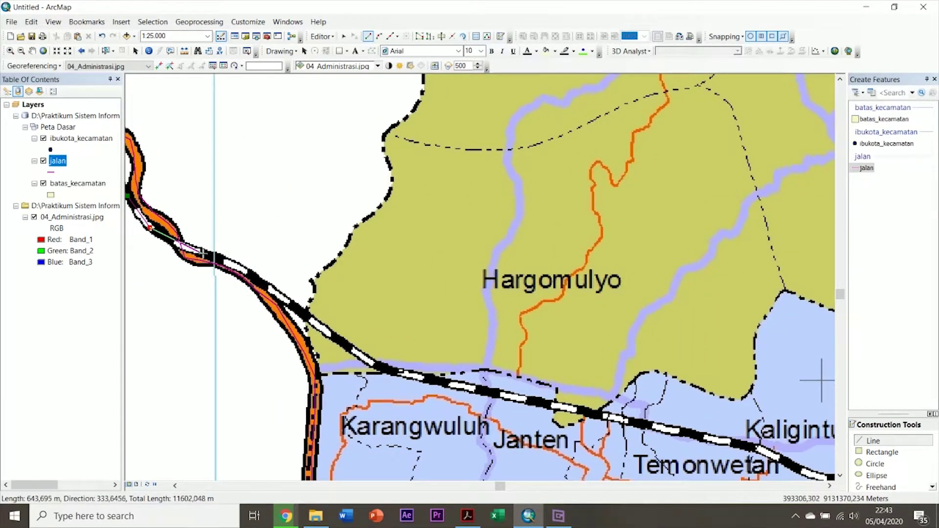
left_click(245, 269)
left_click(292, 301)
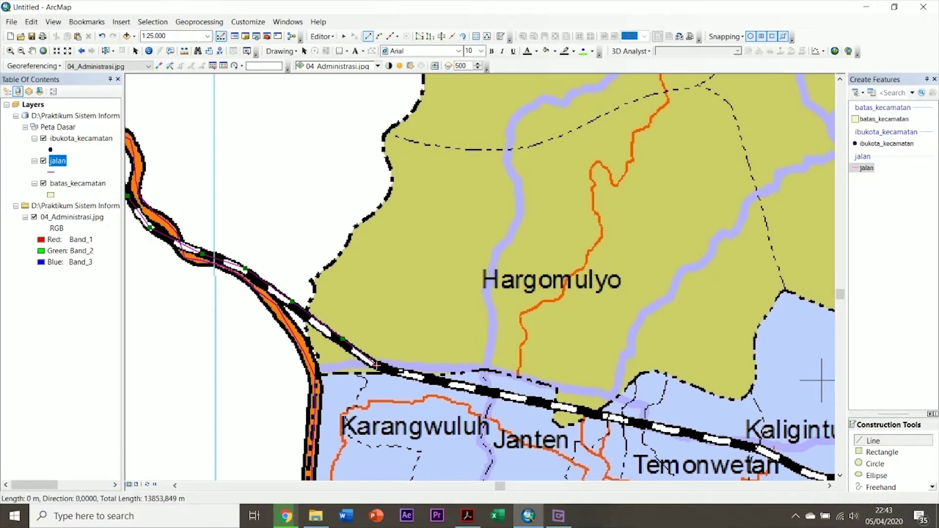
double_click(685, 431)
Step: Open the jalan attribute table, highlight the merged road and the railway line records in turn, and close the table
scroll(552, 260, "up", 2)
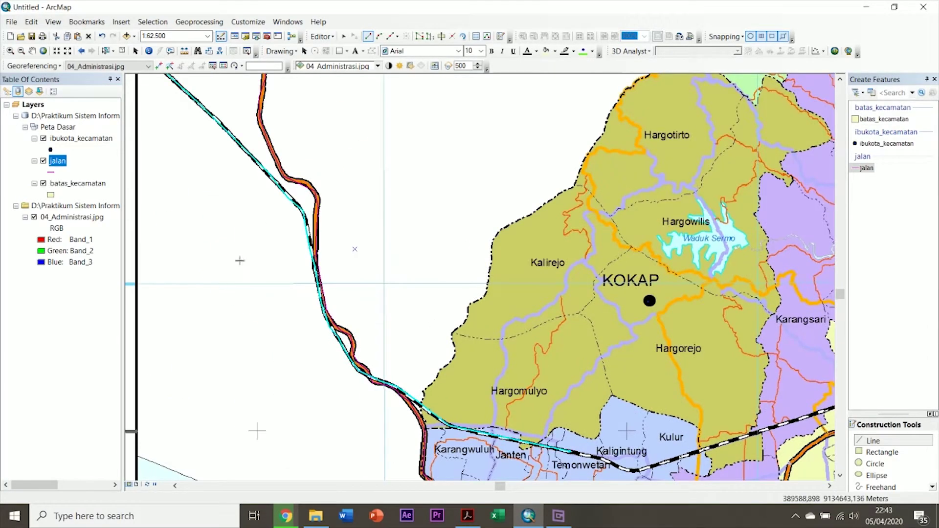
scroll(226, 259, "up", 2)
left_click_drag(325, 203, 415, 253)
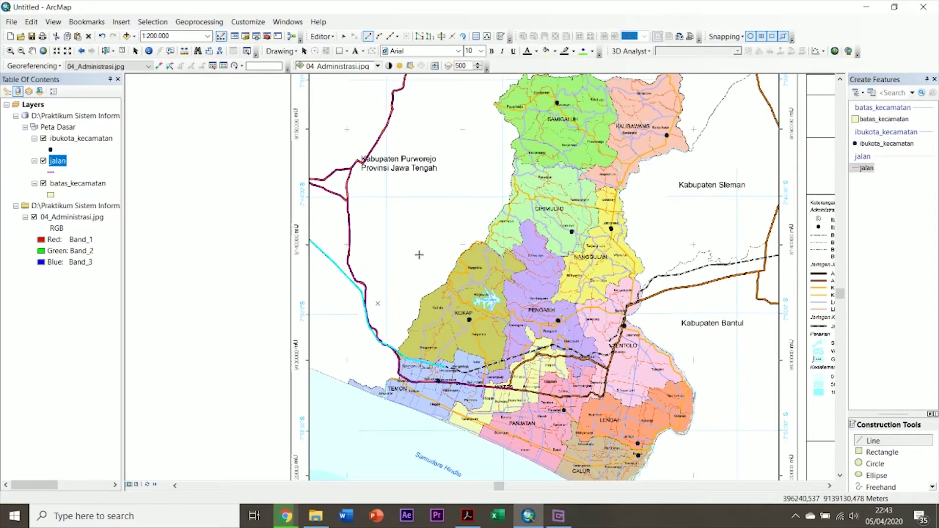
right_click(59, 165)
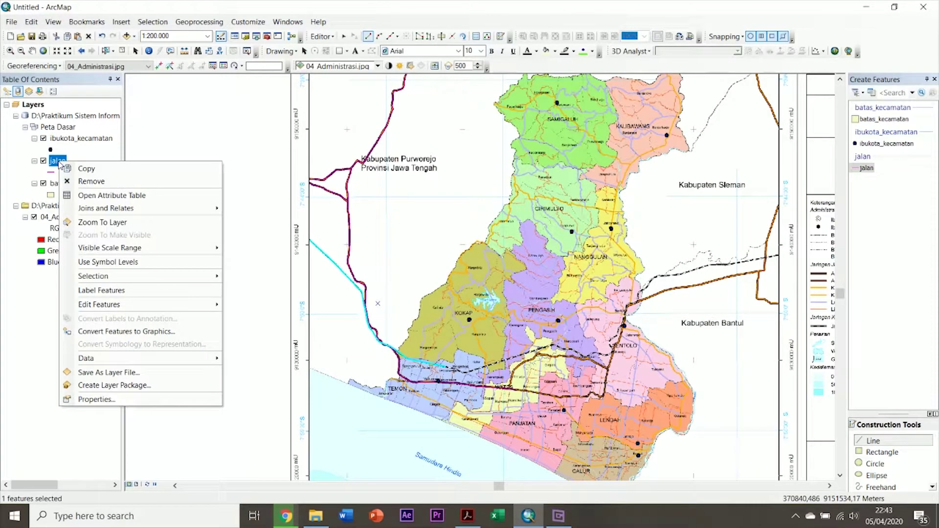
left_click(108, 194)
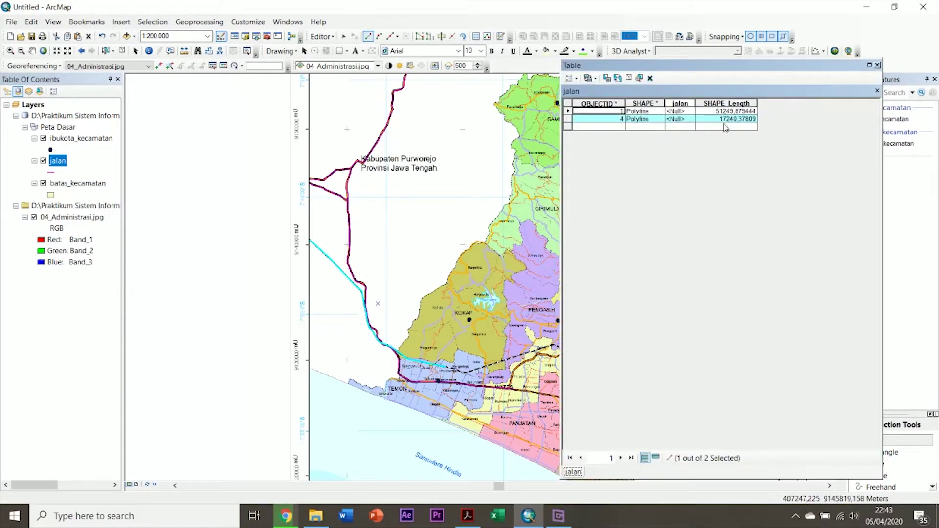
left_click(570, 111)
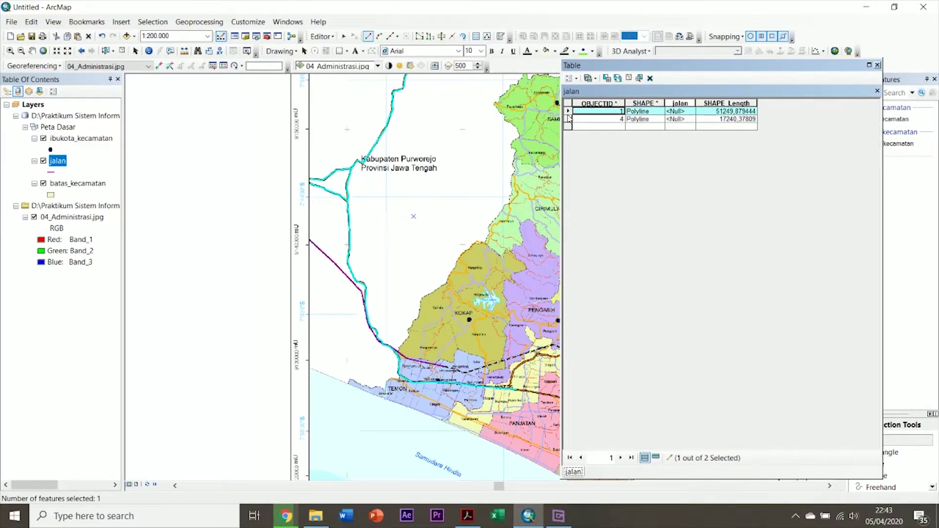
left_click(569, 119)
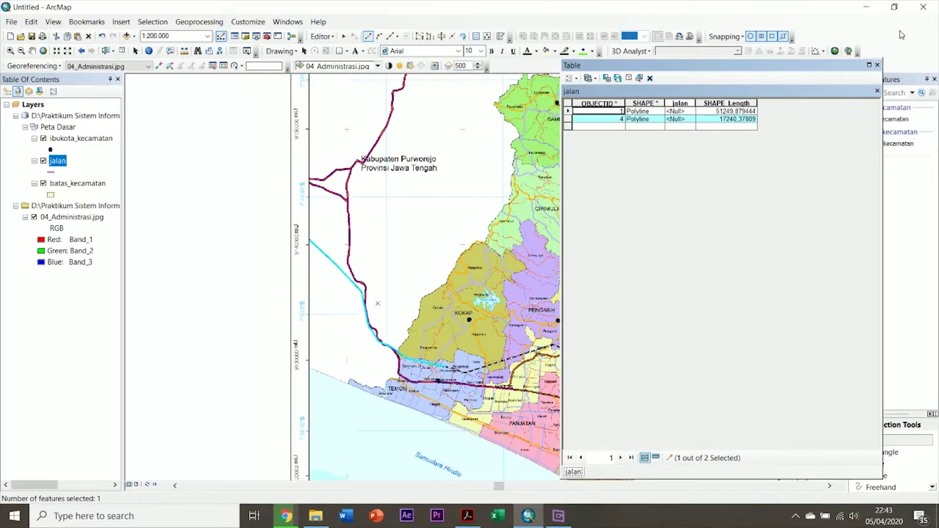
left_click(877, 64)
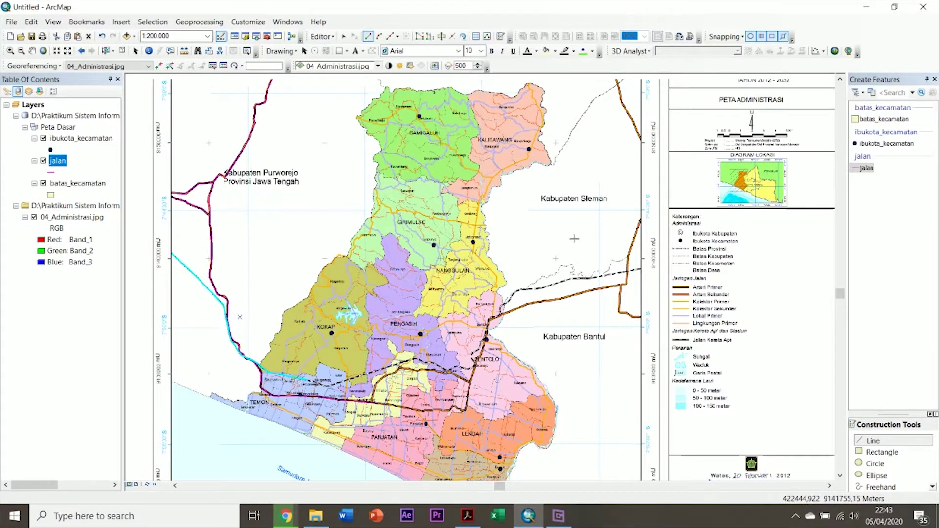
Step: Start a batas_kecamatan polygon at Galur's southern tip, tracing the eastern outline north past Lendah and down Sentolo's western edge
scroll(600, 241, "down", 2)
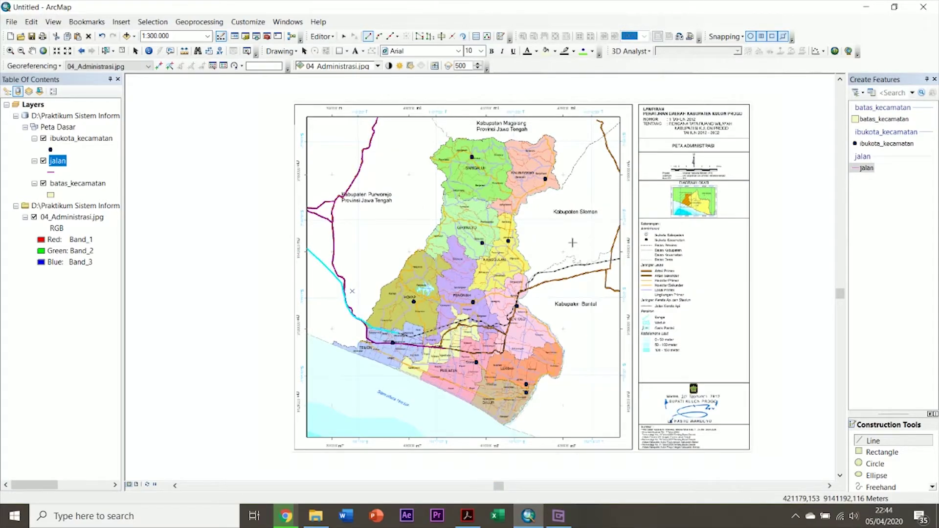
scroll(572, 242, "up", 2)
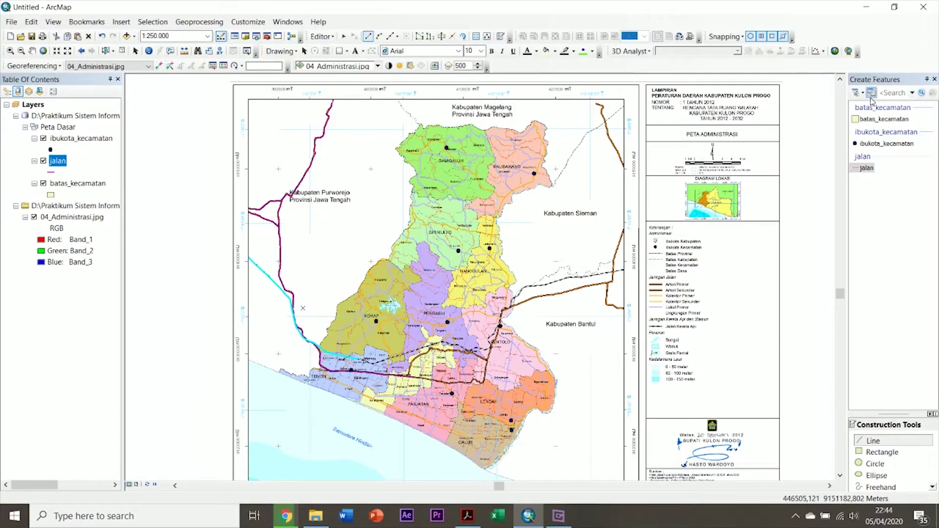
left_click(883, 119)
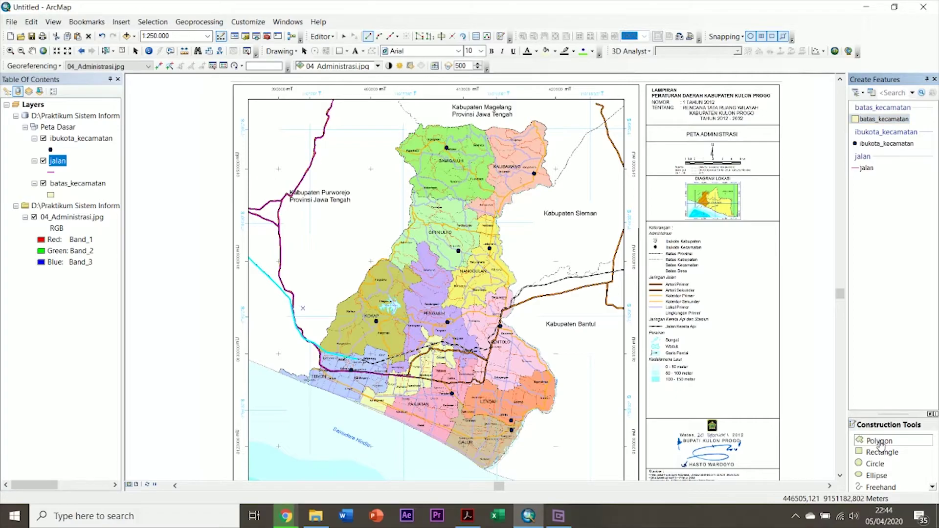
left_click(488, 469)
left_click(531, 432)
left_click(533, 418)
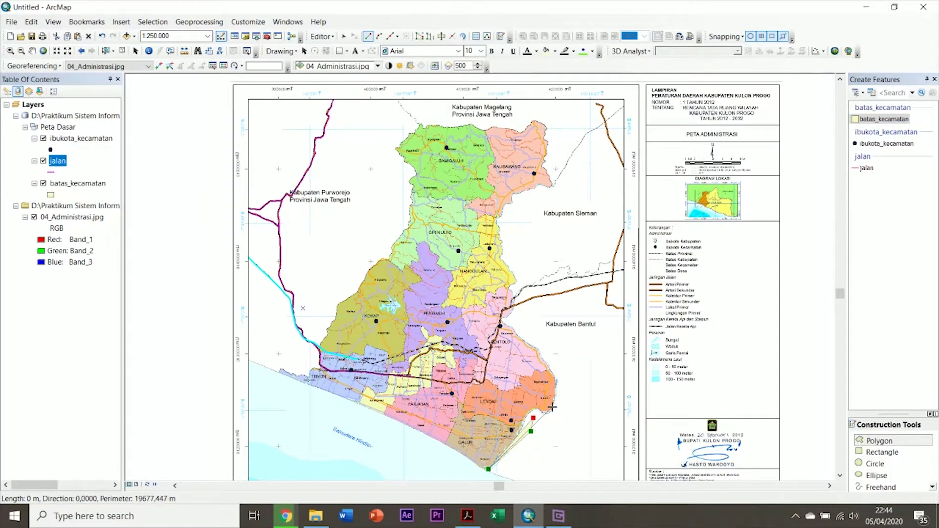
left_click(552, 407)
left_click(557, 365)
left_click(537, 349)
left_click(506, 333)
left_click(500, 326)
left_click(492, 343)
left_click(486, 361)
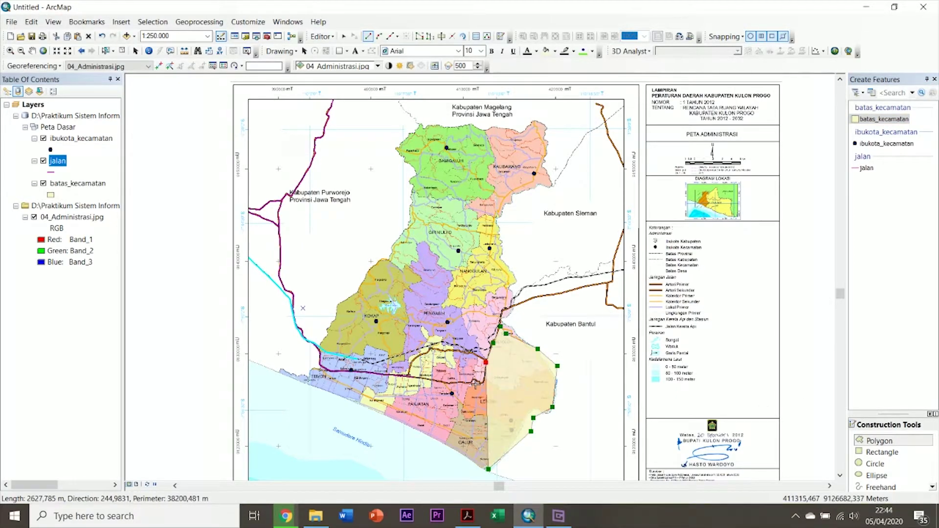
Step: Continue the polygon along Panjatan's eastern boundary to the coast, finish it, and delete it
left_click(475, 384)
left_click(471, 389)
left_click(462, 399)
left_click(459, 407)
left_click(455, 415)
left_click(452, 421)
left_click(449, 426)
left_click(445, 439)
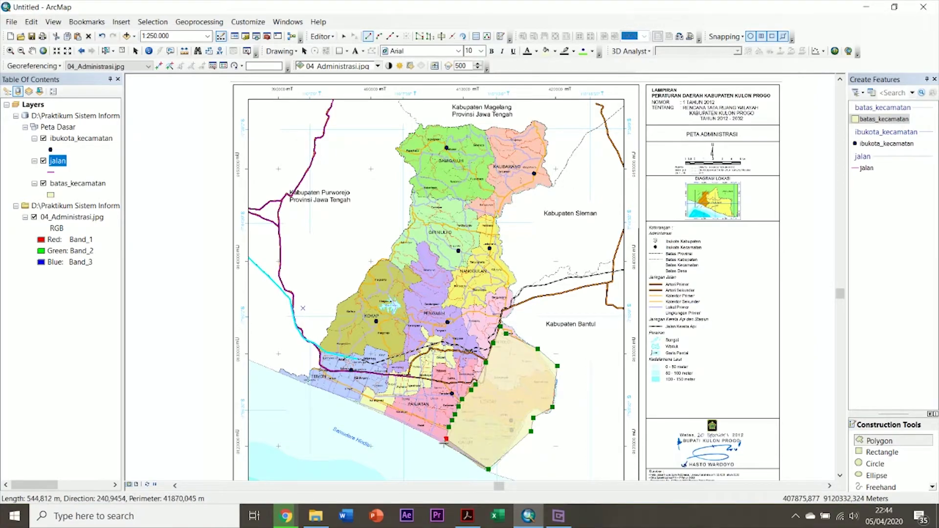
double_click(443, 444)
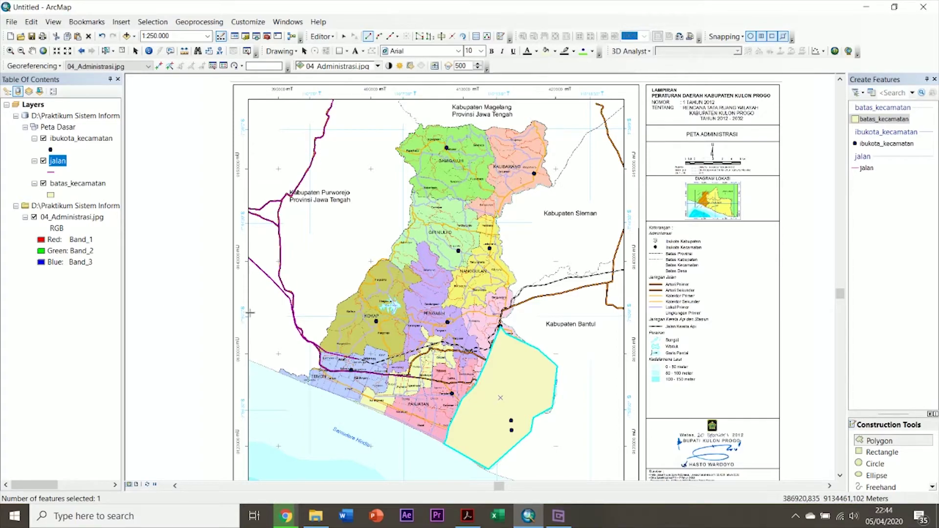
key("Delete")
Step: Save the edits made so far while keeping the edit session running
scroll(722, 310, "up", 1)
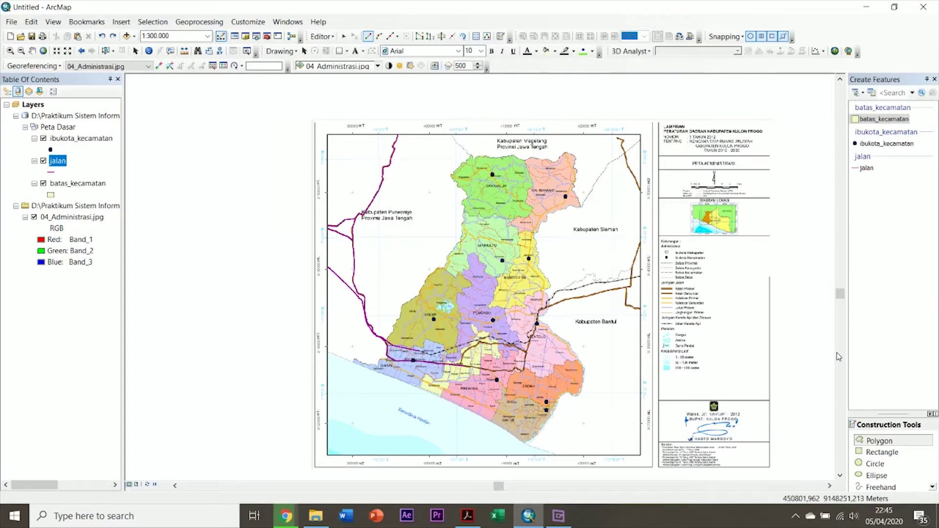
scroll(781, 322, "down", 1)
left_click_drag(606, 351, 605, 327)
scroll(605, 326, "up", 1)
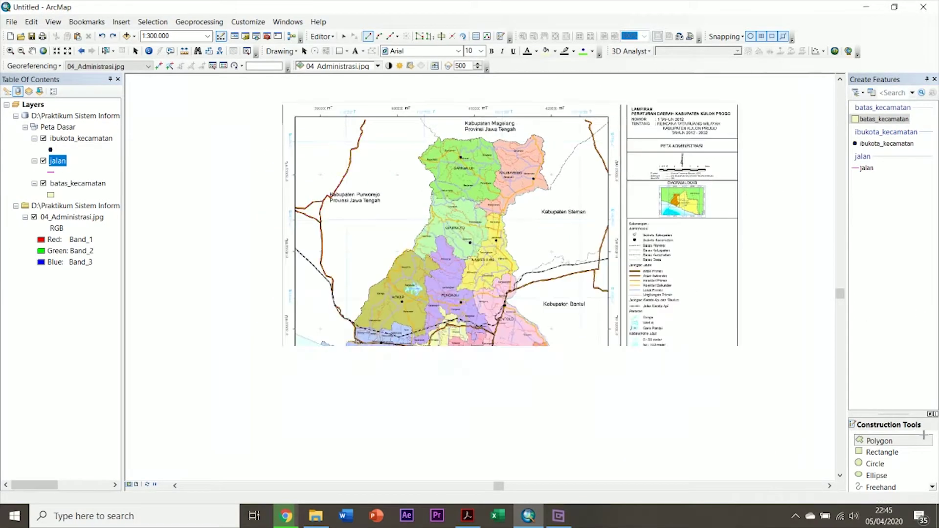
left_click(893, 457)
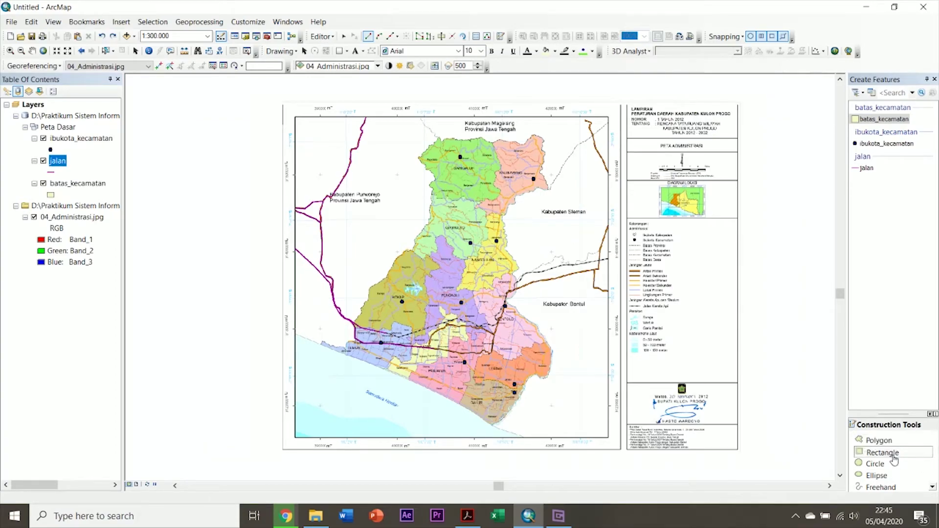
left_click(321, 36)
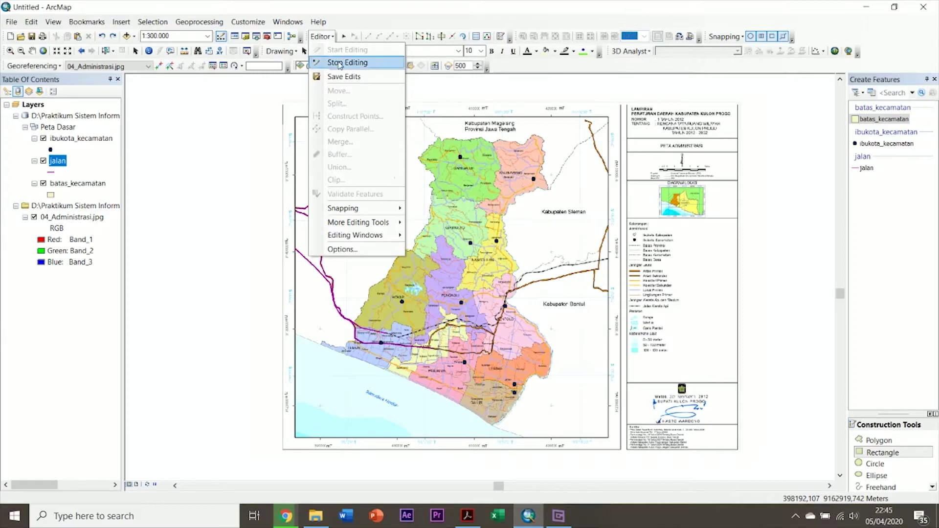
left_click(344, 76)
left_click(334, 37)
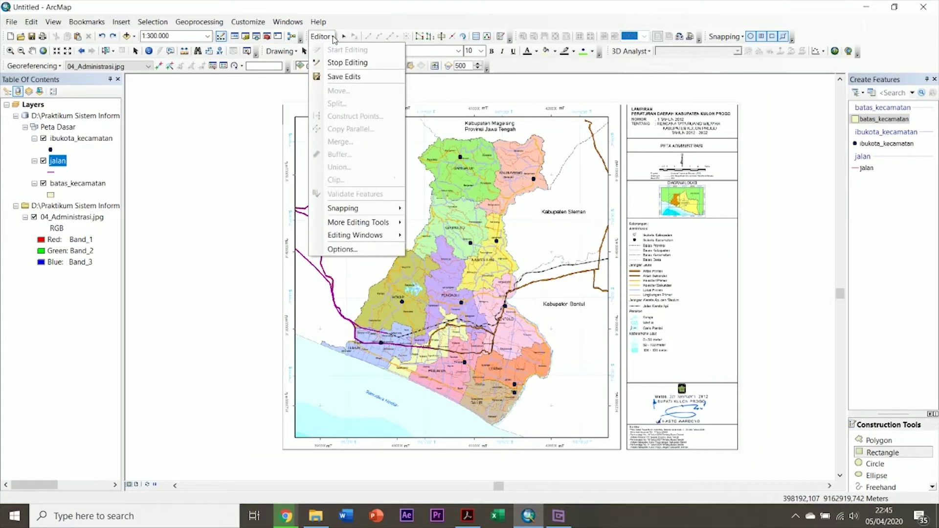
left_click(334, 37)
left_click(325, 37)
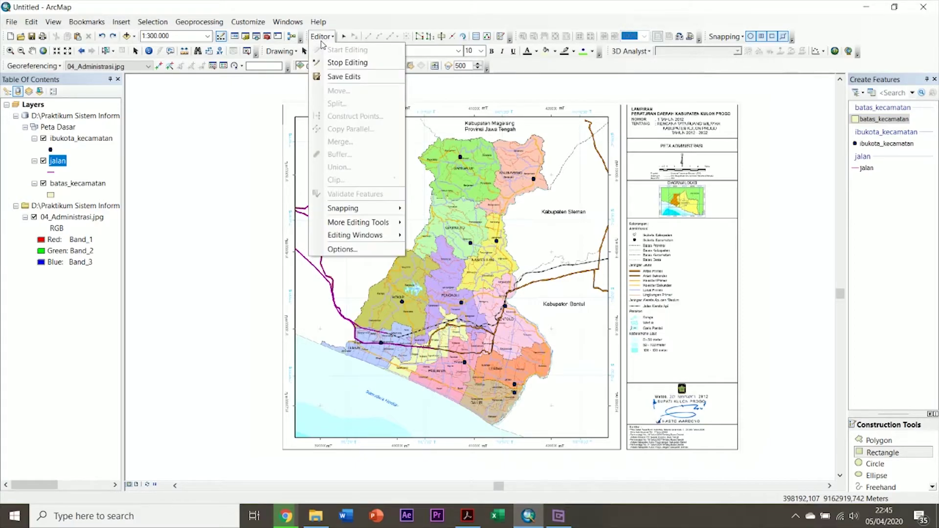
left_click(344, 77)
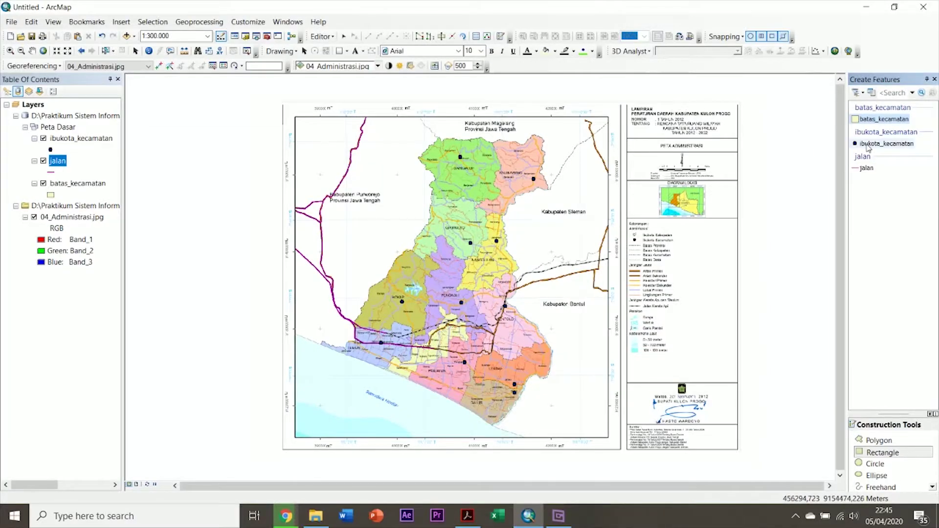
Step: Draw a batas_kecamatan rectangle along the map frame, about 40767 m by 41656 m, covering the whole mapped area
left_click(874, 121)
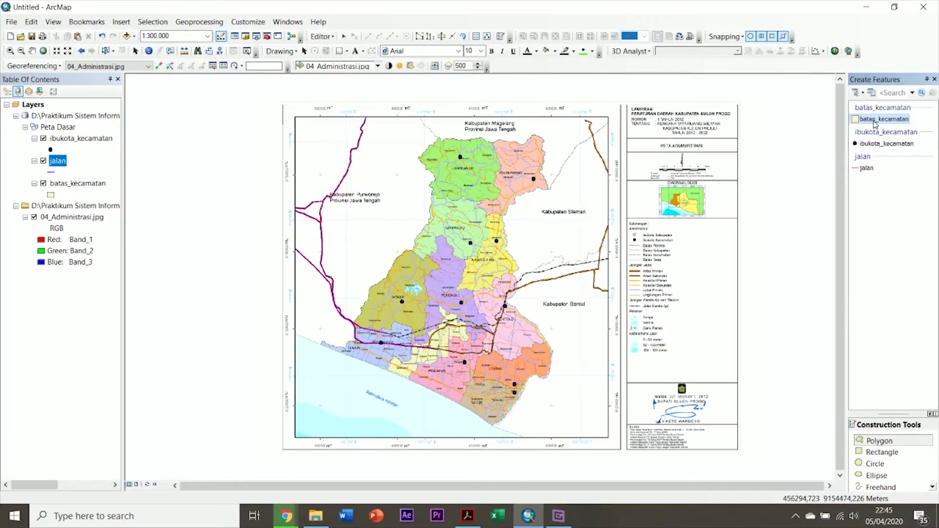
left_click(889, 454)
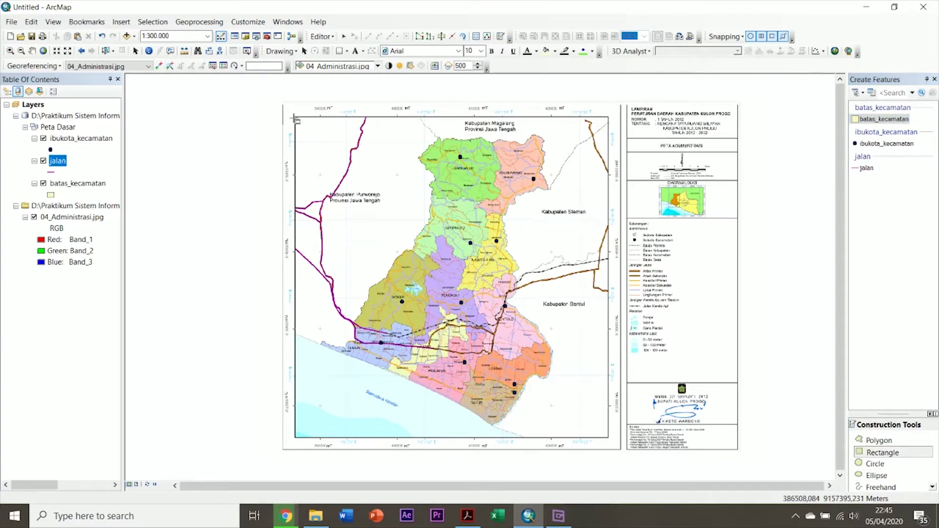
left_click(294, 117)
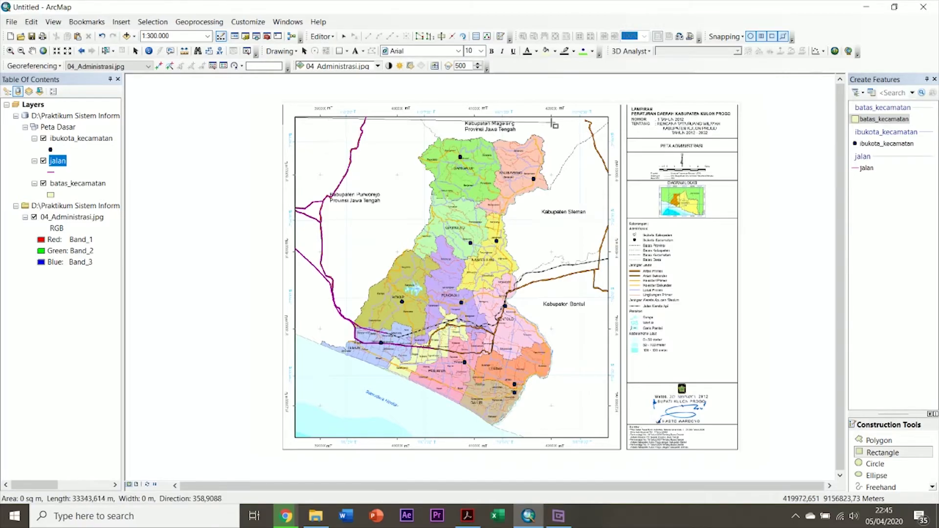
left_click(609, 117)
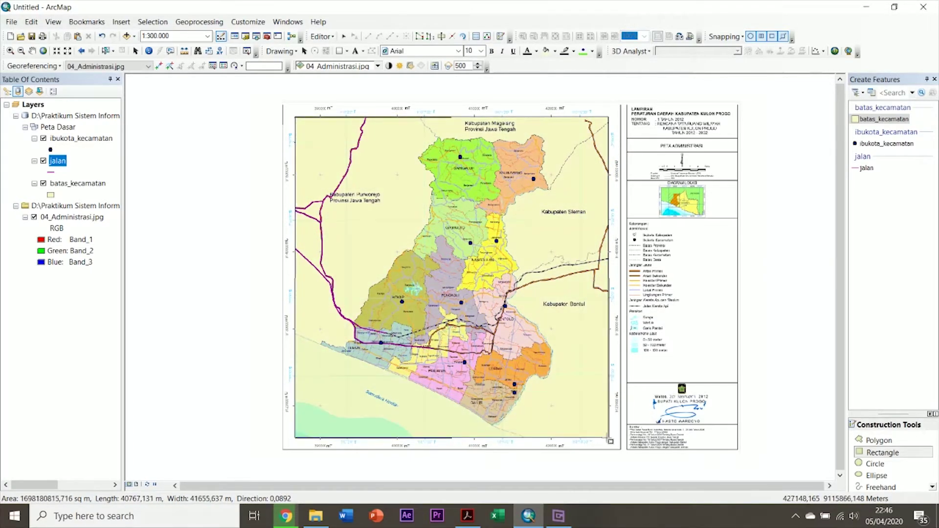
left_click(608, 439)
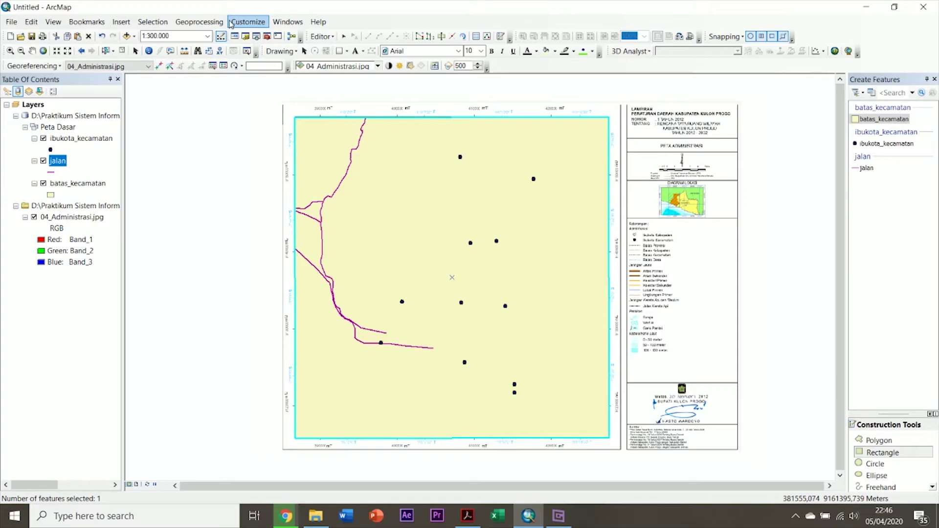
Step: Raise the transparency of the batas_kecamatan layer so the scanned map shows through the rectangle
left_click(248, 21)
mouse_move(250, 37)
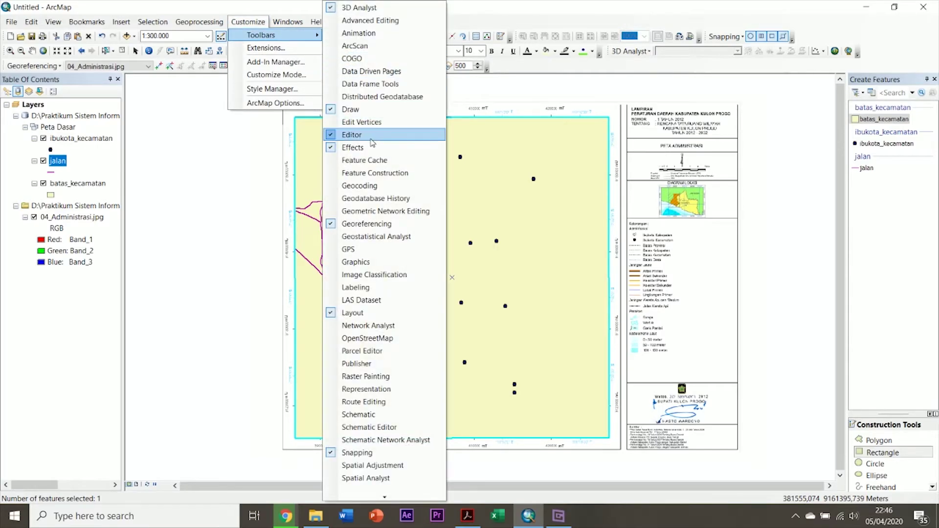
left_click(565, 17)
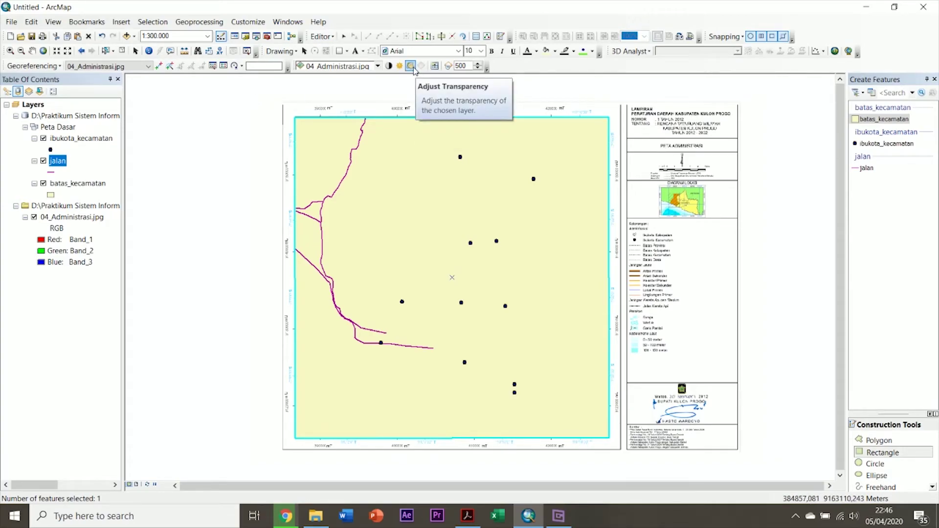
left_click(375, 66)
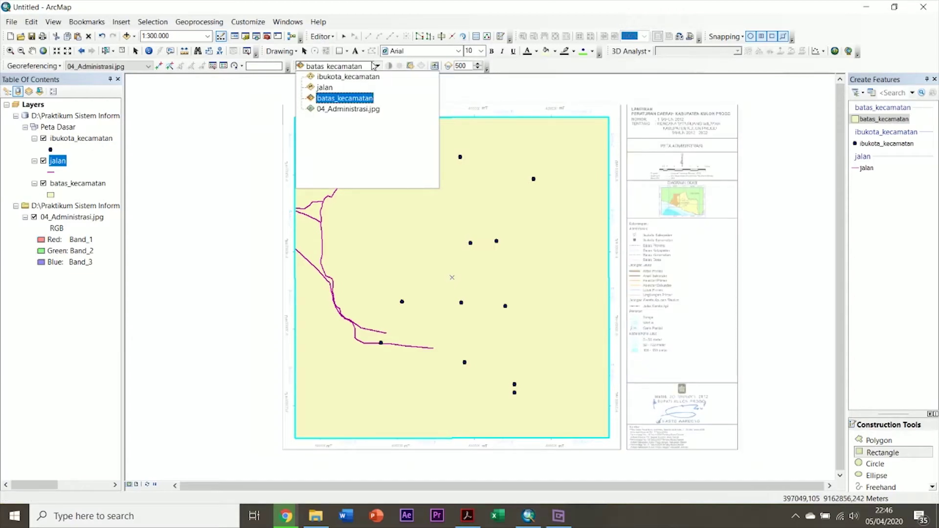
left_click(351, 100)
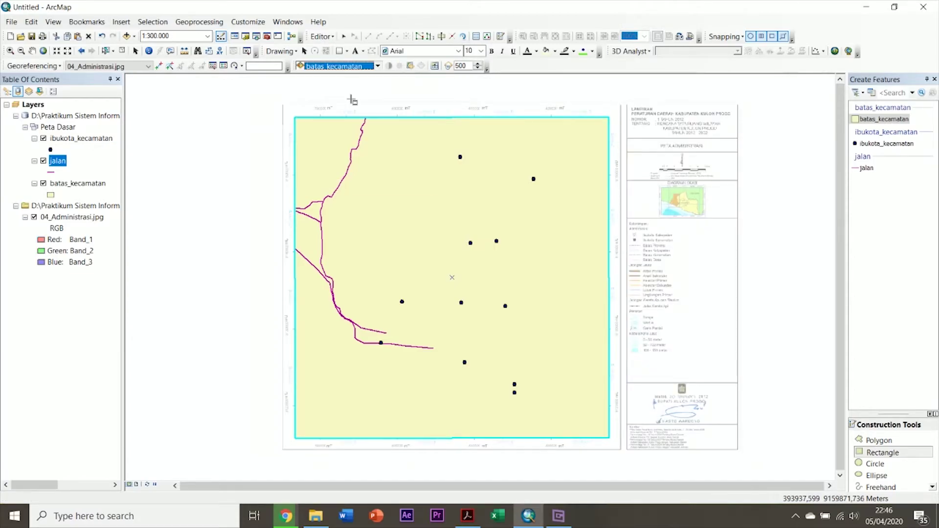
left_click(411, 66)
left_click_drag(438, 142, 441, 117)
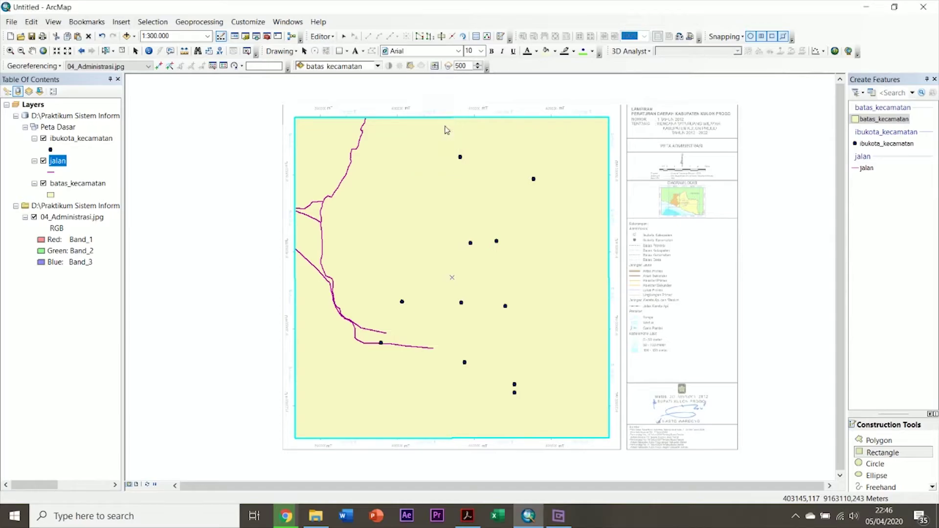
left_click(410, 66)
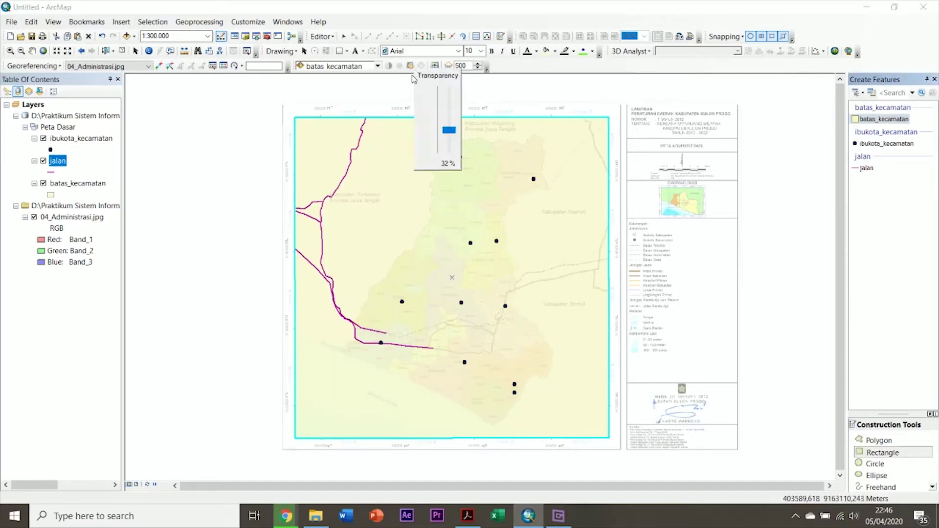
left_click_drag(446, 130, 445, 110)
left_click(411, 67)
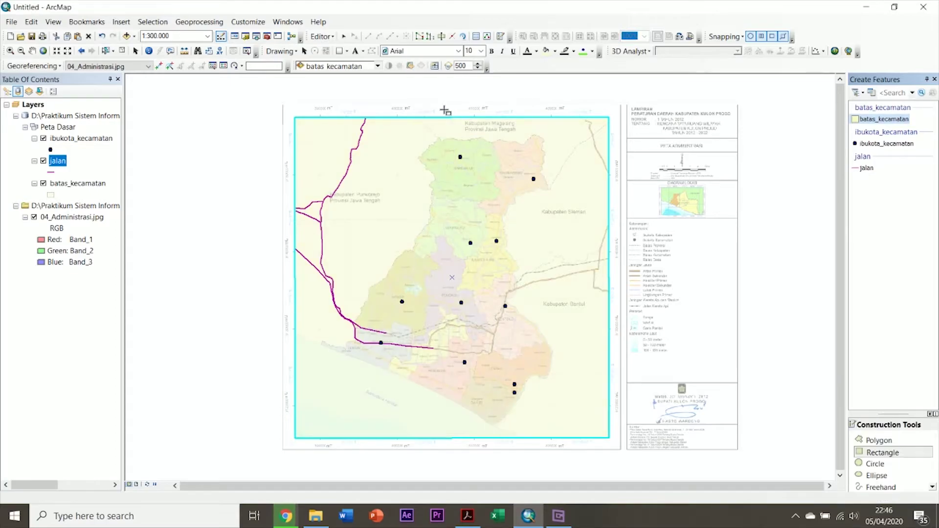
scroll(425, 355, "up", 3)
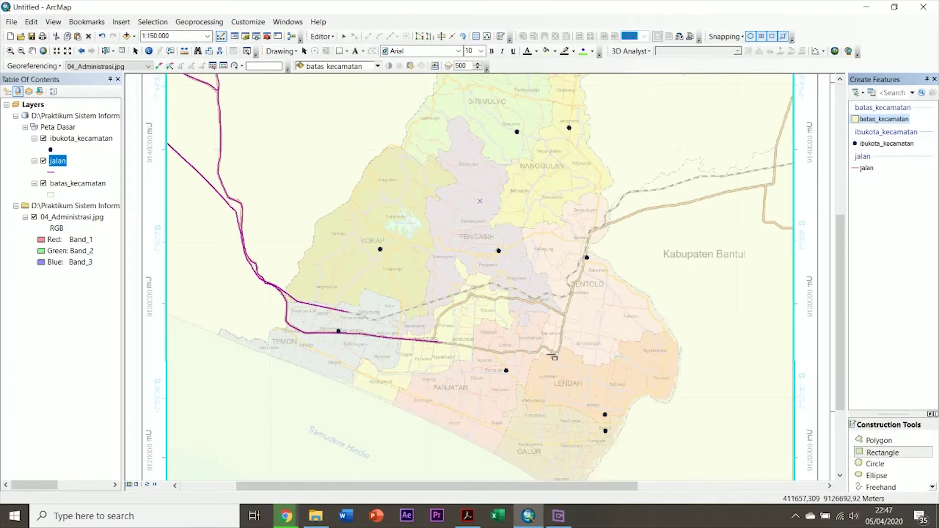
scroll(553, 356, "down", 2)
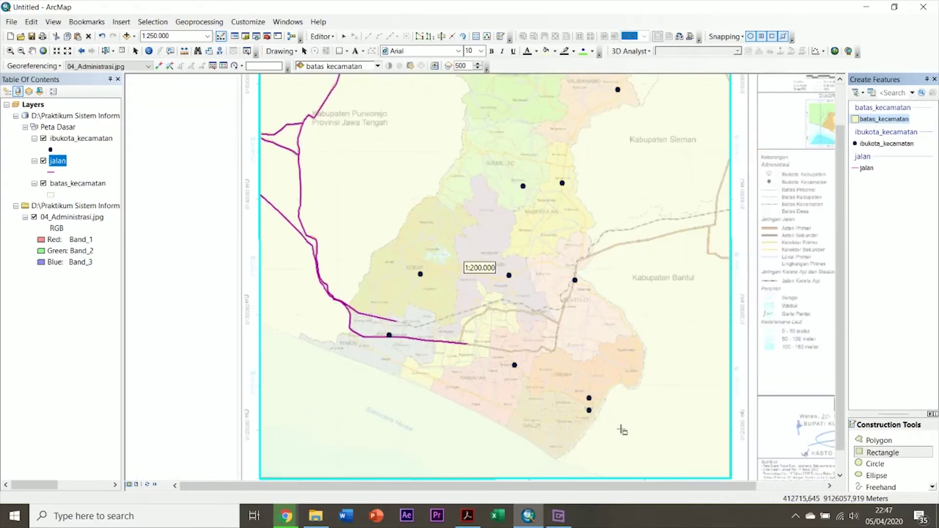
scroll(325, 260, "up", 2)
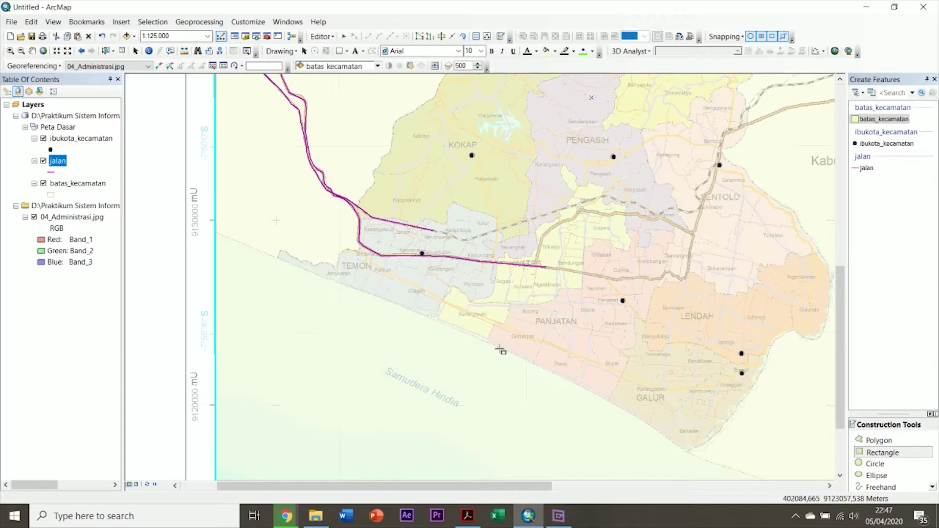
scroll(500, 350, "down", 4)
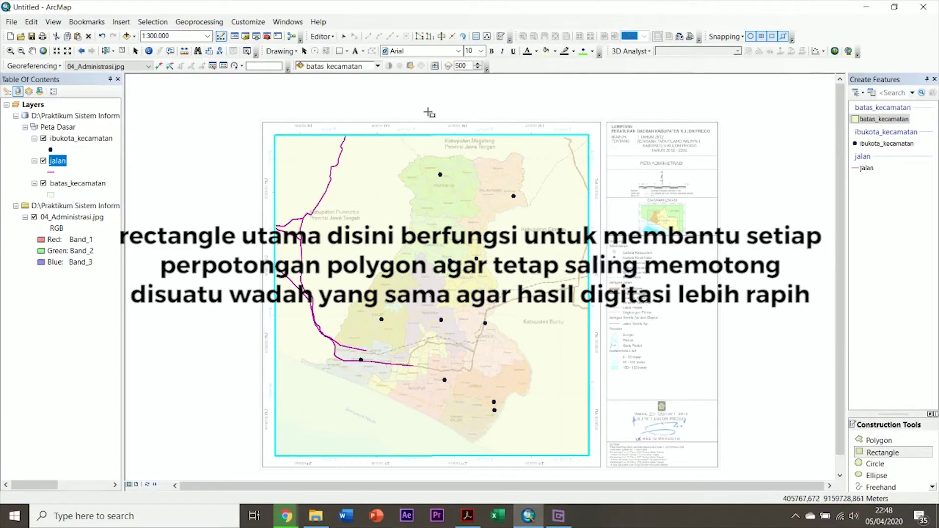
Step: Begin a Cut Polygons line on the batas_kecamatan rectangle, from the western frame edge along the coast to Temon
left_click(442, 38)
left_click(106, 52)
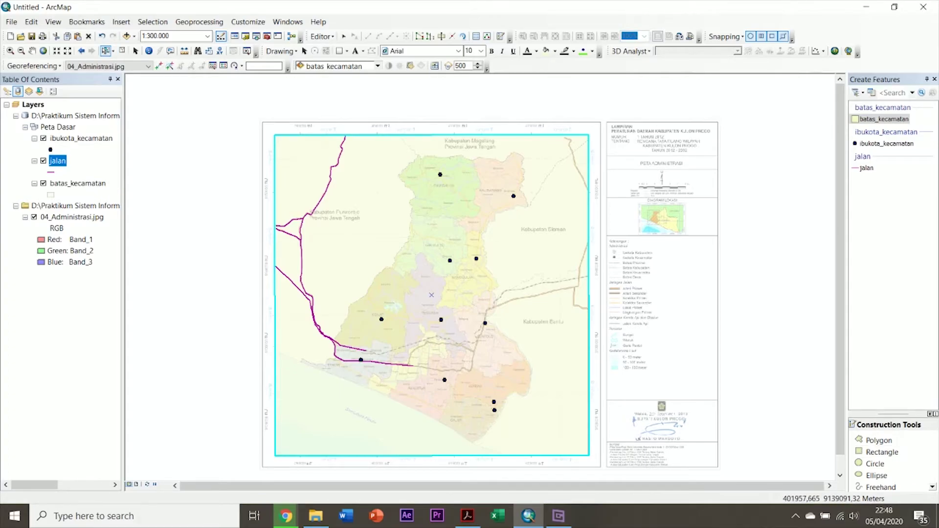
left_click(441, 37)
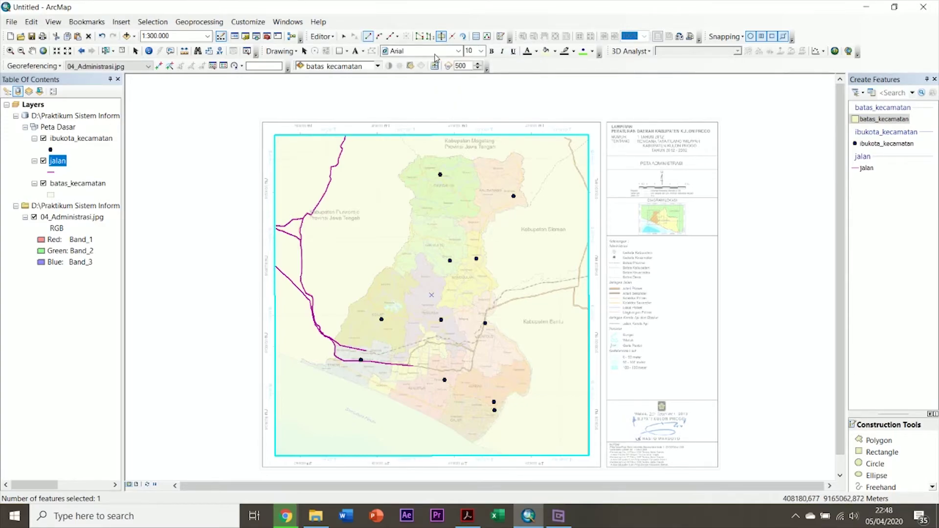
scroll(317, 363, "up", 3)
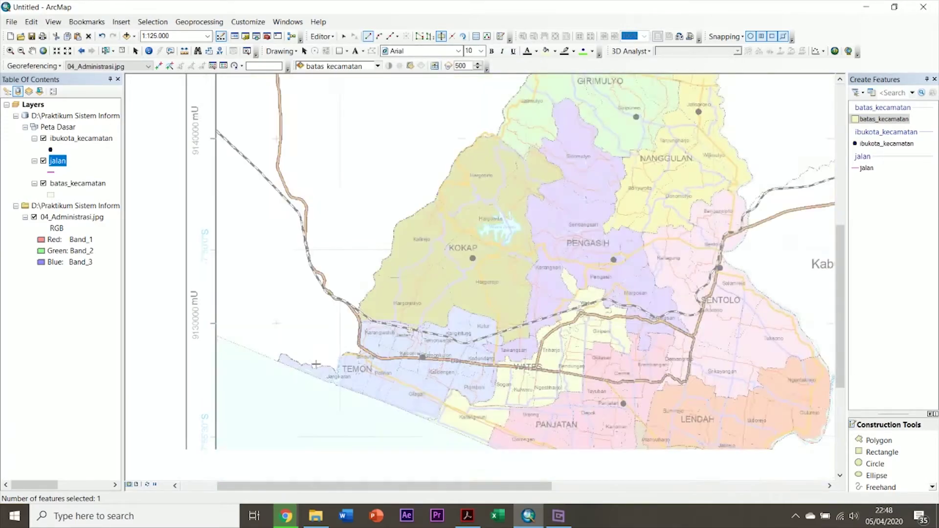
key("Down")
key("Down")
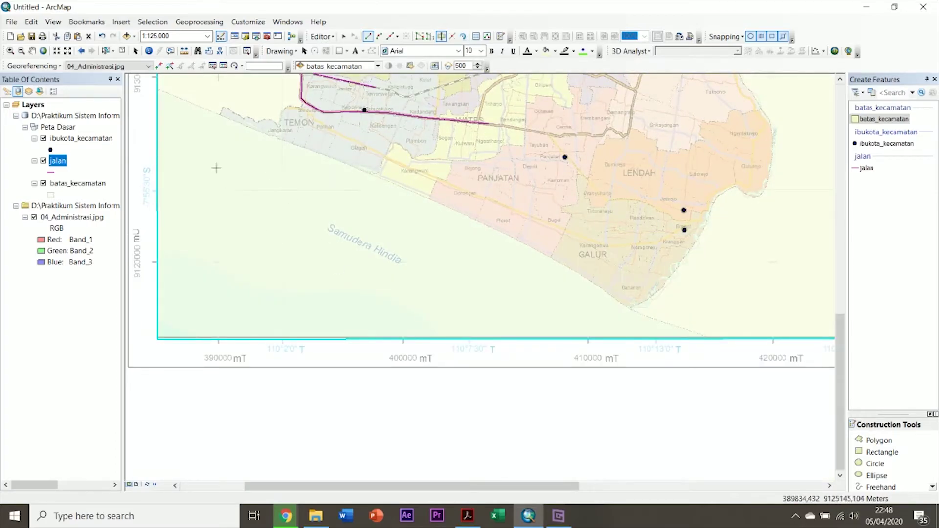
left_click(157, 89)
left_click(176, 97)
left_click(203, 108)
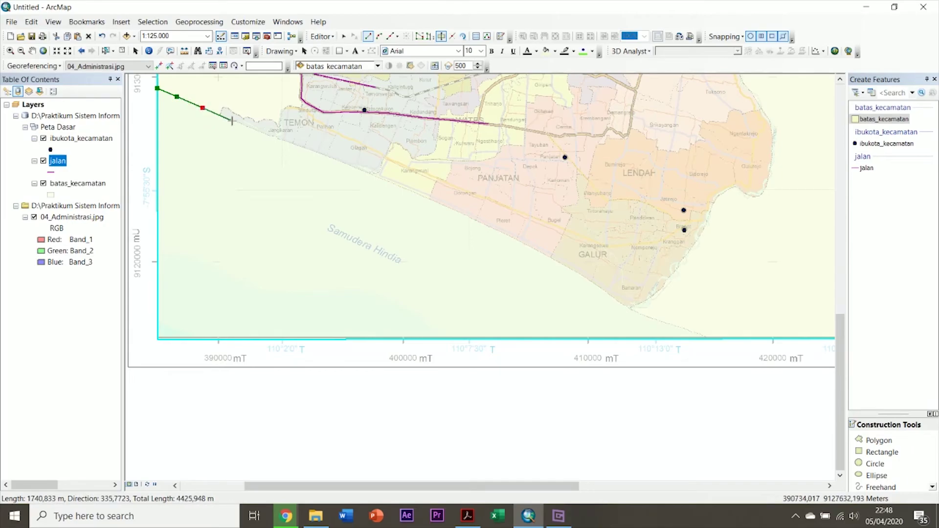
left_click(234, 122)
left_click(287, 142)
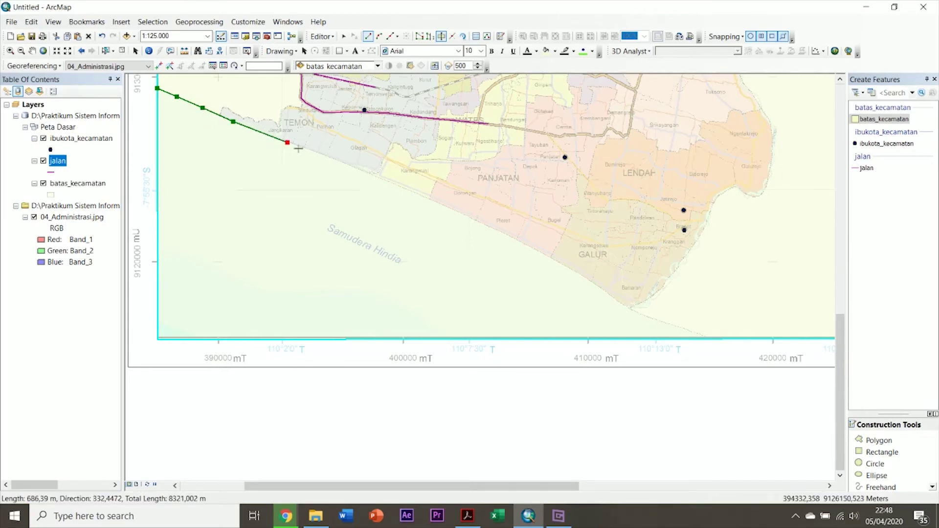
Step: Continue the cut line along the coast past Panjatan and Galur to the southern frame edge and finish the cut
left_click(352, 166)
left_click(397, 183)
left_click(422, 194)
left_click(440, 203)
left_click(467, 214)
left_click(483, 224)
left_click(504, 231)
left_click(561, 262)
left_click(587, 277)
left_click(608, 292)
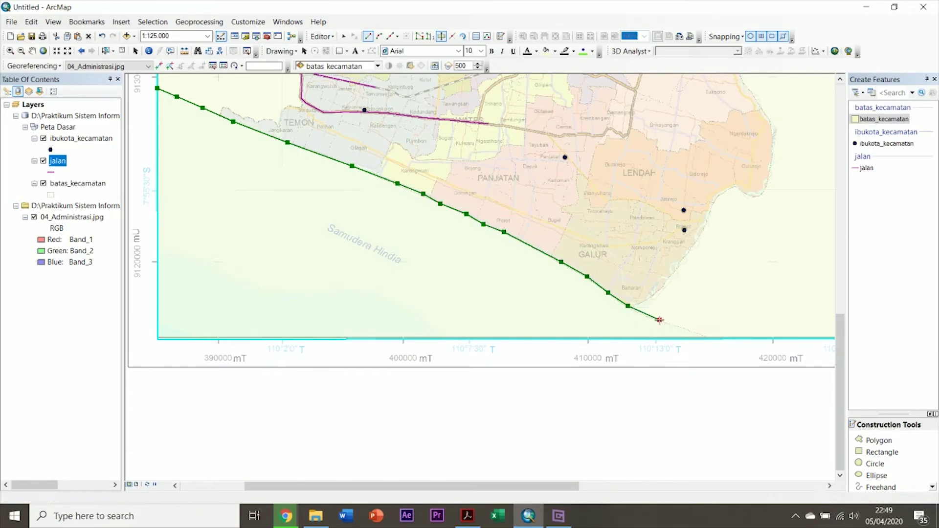
double_click(704, 329)
Step: Begin a cut line for Galur on the coastal edge near Banaran and trace the district's eastern boundary along S. Progo
scroll(713, 227, "up", 2)
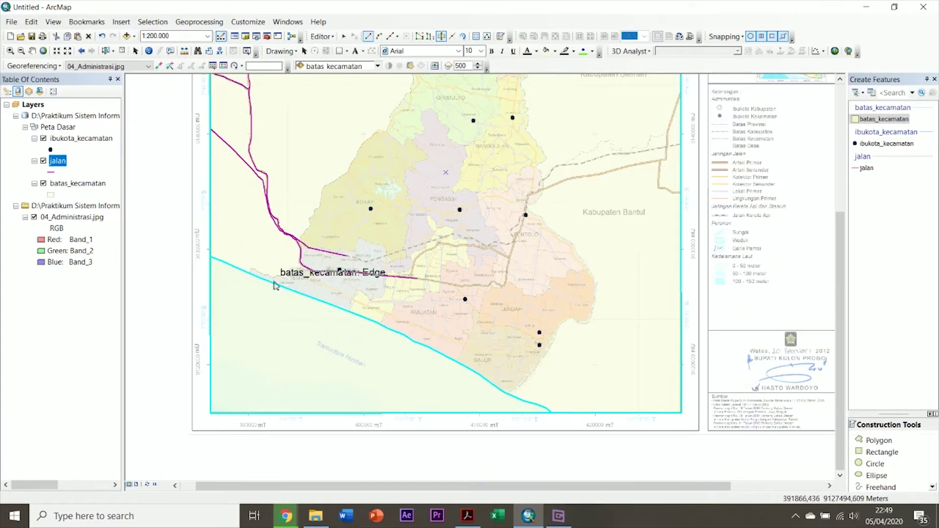
scroll(569, 370, "up", 1)
scroll(568, 368, "down", 1)
scroll(568, 368, "down", 2)
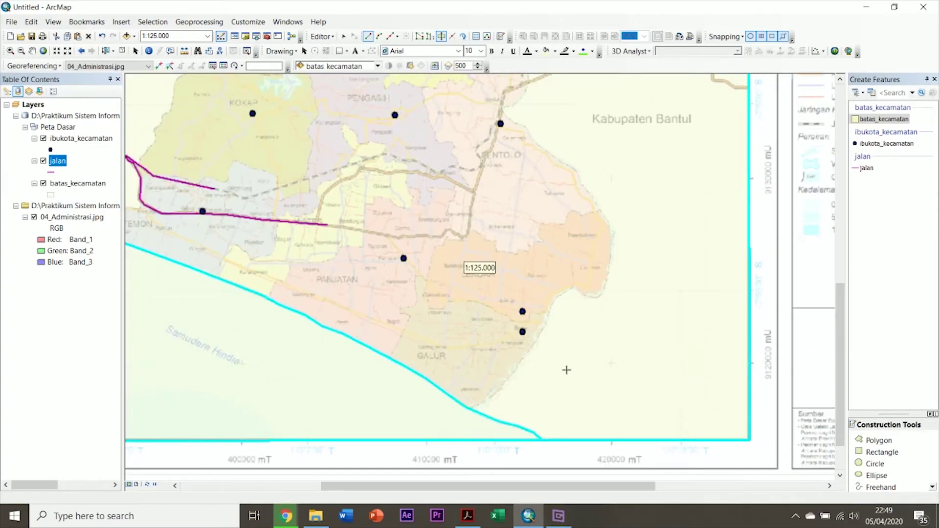
left_click_drag(494, 342, 495, 243)
scroll(406, 252, "down", 2)
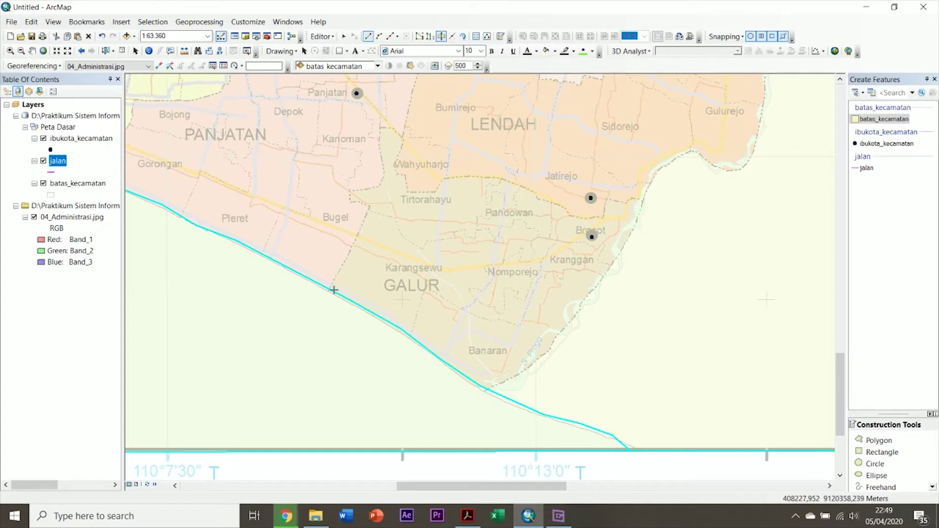
left_click(487, 390)
left_click(500, 383)
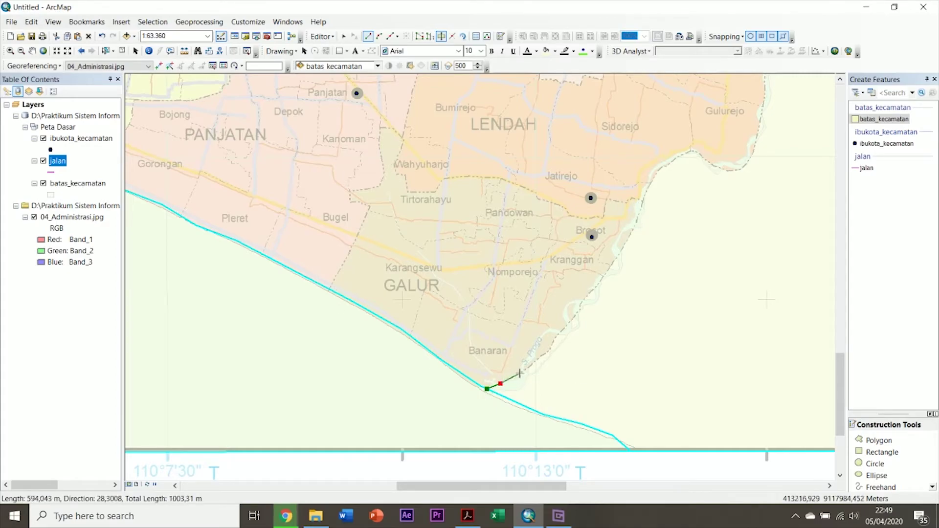
left_click(542, 356)
left_click(552, 347)
left_click(557, 336)
left_click(567, 324)
Step: Extend the Galur cut line northeast along S. Progo past Kranggan toward Brosot
scroll(584, 299, "up", 2)
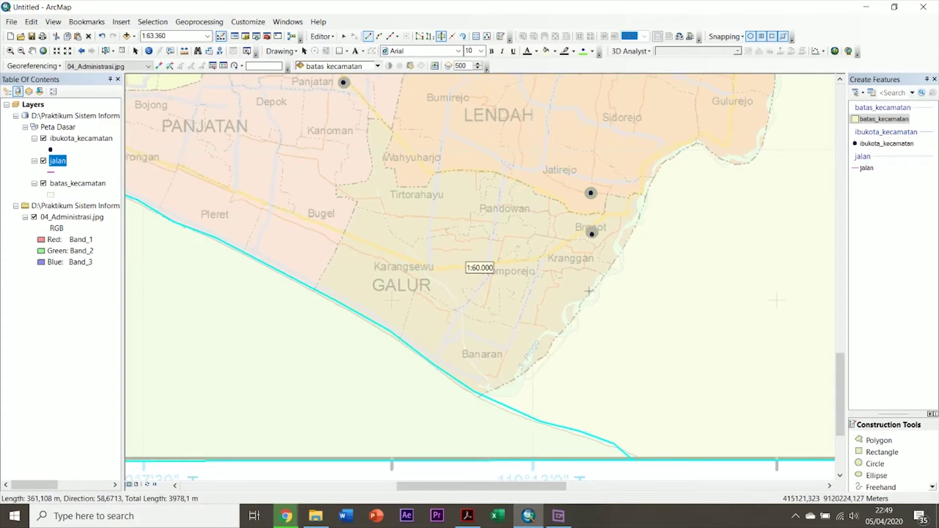
left_click(593, 290)
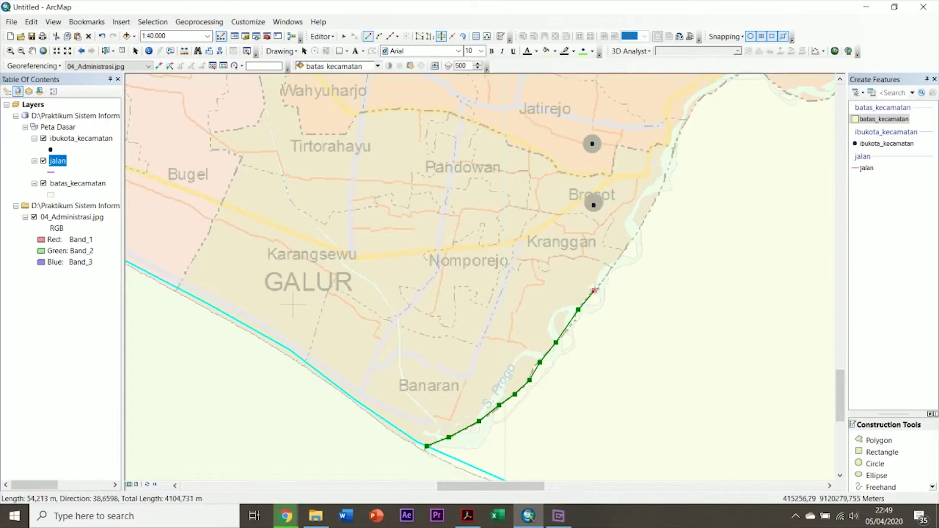
left_click(607, 274)
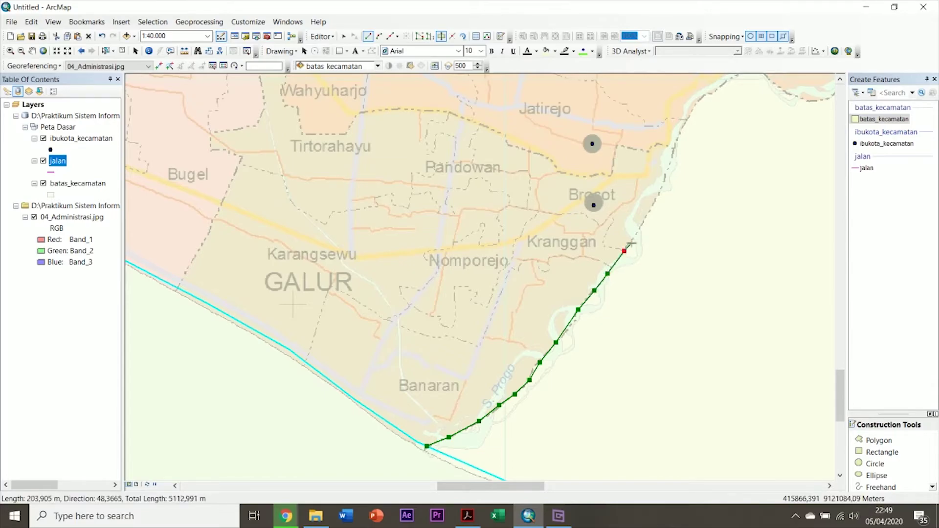
left_click(635, 234)
left_click(652, 205)
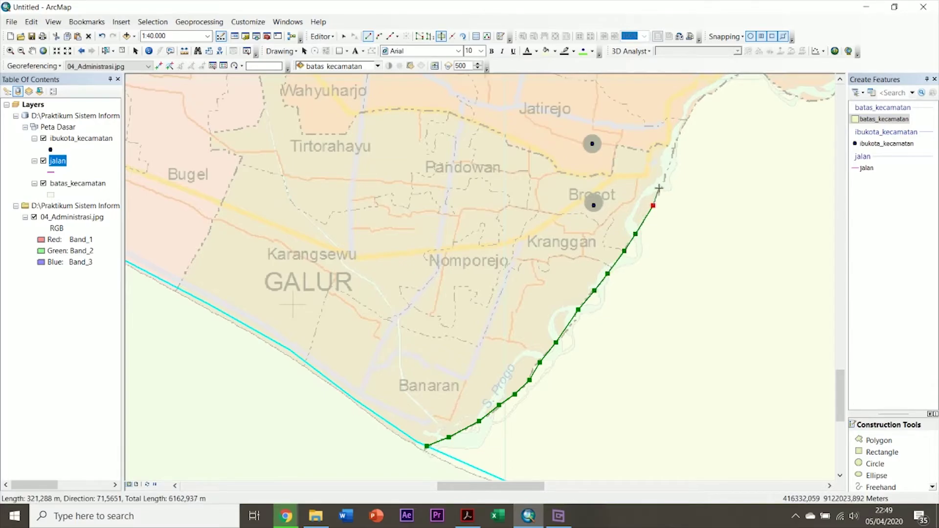
Step: Trace the cut line around Brosot and west along the Galur–Lendah boundary to Tirtorahayu
left_click(660, 142)
left_click(639, 151)
left_click(619, 146)
left_click(613, 169)
left_click(586, 176)
left_click(565, 172)
left_click(515, 147)
left_click(454, 113)
left_click(426, 109)
left_click(364, 110)
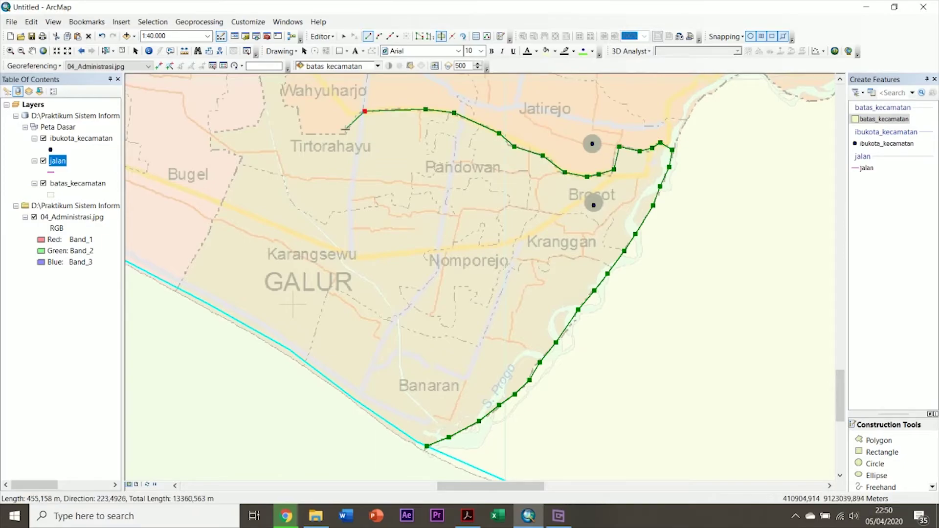
left_click(345, 129)
left_click(302, 135)
Step: Trace the cut line around Galur's narrow northern tip between Wahyuharjo and Kanoman
left_click(374, 211)
left_click(359, 172)
left_click(369, 140)
left_click(335, 126)
left_click(333, 133)
left_click(333, 156)
left_click(337, 178)
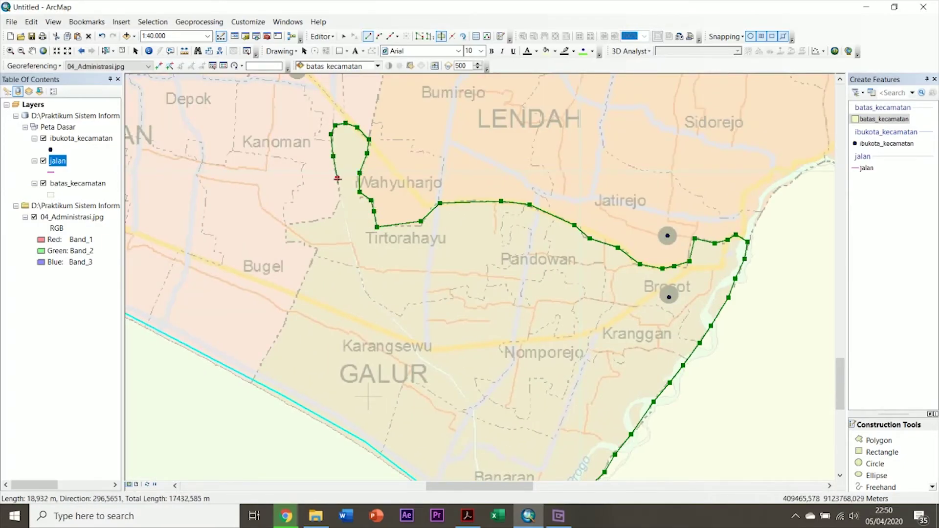
Step: Trace the cut line south from Kanoman around the notch in the Galur–Panjatan boundary northeast of Bugel
left_click(340, 197)
left_click(331, 215)
left_click(307, 224)
left_click(286, 226)
left_click(289, 239)
left_click(300, 243)
left_click(316, 247)
left_click(315, 253)
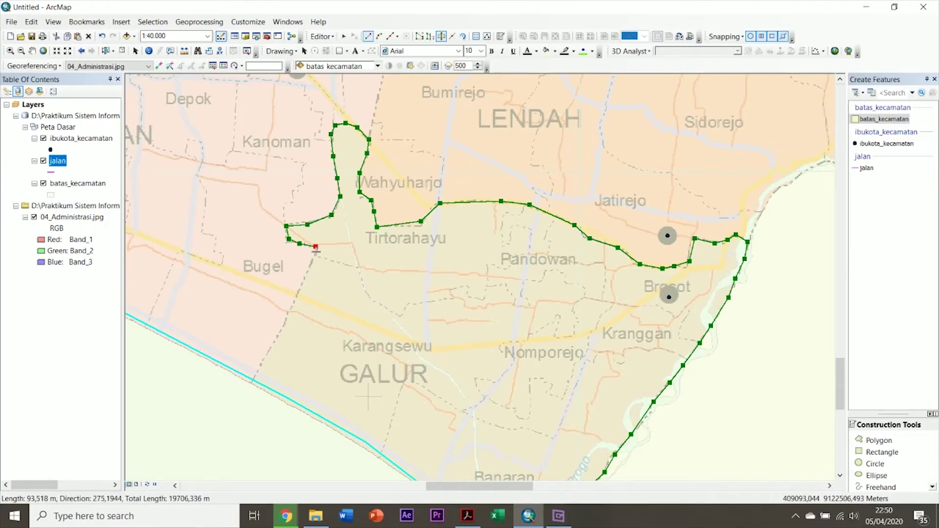
Step: Continue the cut line along the Bugel–Karangsewu boundary to the coastal edge and finish it, cutting out the Galur polygon
left_click(303, 277)
left_click(295, 302)
left_click(283, 322)
left_click(279, 338)
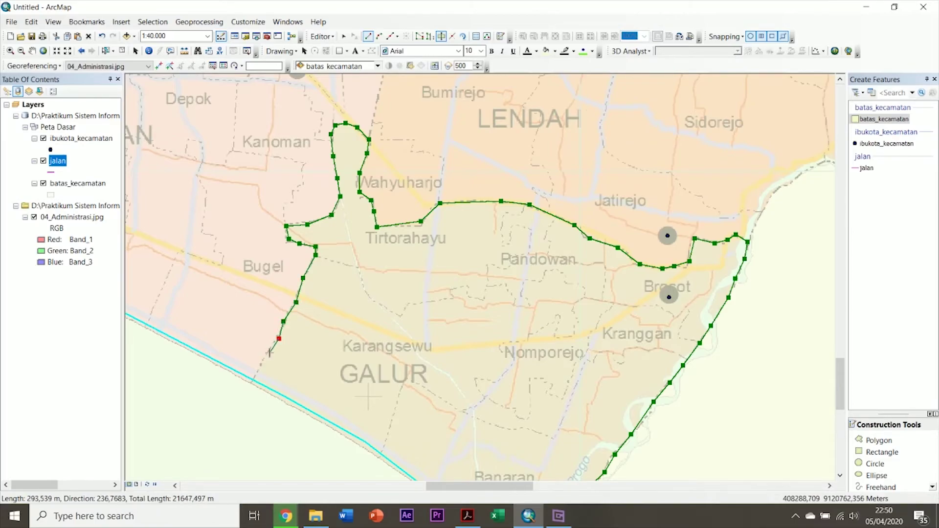
left_click(269, 353)
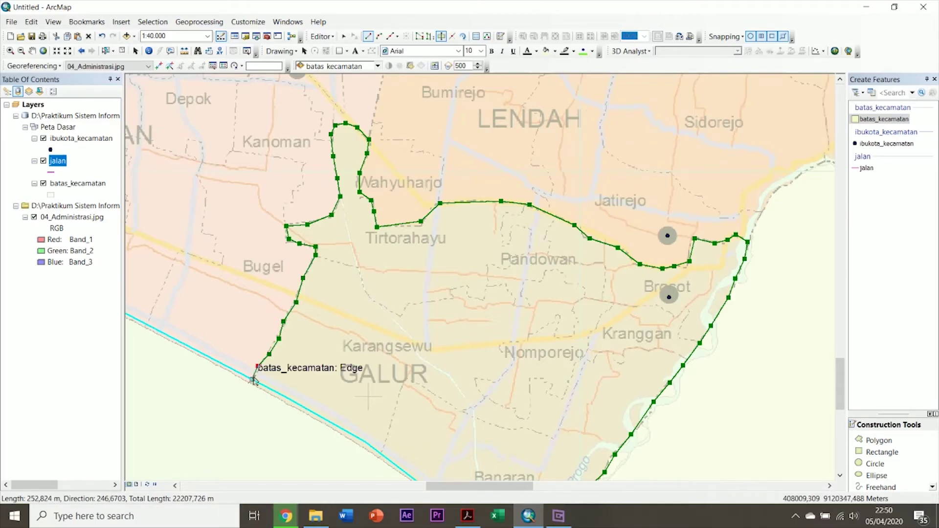
double_click(253, 379)
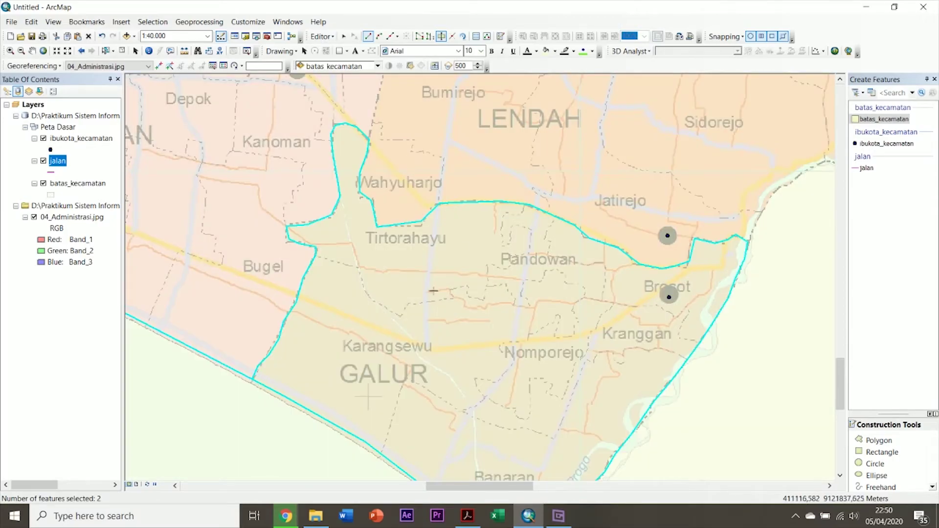
Step: Look over the remaining district boundaries from Galur north to Kalibawang and the map frame
scroll(434, 291, "up", 1)
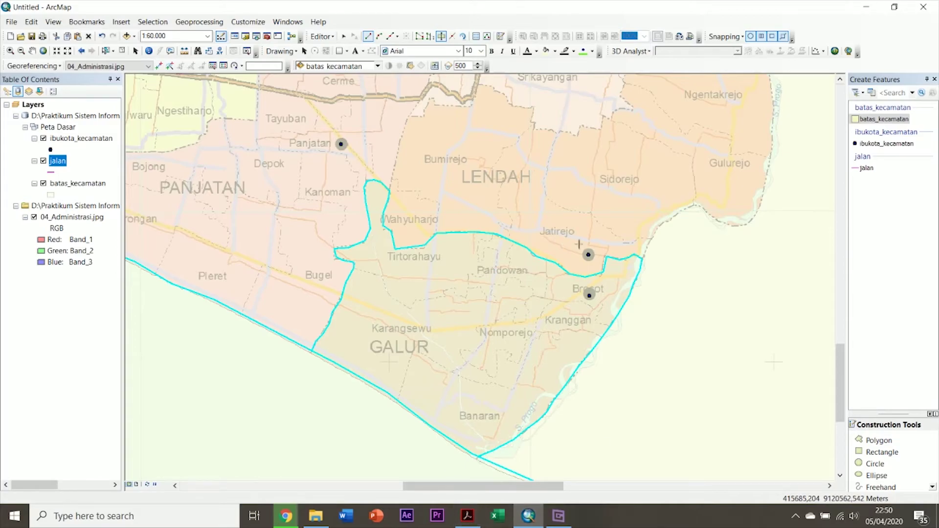
scroll(435, 241, "up", 1)
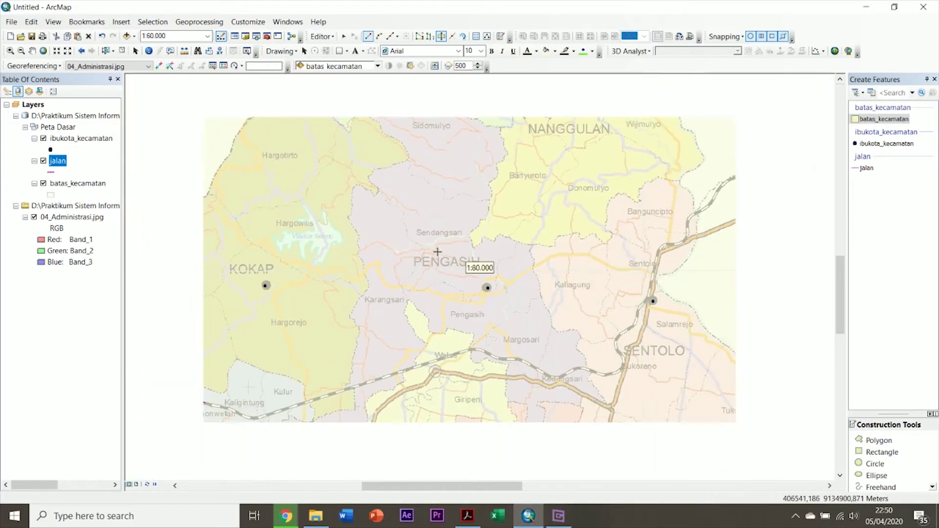
left_click_drag(459, 188, 505, 373)
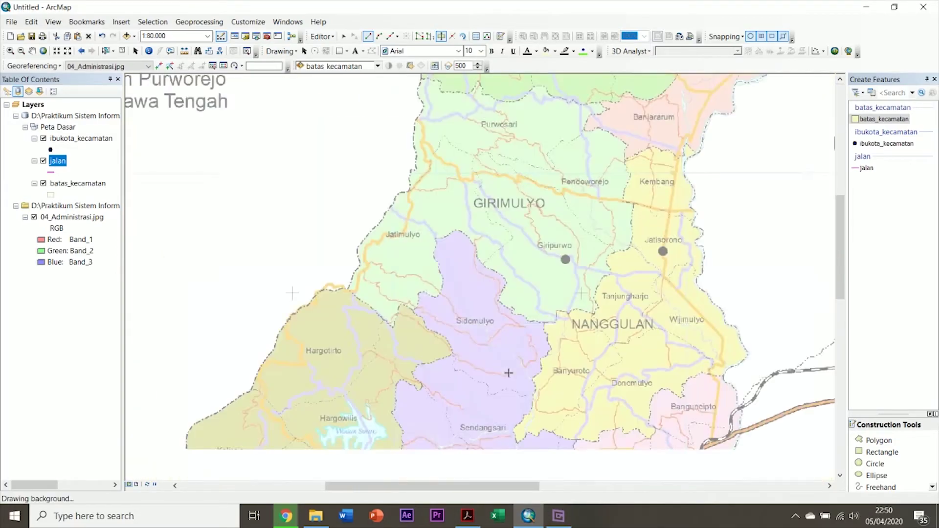
left_click_drag(559, 334, 479, 257)
left_click_drag(494, 329, 480, 287)
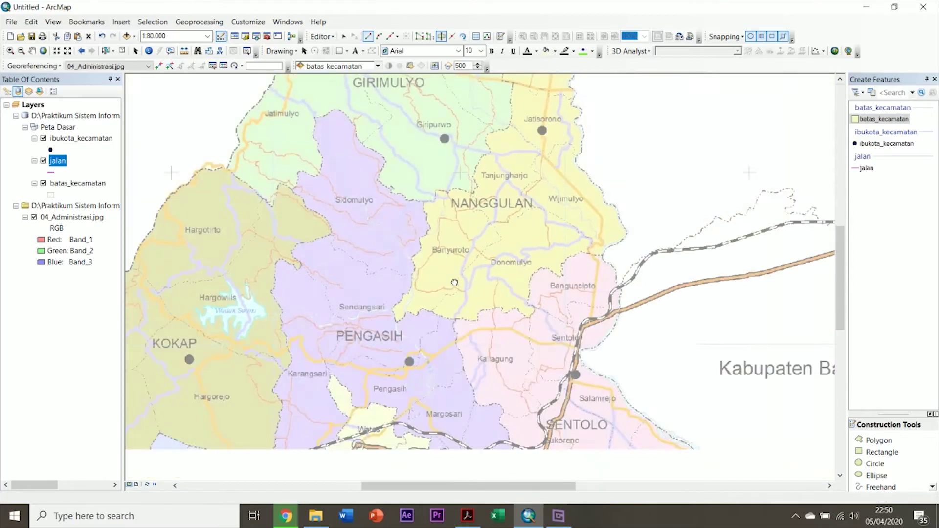
left_click_drag(461, 345, 454, 276)
left_click_drag(498, 112, 540, 265)
left_click_drag(466, 257, 475, 336)
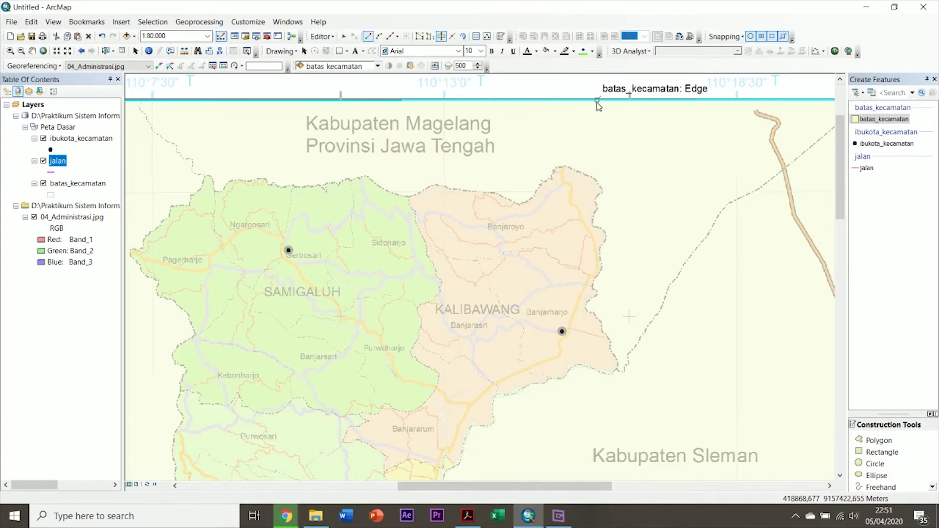
left_click_drag(522, 377, 539, 241)
left_click_drag(503, 446, 508, 185)
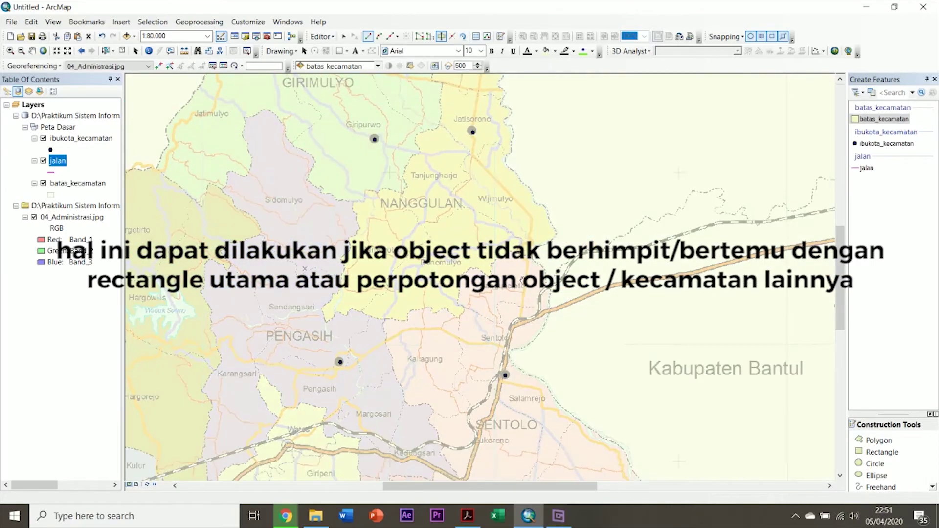
left_click_drag(538, 391, 538, 223)
left_click_drag(587, 300, 652, 247)
left_click_drag(430, 293, 307, 74)
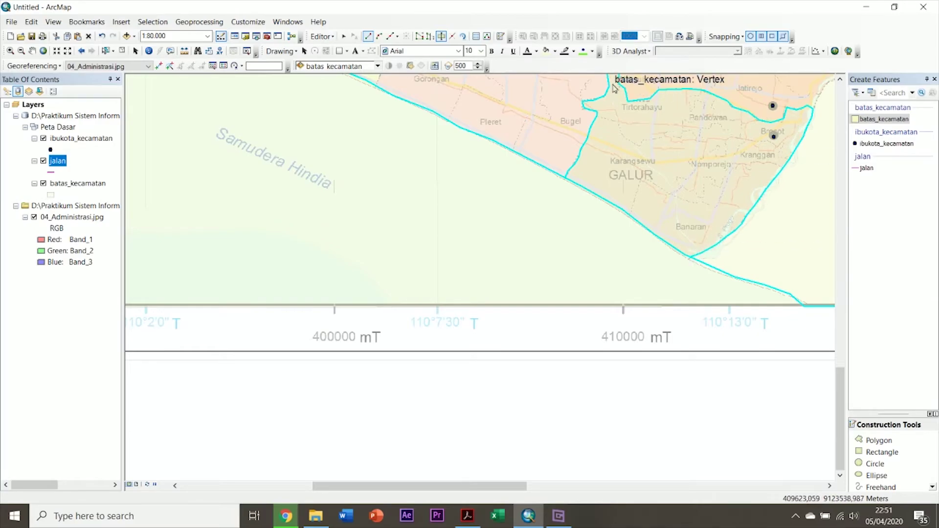
left_click_drag(606, 155, 431, 481)
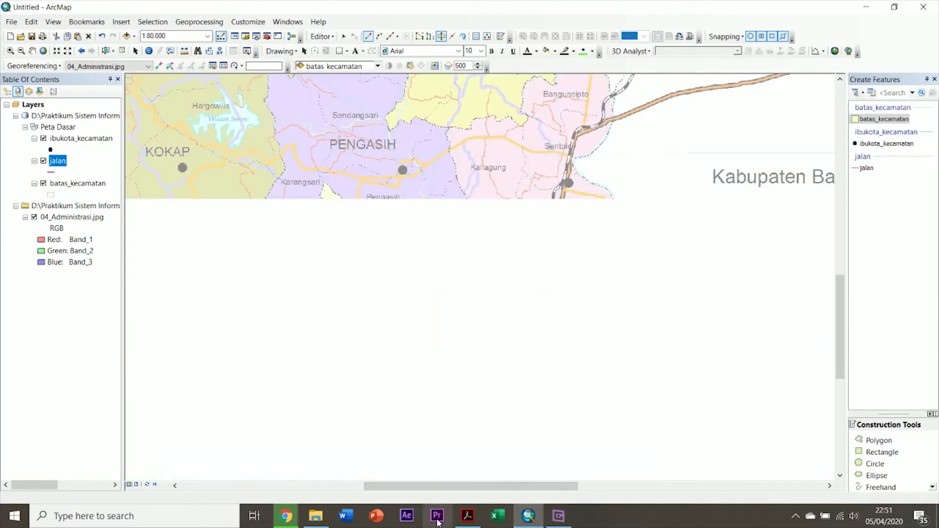
left_click_drag(471, 78, 420, 479)
left_click_drag(416, 307, 316, 464)
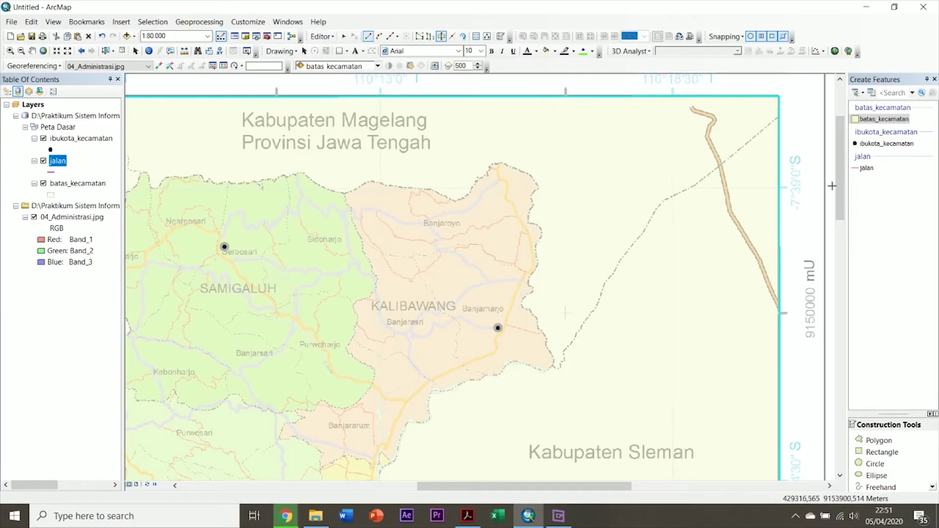
Step: Try to trace a cut line for Kalibawang from Banjararum along its boundary with Samigaluh to Purwoharjo
left_click(281, 437)
left_click(287, 427)
left_click(306, 419)
left_click(293, 407)
left_click(304, 407)
left_click(309, 409)
left_click(321, 400)
left_click(328, 403)
left_click(337, 407)
left_click(361, 397)
left_click(374, 376)
left_click(355, 355)
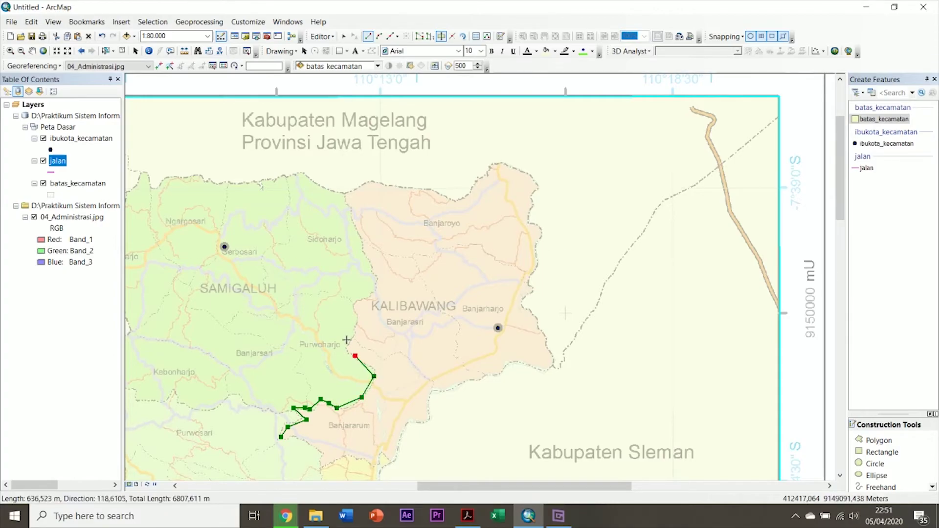
Step: Try to cut the polygon with an open line continued along Kalibawang's western and northern boundary to Banjaroyo
left_click(369, 292)
left_click(374, 284)
left_click(367, 251)
left_click(358, 226)
left_click(348, 205)
left_click(343, 196)
left_click(367, 179)
left_click(388, 183)
left_click(415, 189)
left_click(433, 191)
left_click(453, 200)
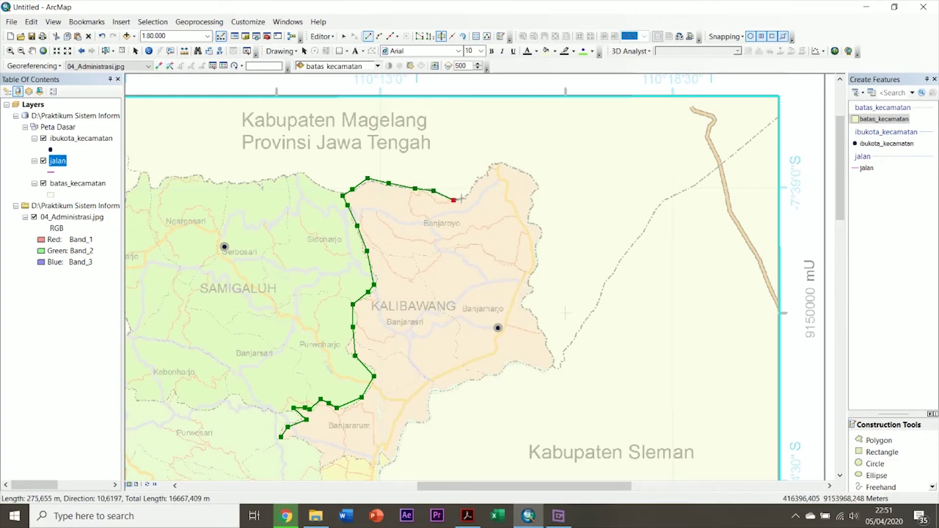
left_click(463, 197)
double_click(463, 198)
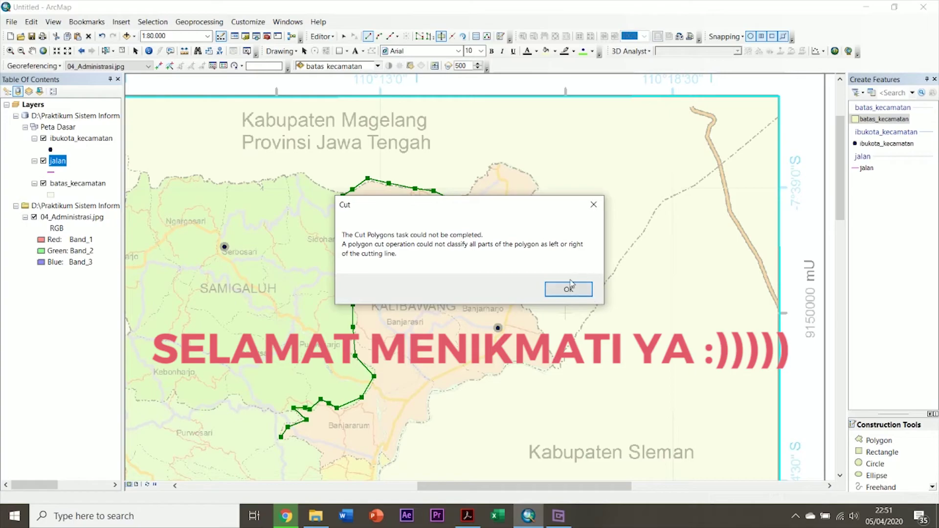
left_click(562, 294)
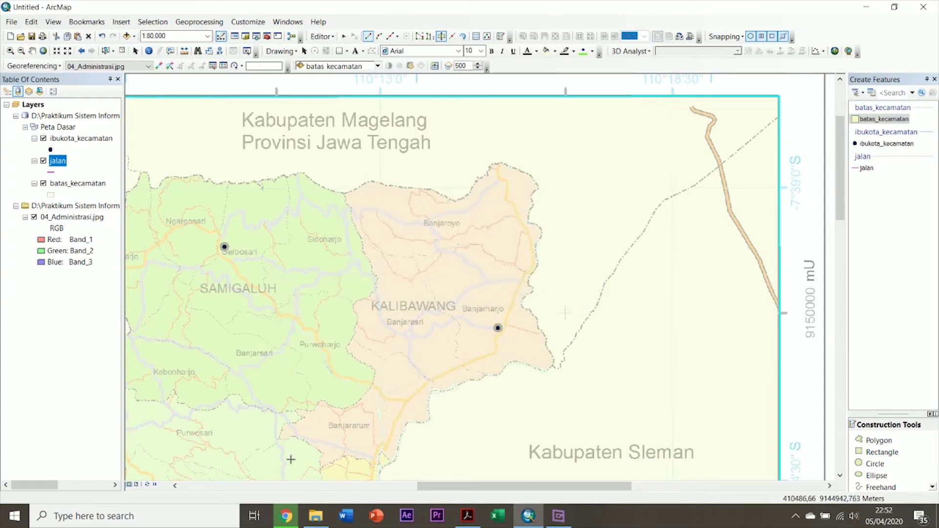
Step: Trace a cut line from Banjararum's western tip along the Samigaluh boundary past Purwoharjo to the area west of Banjarasri
left_click(292, 439)
left_click(282, 437)
left_click(283, 422)
left_click(296, 416)
left_click(299, 412)
left_click(311, 406)
left_click(321, 402)
left_click(341, 413)
left_click(370, 390)
left_click(371, 366)
left_click(355, 357)
left_click(358, 339)
left_click(355, 307)
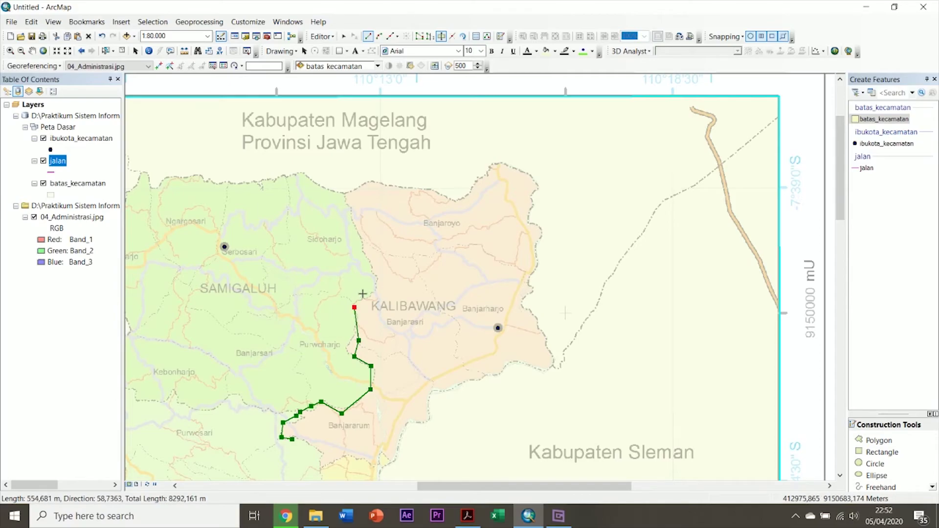
Step: Continue the cut line north along the Kalibawang–Samigaluh boundary and east along the northern edge above Banjaroyo
left_click(364, 293)
left_click(376, 278)
left_click(367, 251)
left_click(352, 208)
left_click(344, 194)
left_click(359, 182)
left_click(382, 181)
left_click(405, 187)
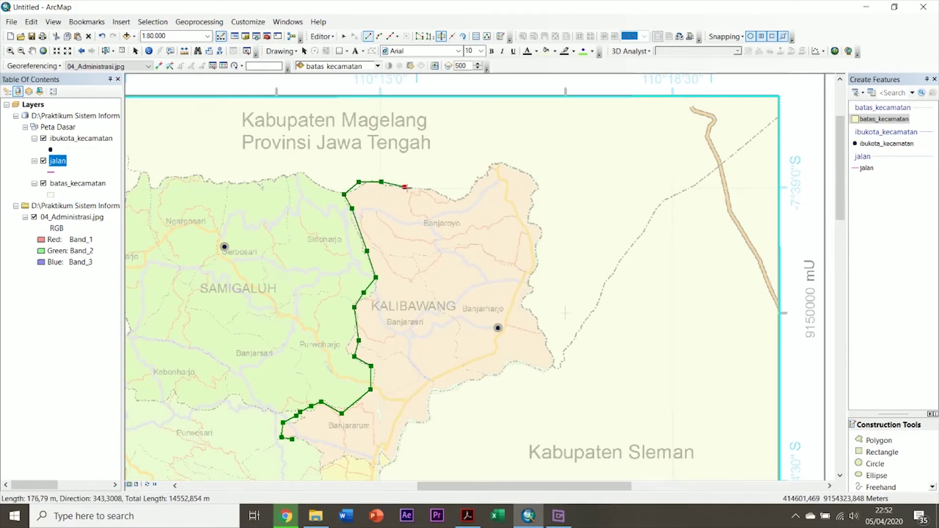
left_click(434, 189)
left_click(451, 197)
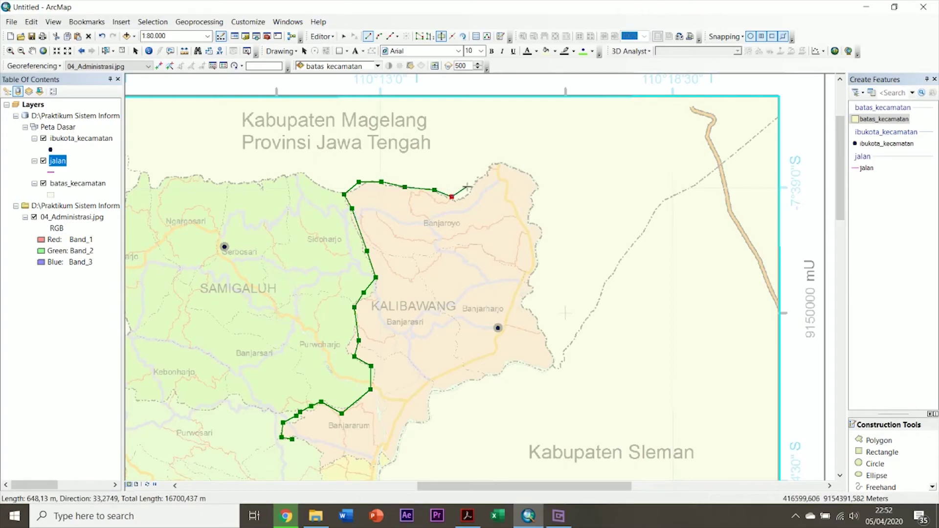
Step: Carry the cut line over Kalibawang's northern tip and down the upper part of its eastern boundary
left_click(492, 167)
left_click(500, 157)
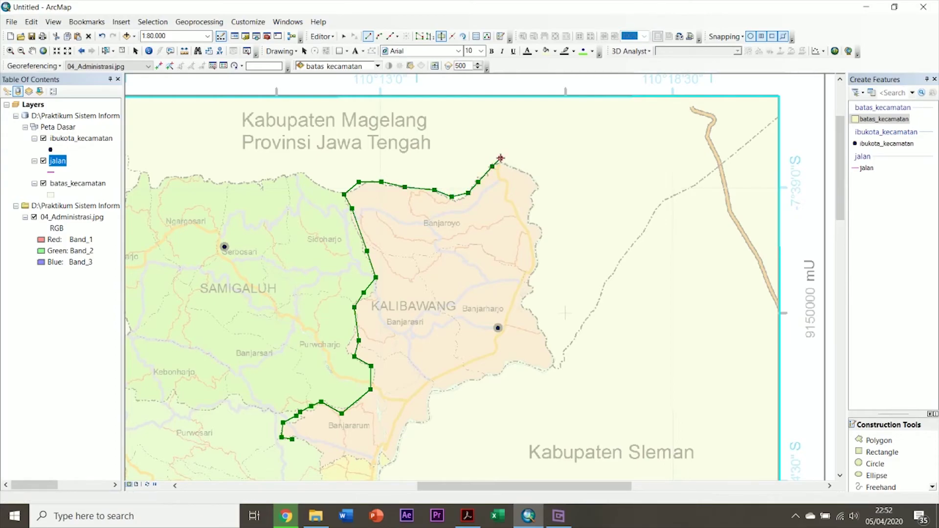
left_click(510, 164)
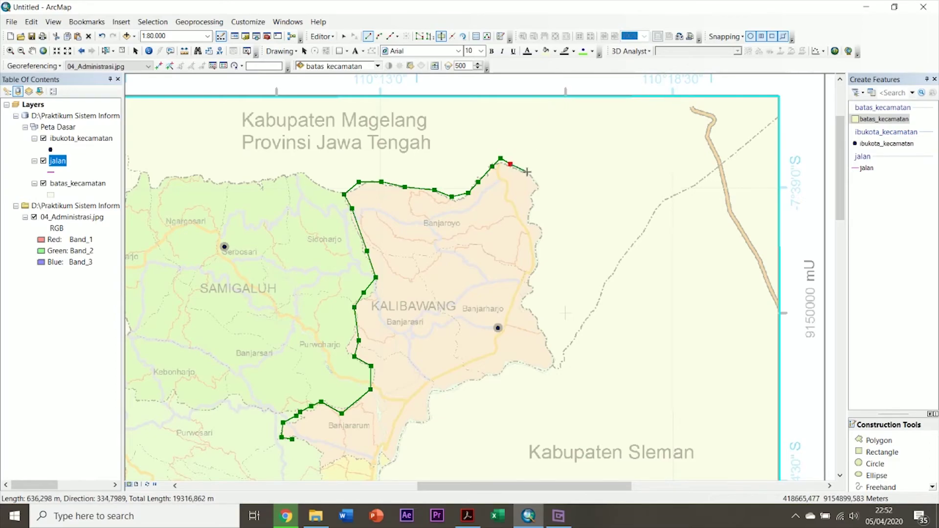
left_click(527, 215)
left_click(528, 223)
left_click(539, 234)
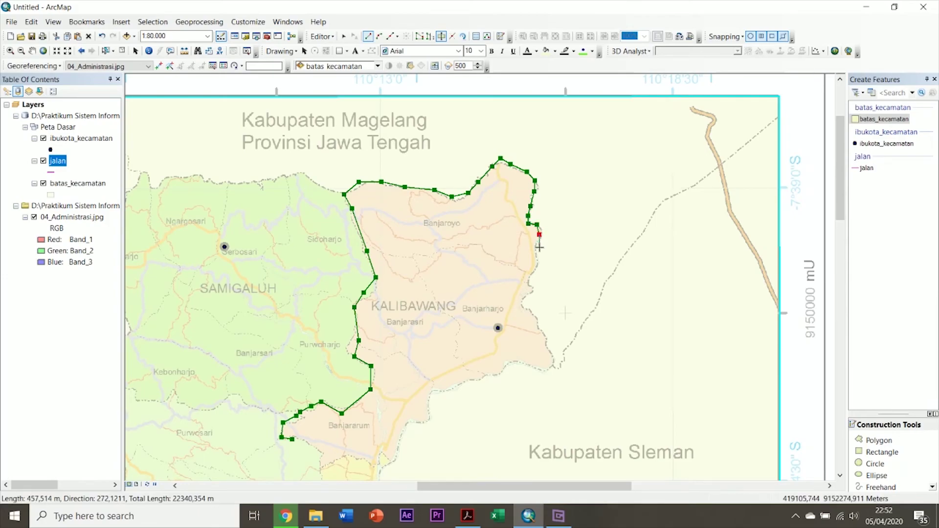
Step: Continue the cut line down Kalibawang's eastern boundary past Banjarharjo and back along the southern boundary toward Banjararum
left_click(537, 249)
left_click(538, 257)
left_click(535, 265)
left_click(529, 277)
left_click(529, 283)
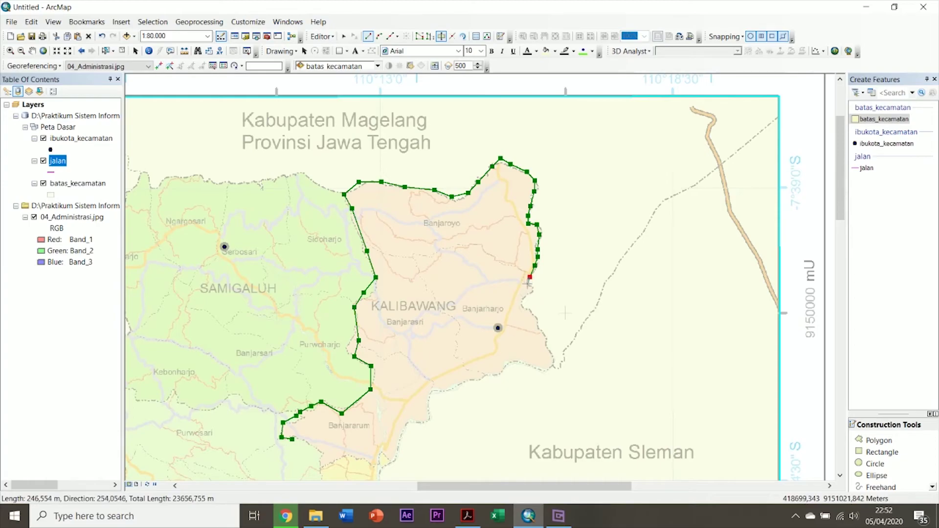
left_click(531, 287)
left_click(527, 294)
left_click(525, 300)
left_click(525, 307)
left_click(528, 308)
left_click(533, 312)
left_click(539, 321)
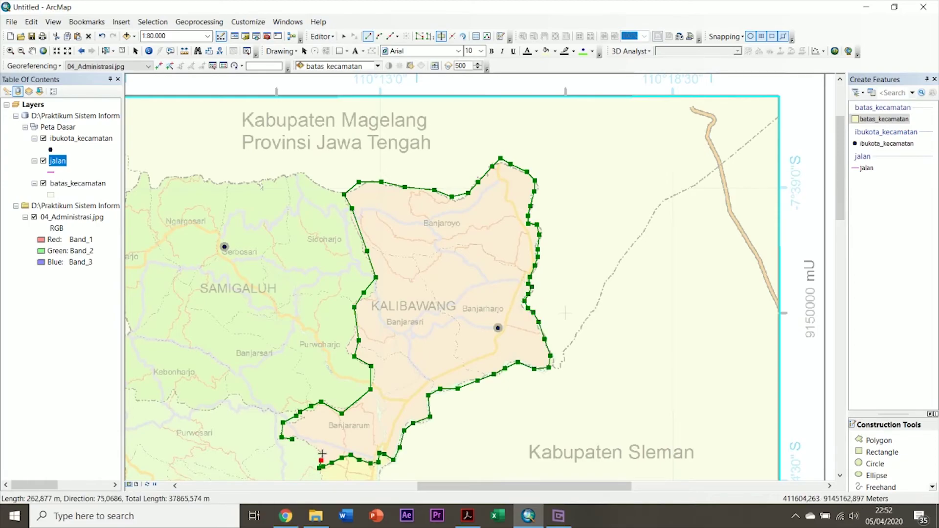
Step: Trace Banjararum's southwestern edge, cross the line's starting segment and finish the sketch to cut out the Kalibawang polygon
left_click(320, 449)
left_click(314, 444)
left_click(306, 441)
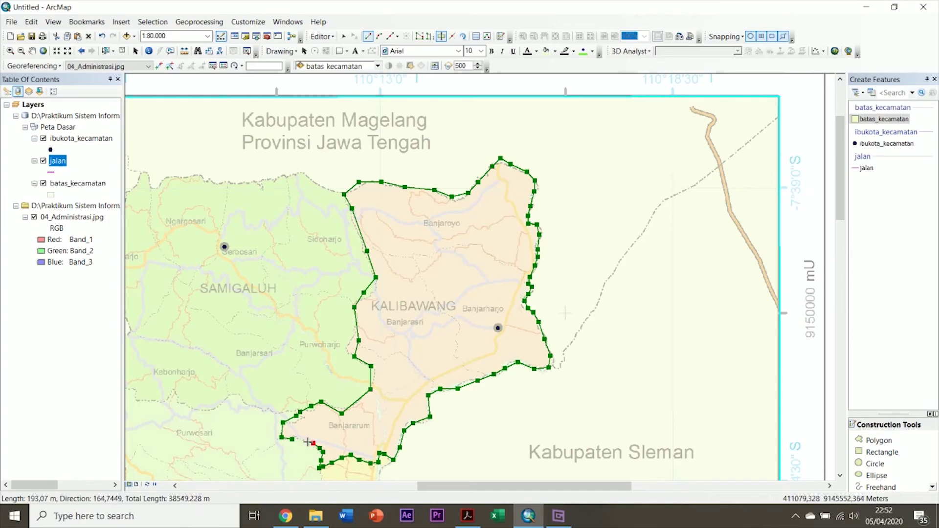
scroll(307, 441, "down", 1)
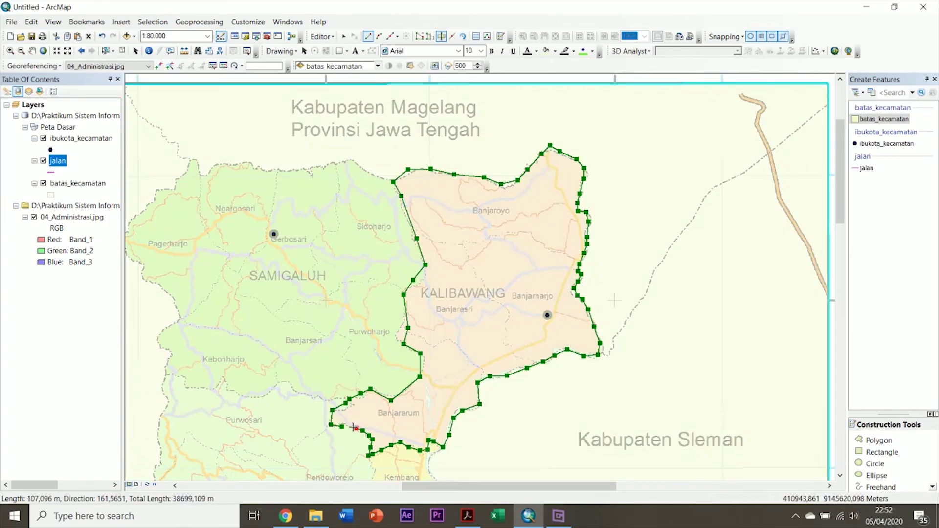
scroll(352, 427, "down", 1)
scroll(353, 428, "down", 1)
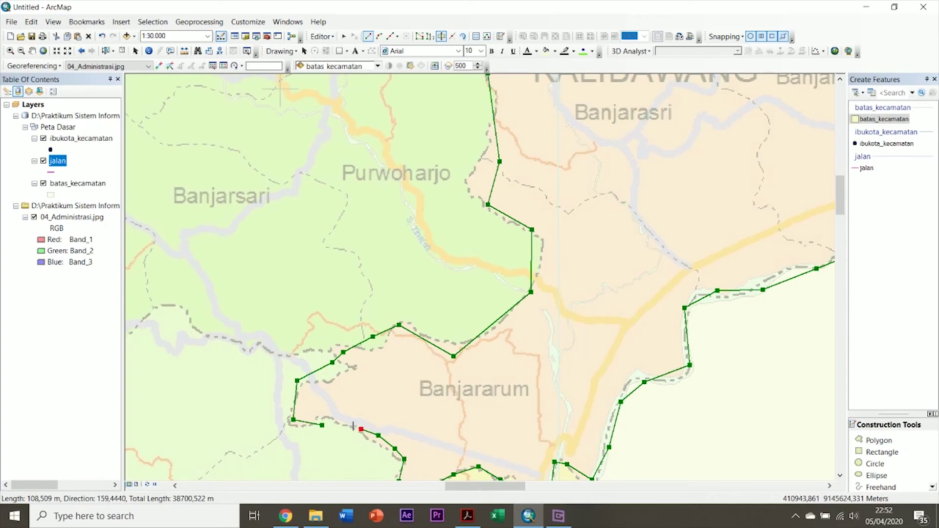
left_click(346, 423)
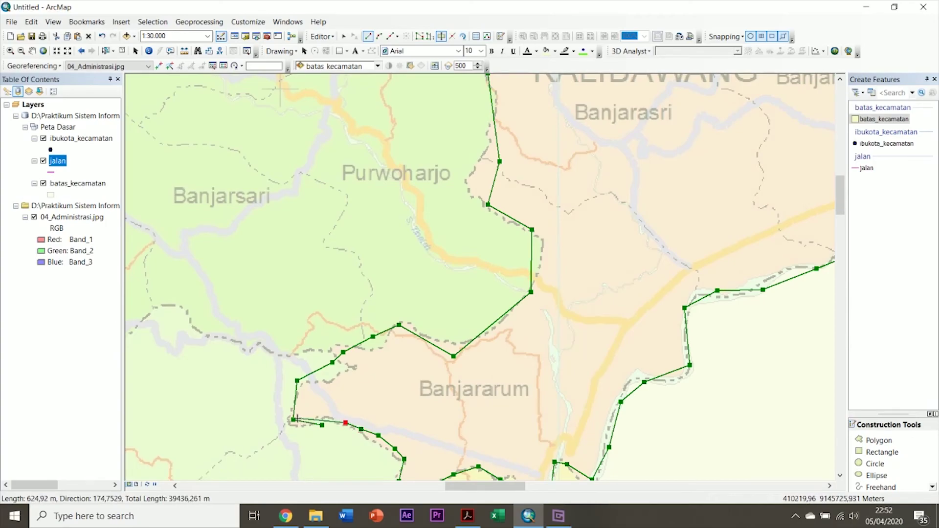
left_click(325, 414)
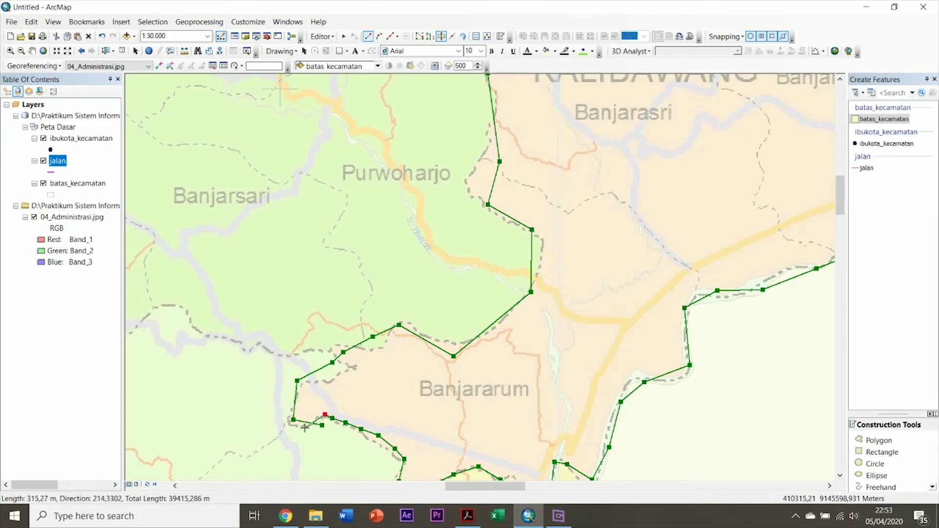
double_click(301, 430)
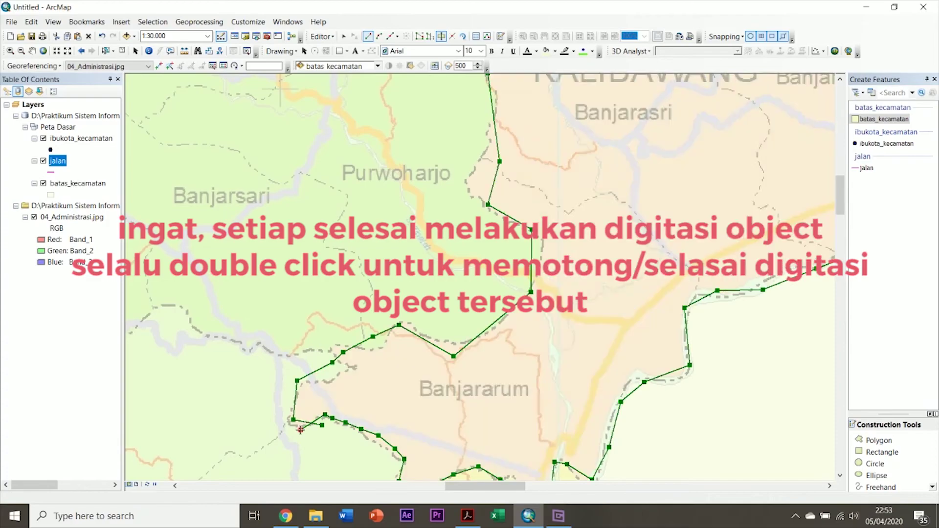
Step: Open the attribute table of the batas_kecamatan layer with the whole map in view
scroll(483, 318, "up", 1)
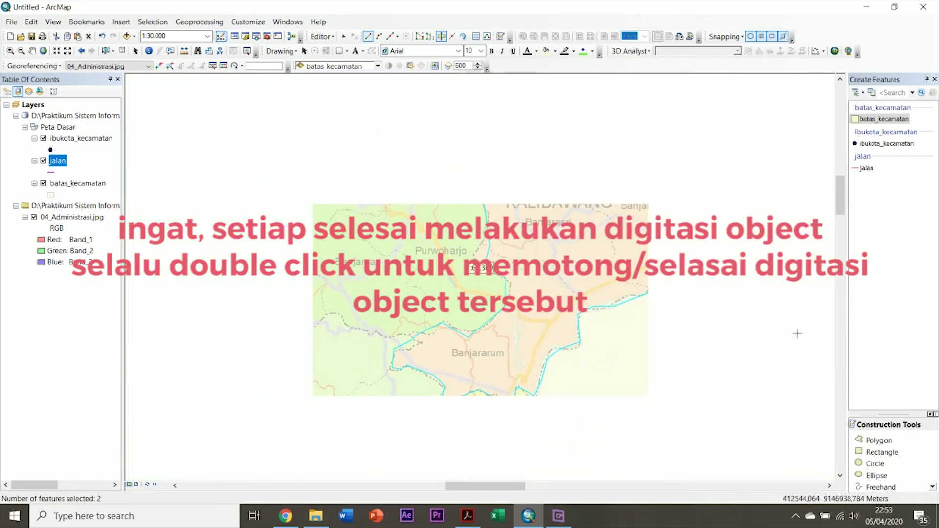
scroll(483, 318, "up", 2)
scroll(552, 332, "up", 3)
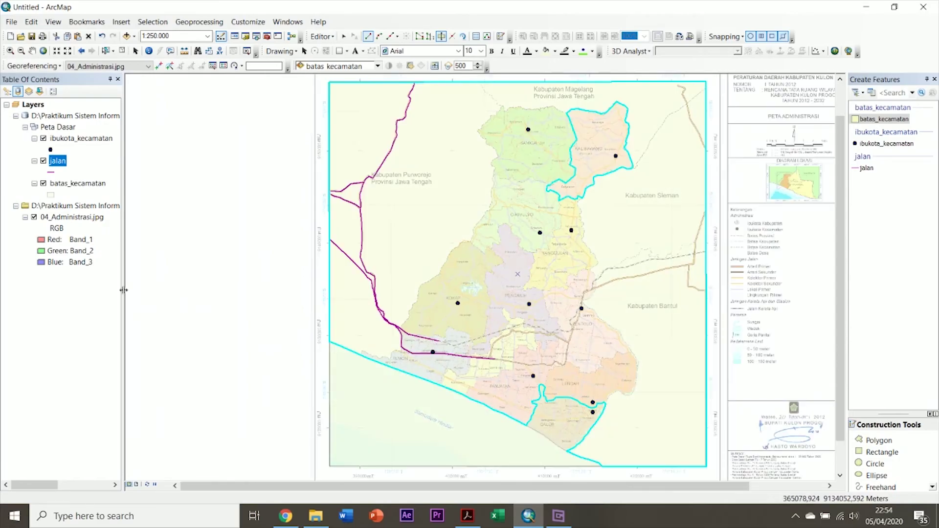
left_click(98, 188)
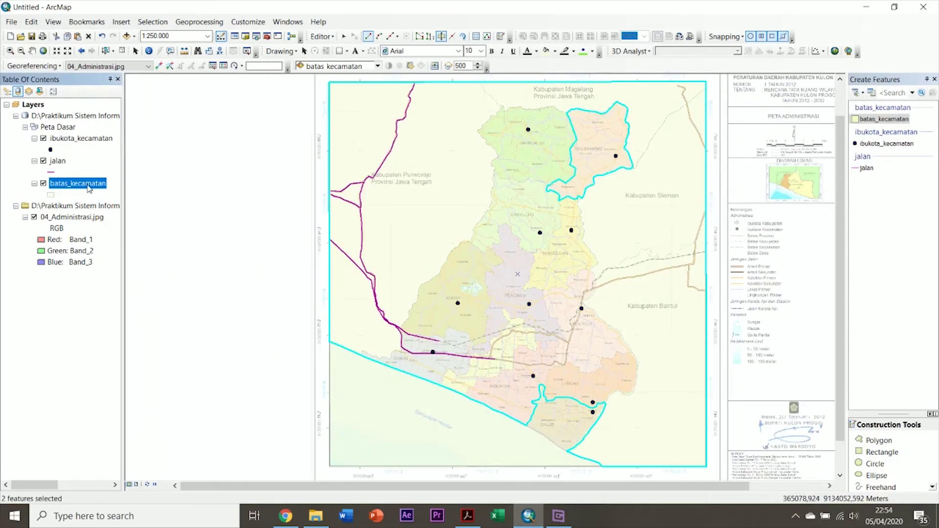
right_click(89, 188)
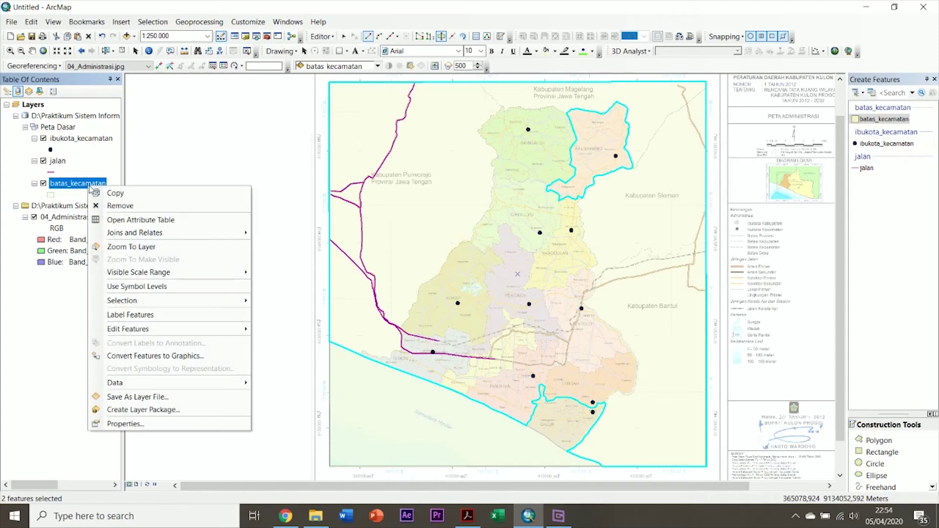
left_click(139, 219)
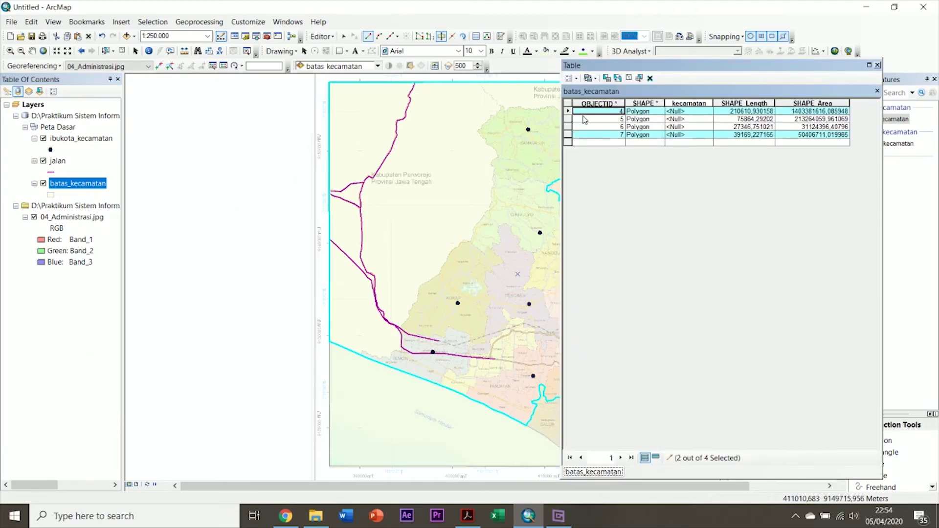
Step: Select the batas_kecamatan records one after another, with the table moved off the map, to check which polygon each represents
left_click(567, 111)
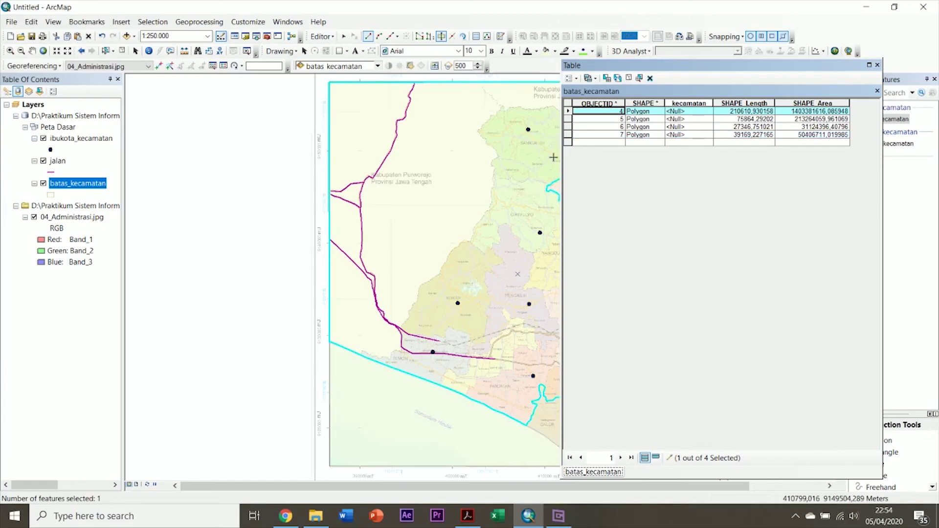
left_click(567, 112)
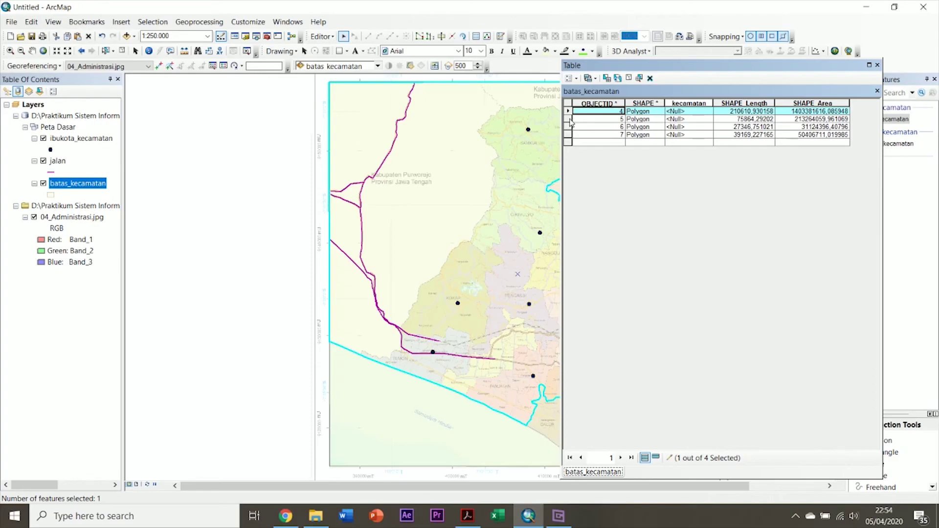
left_click(568, 119)
left_click_drag(722, 75, 924, 277)
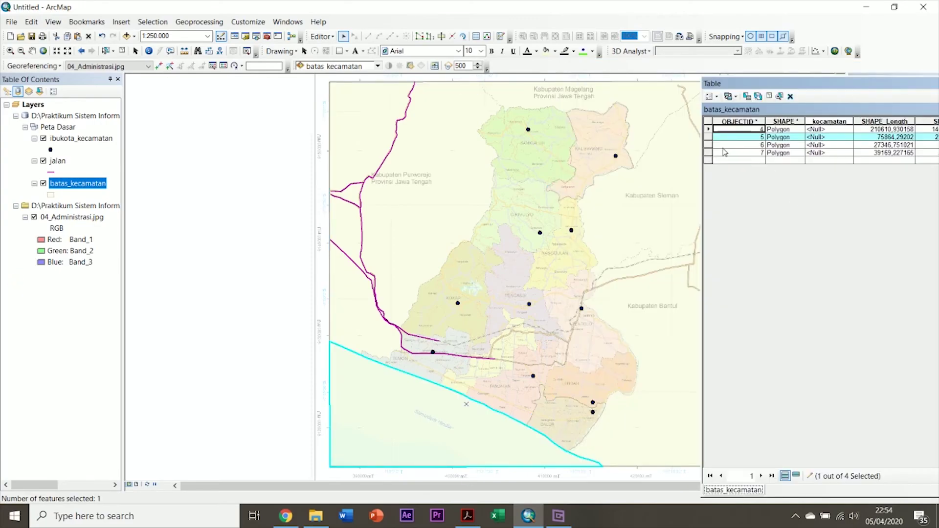
left_click(708, 144)
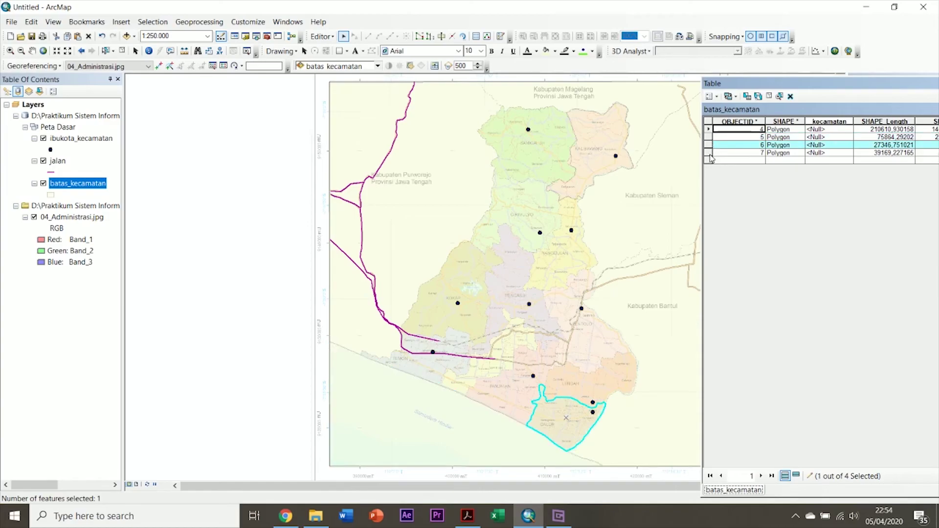
left_click(708, 153)
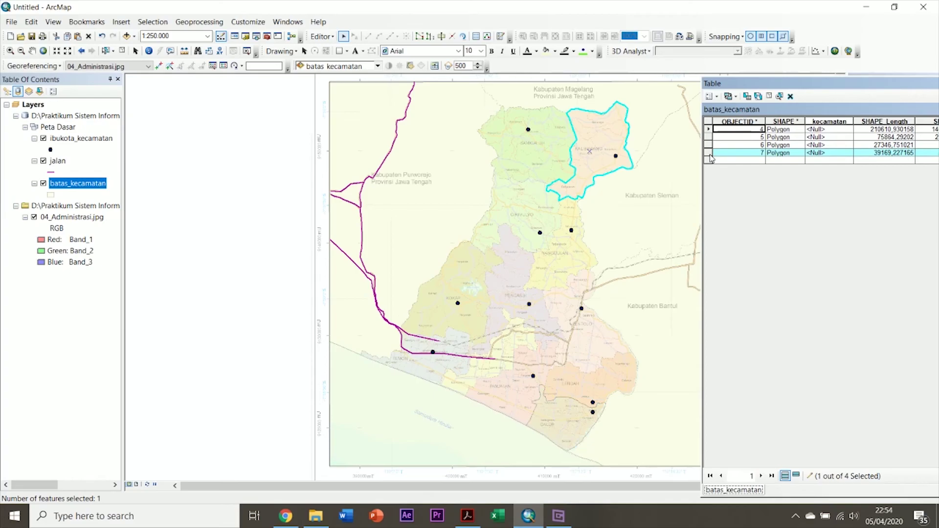
left_click(708, 145)
left_click(708, 137)
left_click(708, 129)
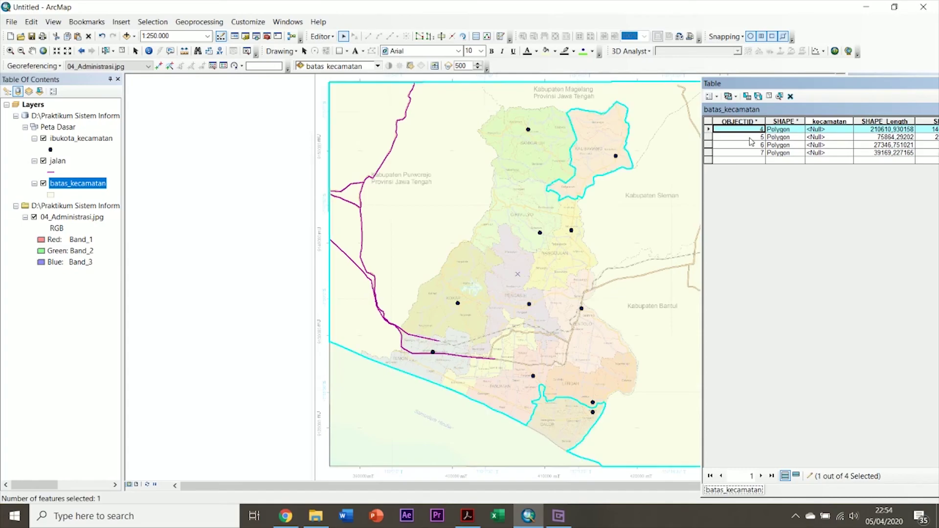
left_click(709, 144)
left_click(712, 159)
left_click(709, 129)
left_click(711, 140)
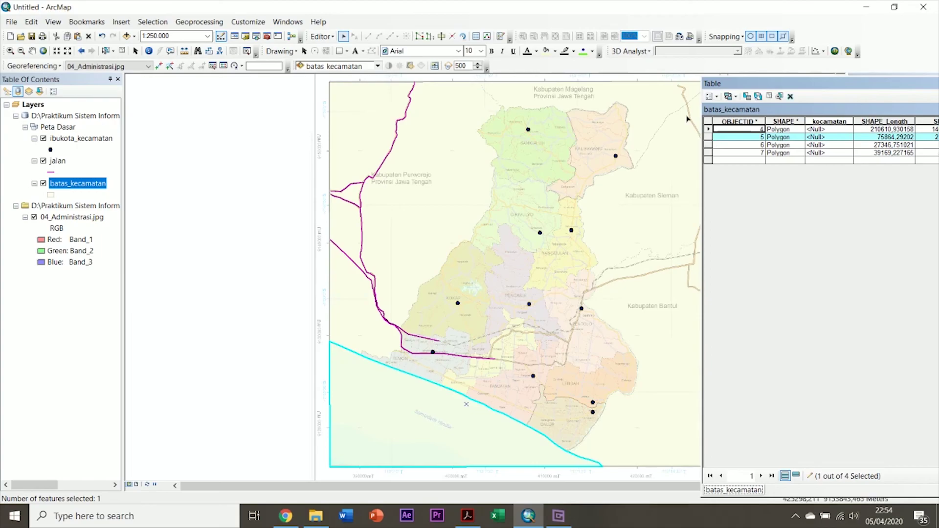
left_click(707, 146)
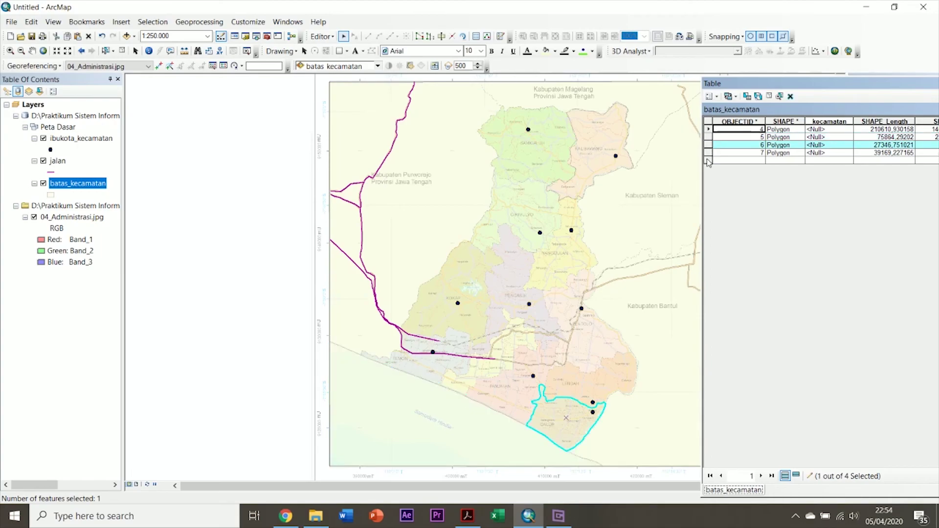
left_click(709, 153)
left_click(708, 129)
left_click(697, 142)
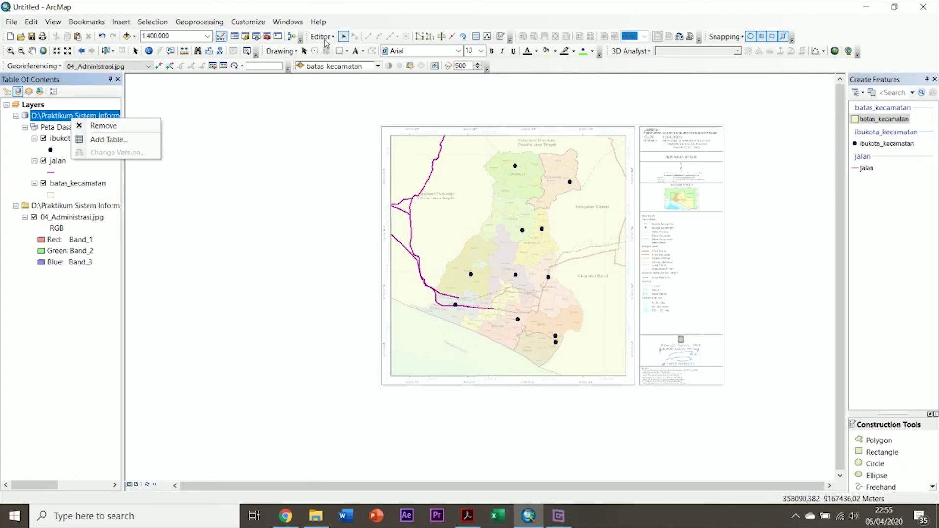
Step: Save the digitizing edits and stop the editing session
left_click(323, 38)
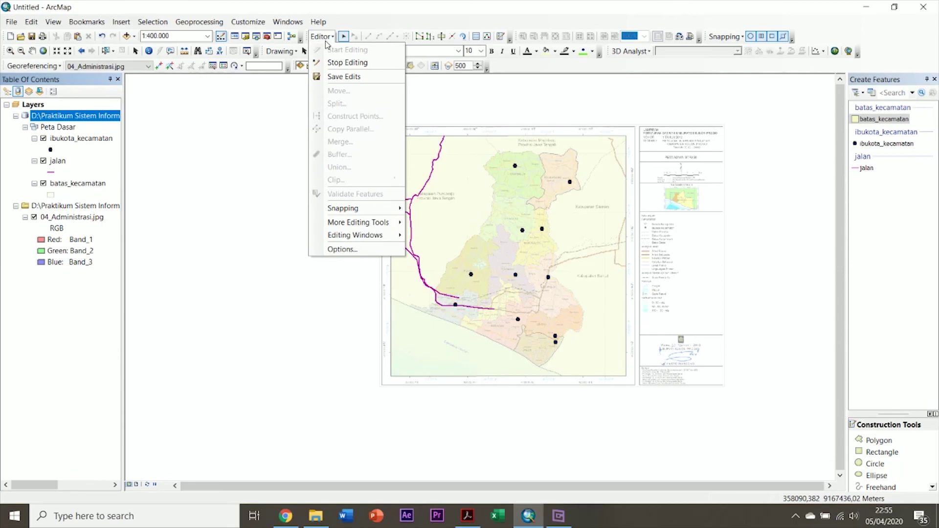
left_click(342, 77)
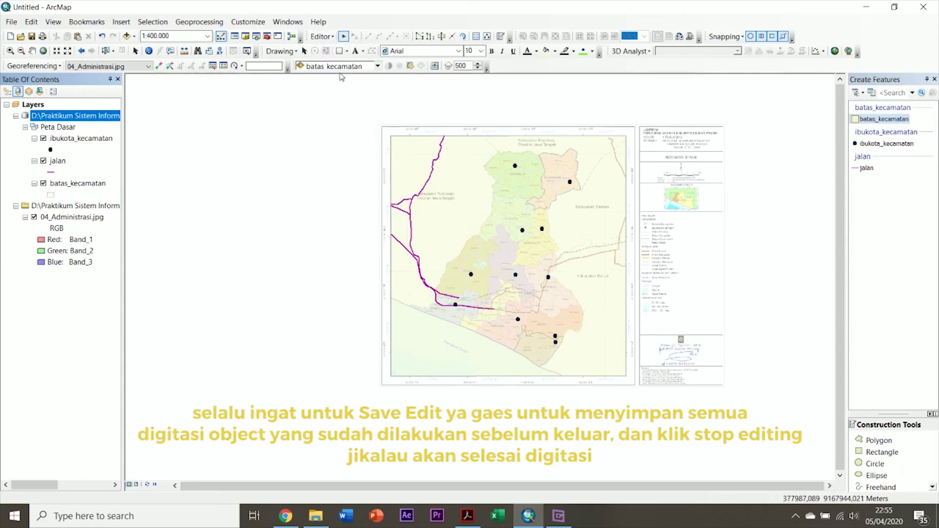
left_click(323, 36)
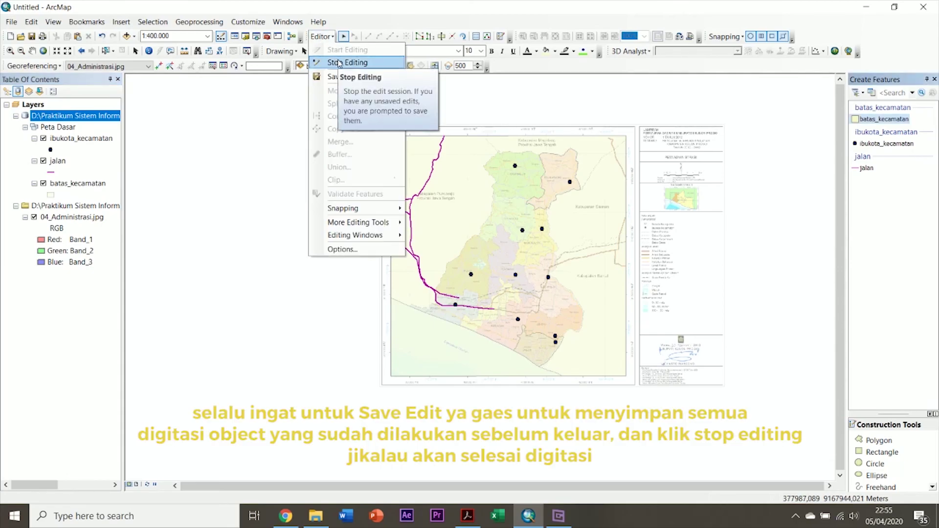
left_click(338, 62)
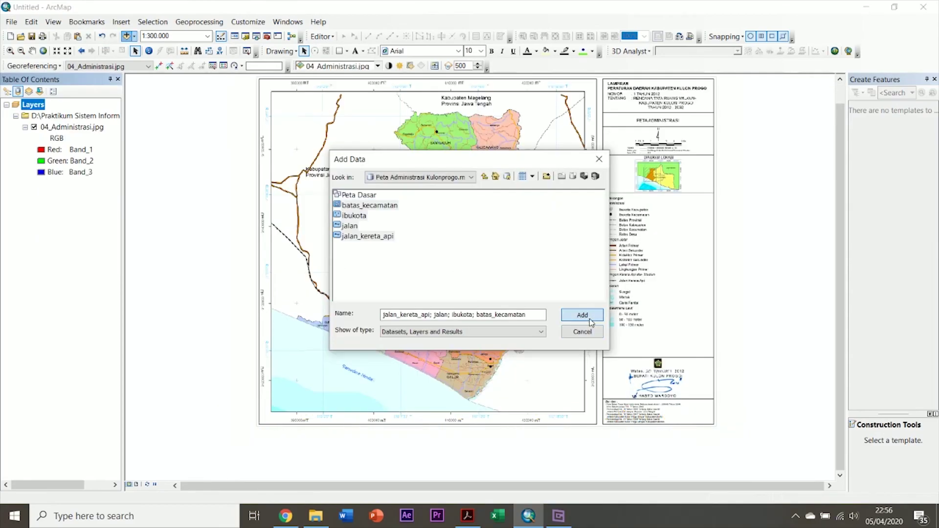
Step: Add the batas_kecamatan, ibukota, jalan and jalan_kereta_api feature classes from the Peta Administrasi Kulonprogo geodatabase to the map
left_click(582, 315)
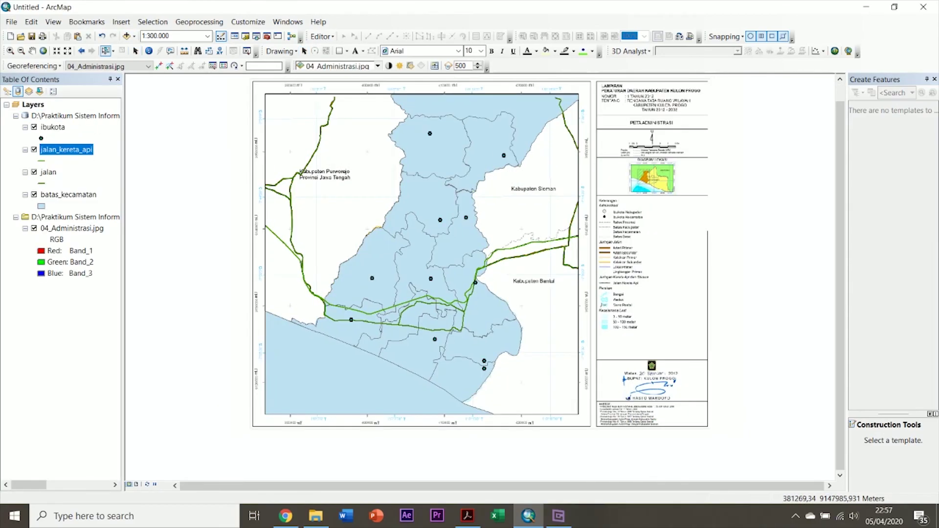